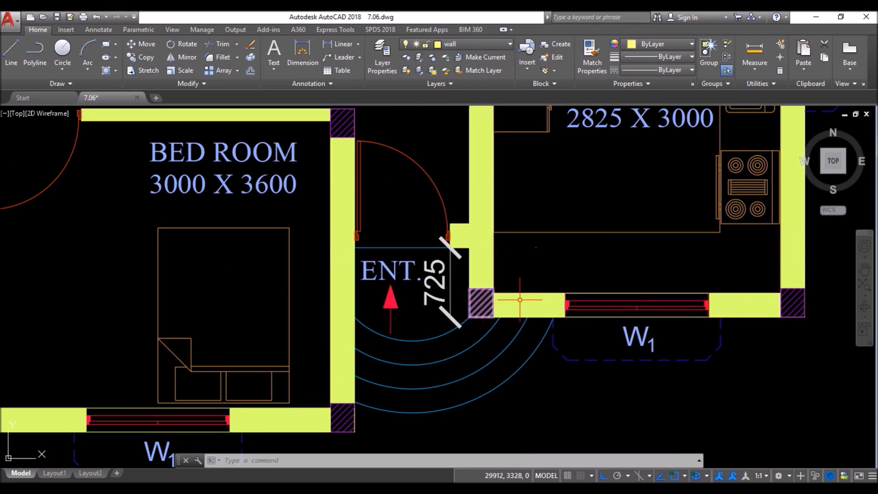
- Examine the reference floor plan's room sizes, doors, windows, columns, entrance, staircase, railing and overall dimensions
{"action": "scroll", "coordinate": [506, 369], "scroll_direction": "down", "scroll_amount": 2}
{"action": "scroll", "coordinate": [178, 224], "scroll_direction": "up", "scroll_amount": 3}
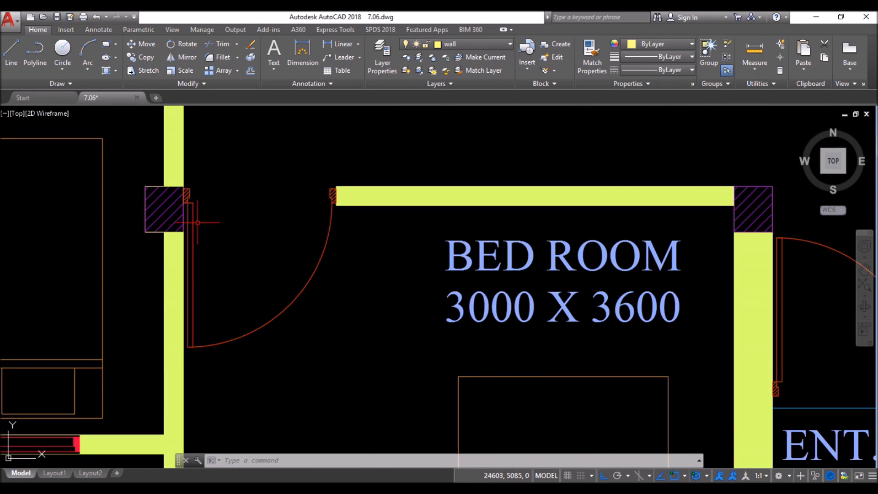
{"action": "scroll", "coordinate": [229, 210], "scroll_direction": "down", "scroll_amount": 4}
{"action": "scroll", "coordinate": [337, 400], "scroll_direction": "up", "scroll_amount": 7}
{"action": "scroll", "coordinate": [459, 328], "scroll_direction": "down", "scroll_amount": 3}
{"action": "scroll", "coordinate": [424, 405], "scroll_direction": "down", "scroll_amount": 4}
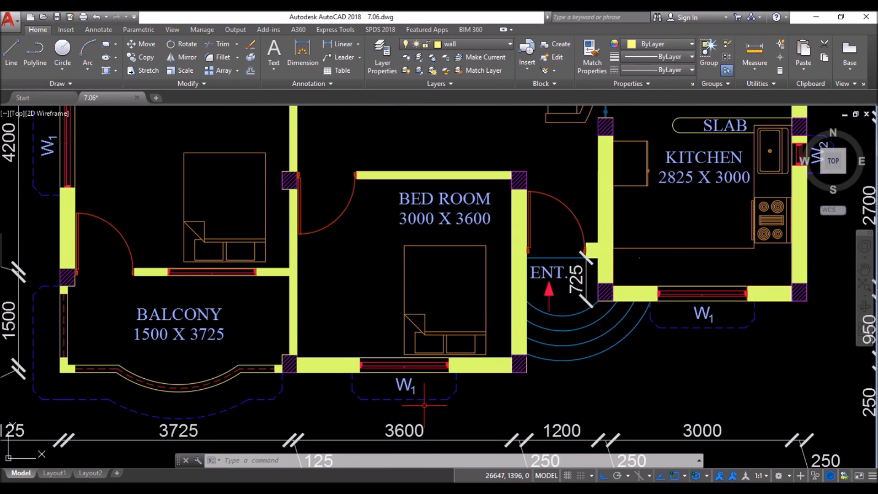
{"action": "scroll", "coordinate": [425, 408], "scroll_direction": "down", "scroll_amount": 2}
{"action": "scroll", "coordinate": [537, 133], "scroll_direction": "up", "scroll_amount": 4}
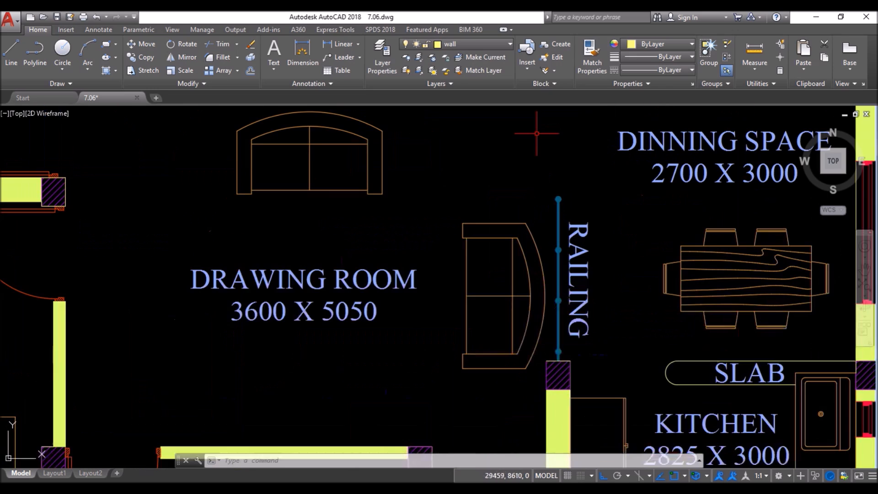
{"action": "scroll", "coordinate": [327, 154], "scroll_direction": "down", "scroll_amount": 2}
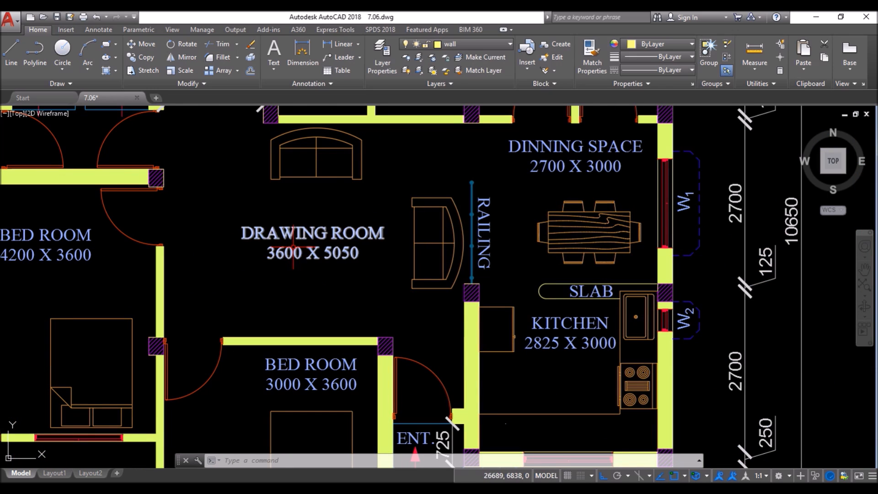
{"action": "scroll", "coordinate": [293, 257], "scroll_direction": "down", "scroll_amount": 2}
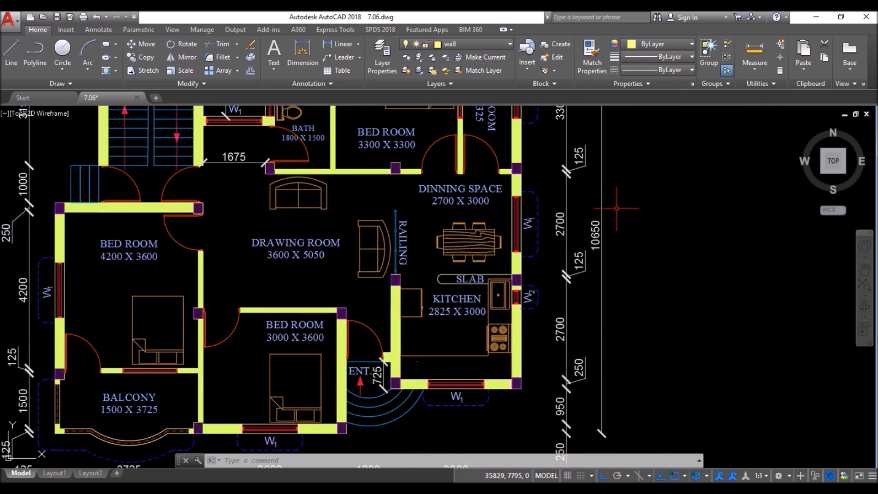
{"action": "scroll", "coordinate": [620, 206], "scroll_direction": "down", "scroll_amount": 2}
{"action": "scroll", "coordinate": [369, 144], "scroll_direction": "up", "scroll_amount": 3}
{"action": "scroll", "coordinate": [361, 161], "scroll_direction": "up", "scroll_amount": 2}
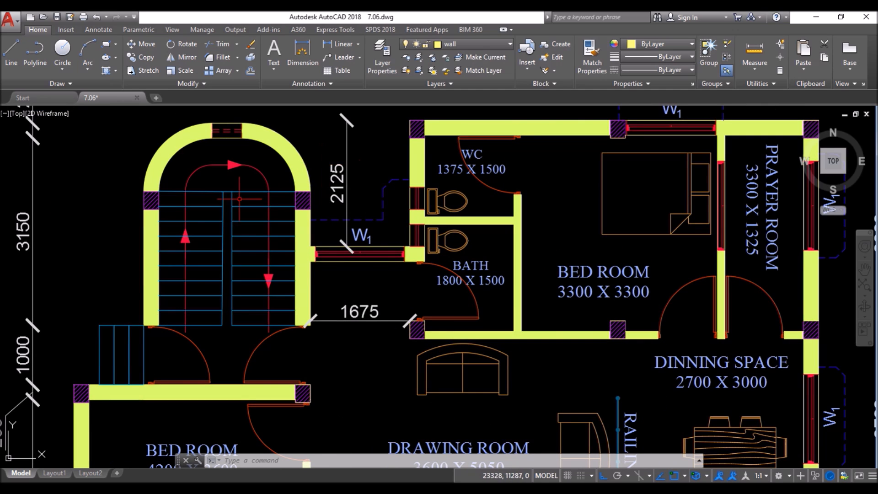
{"action": "scroll", "coordinate": [171, 206], "scroll_direction": "down", "scroll_amount": 4}
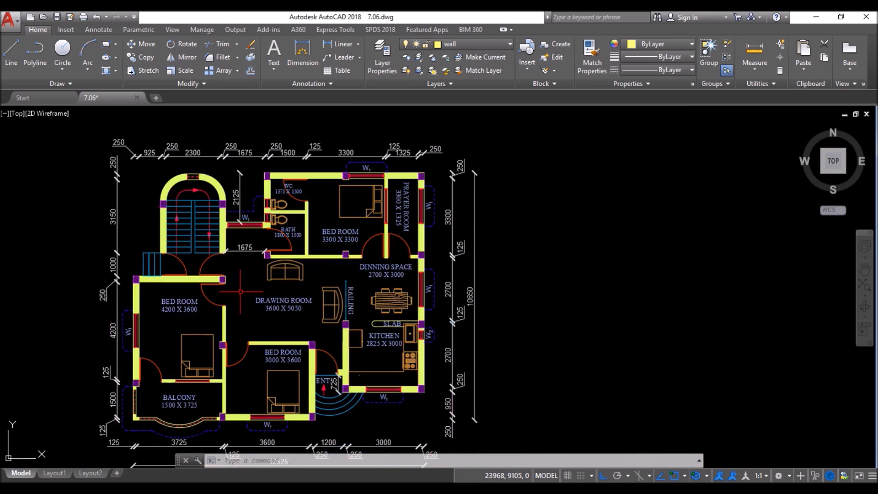
{"action": "scroll", "coordinate": [319, 403], "scroll_direction": "up", "scroll_amount": 4}
{"action": "scroll", "coordinate": [343, 362], "scroll_direction": "down", "scroll_amount": 3}
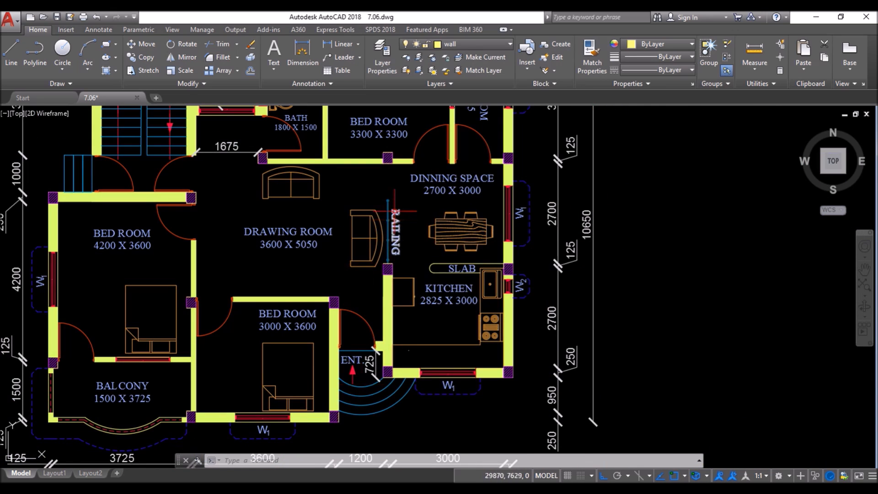
{"action": "scroll", "coordinate": [378, 214], "scroll_direction": "up", "scroll_amount": 5}
{"action": "left_click", "coordinate": [377, 215]}
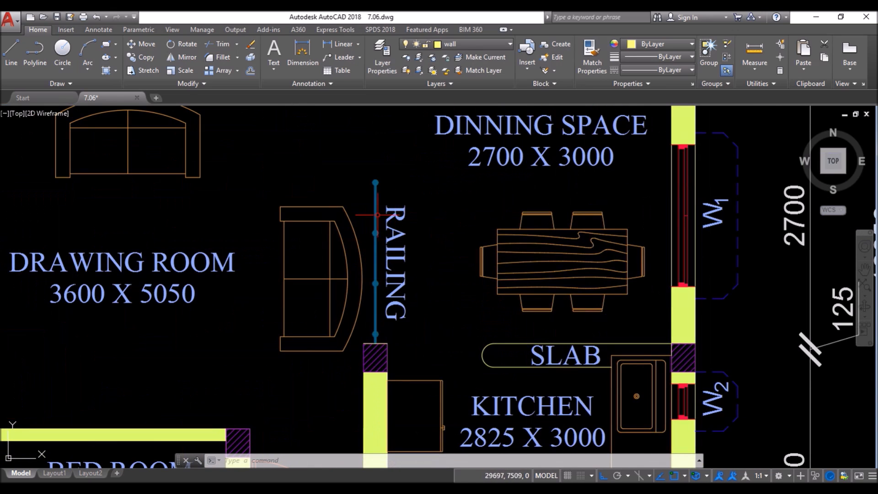
{"action": "middle_click", "coordinate": [451, 329]}
{"action": "middle_click_drag", "start_coordinate": [711, 304], "coordinate": [541, 302]}
{"action": "mouse_move", "coordinate": [647, 252]}
{"action": "middle_mouse_down"}
{"action": "mouse_move", "coordinate": [591, 253]}
{"action": "mouse_move", "coordinate": [612, 253]}
{"action": "middle_mouse_up"}
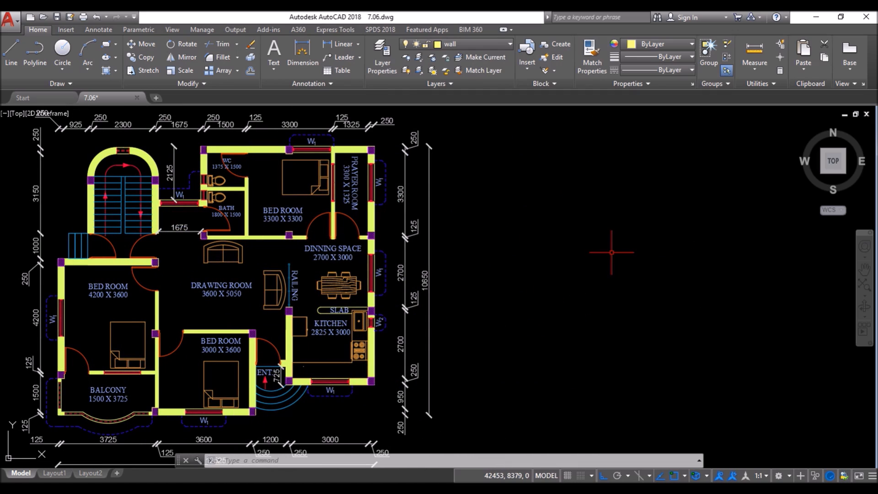
- Set the drawing units' insertion scale to Millimeters
{"action": "type", "text": "UN"}
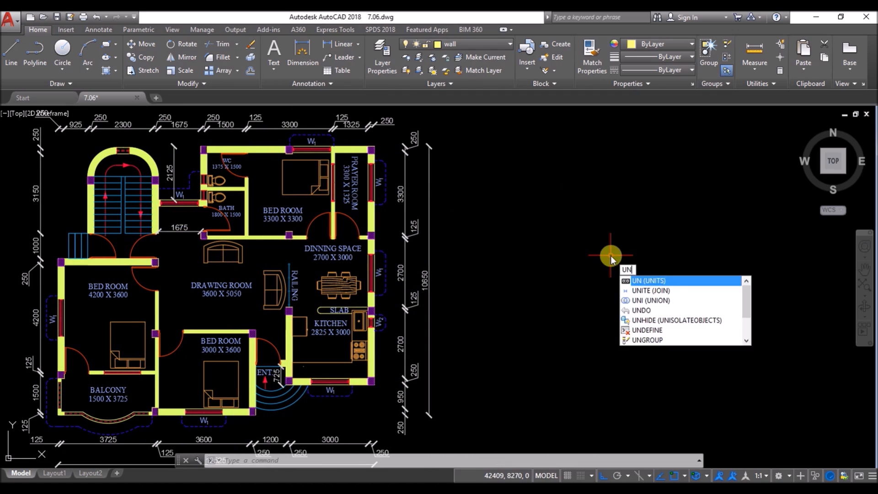
{"action": "key", "text": "Return"}
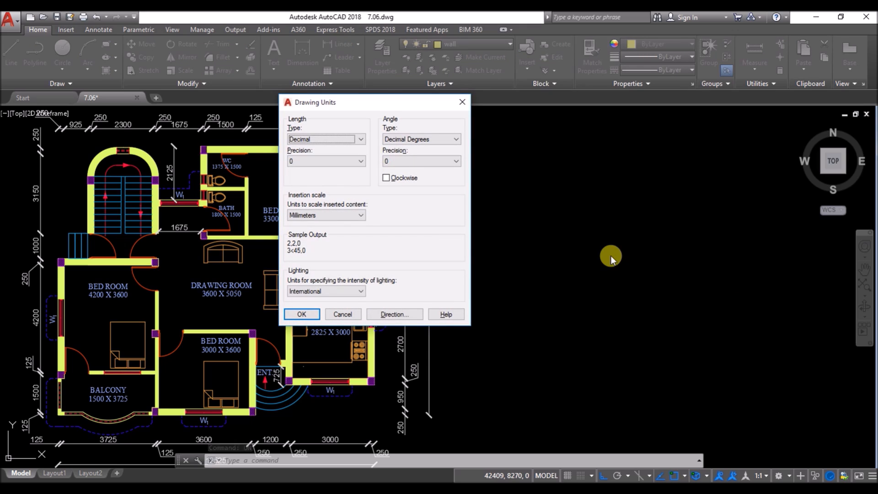
{"action": "left_click", "coordinate": [339, 216]}
{"action": "left_click", "coordinate": [346, 250]}
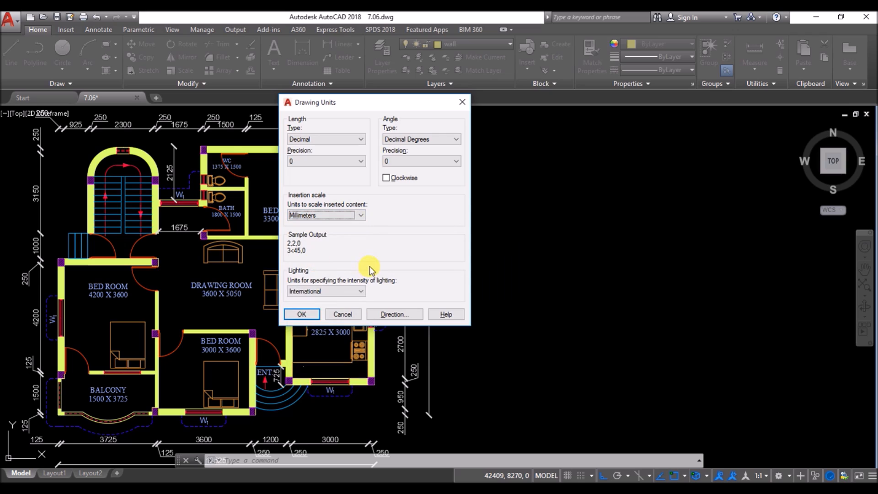
{"action": "left_click", "coordinate": [307, 315]}
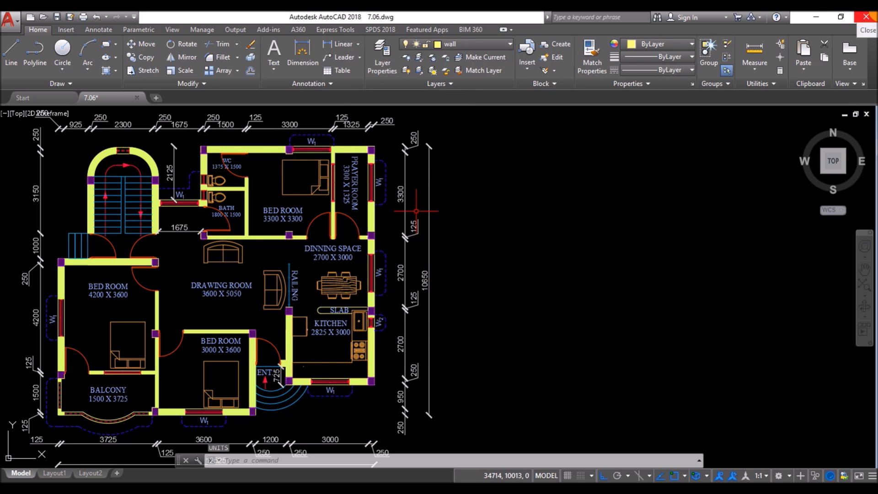
- Modify the ISO-25 dimension style's primary units to Decimal format with precision 0
{"action": "type", "text": "d"}
{"action": "key", "text": "Return"}
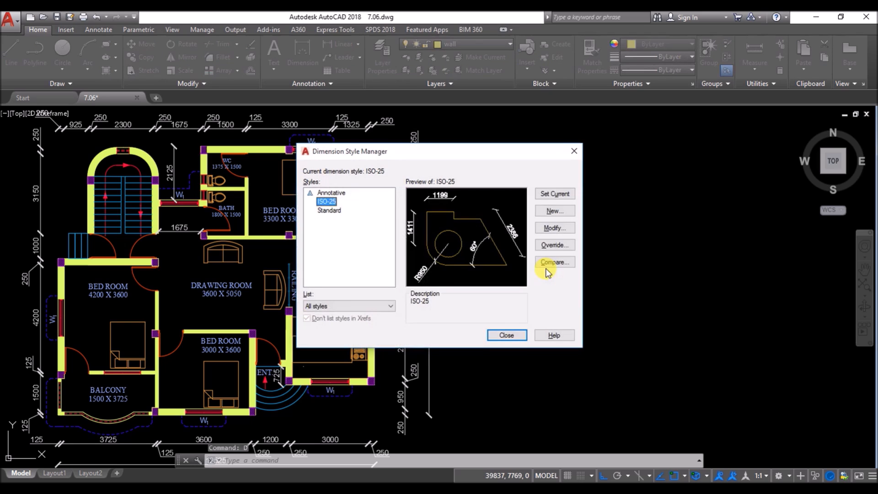
{"action": "left_click", "coordinate": [555, 228]}
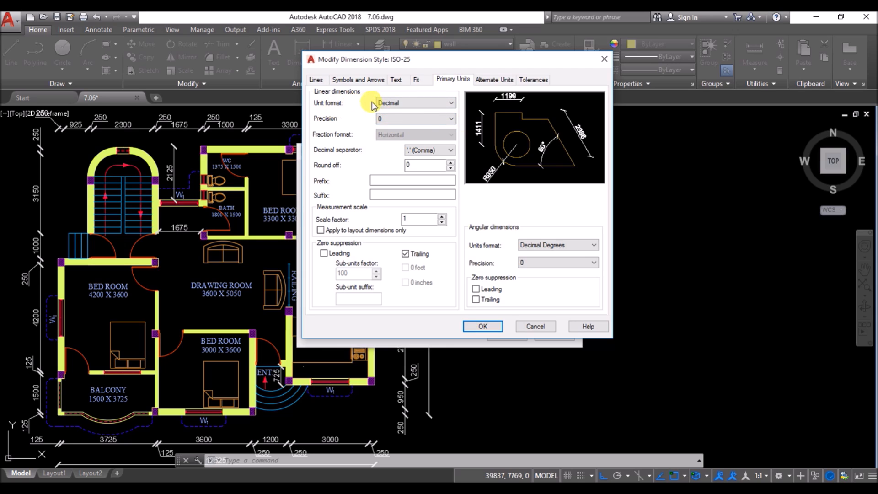
{"action": "left_click", "coordinate": [388, 102]}
{"action": "left_click", "coordinate": [399, 117]}
{"action": "left_click", "coordinate": [387, 119]}
{"action": "left_click", "coordinate": [394, 136]}
{"action": "left_click", "coordinate": [478, 326]}
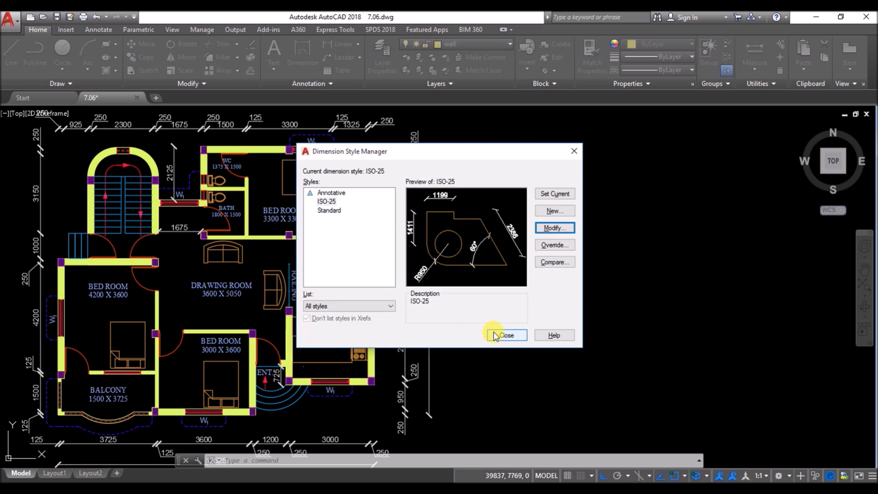
{"action": "left_click", "coordinate": [495, 335]}
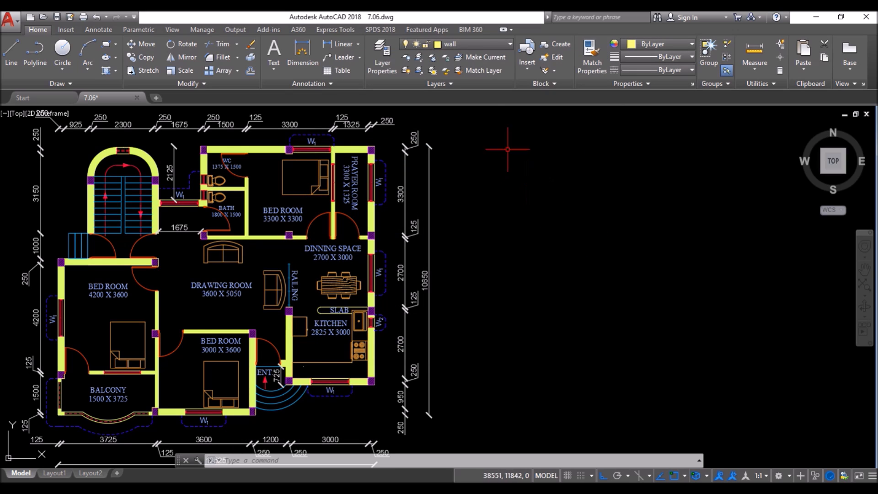
- Create a layer named 123 with colour index 100 and make it the current layer
{"action": "left_click", "coordinate": [499, 43]}
{"action": "left_click", "coordinate": [380, 61]}
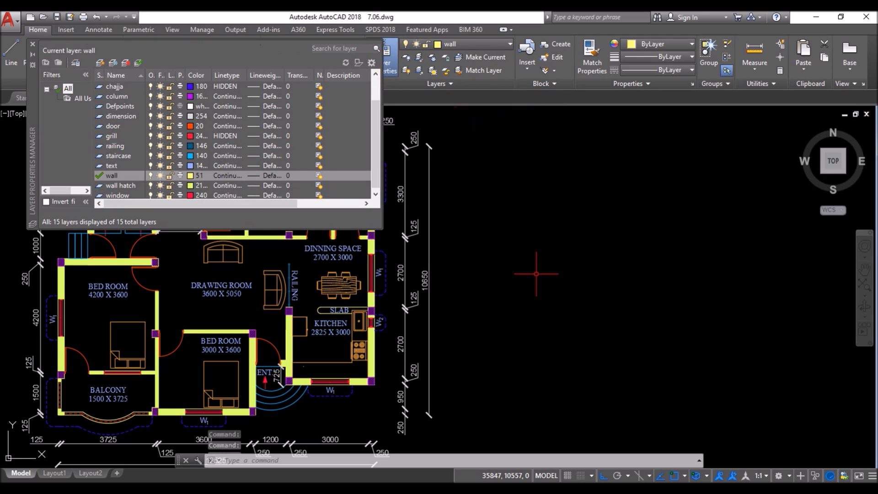
{"action": "left_click", "coordinate": [101, 67]}
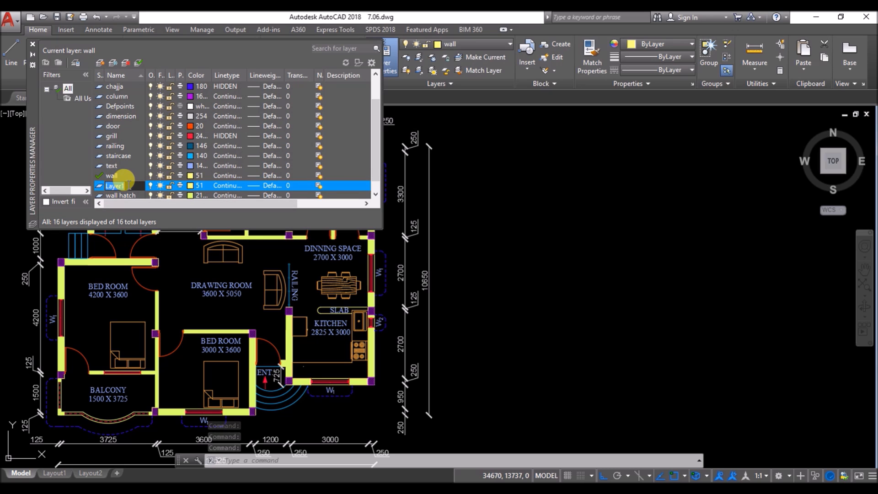
{"action": "type", "text": "123"}
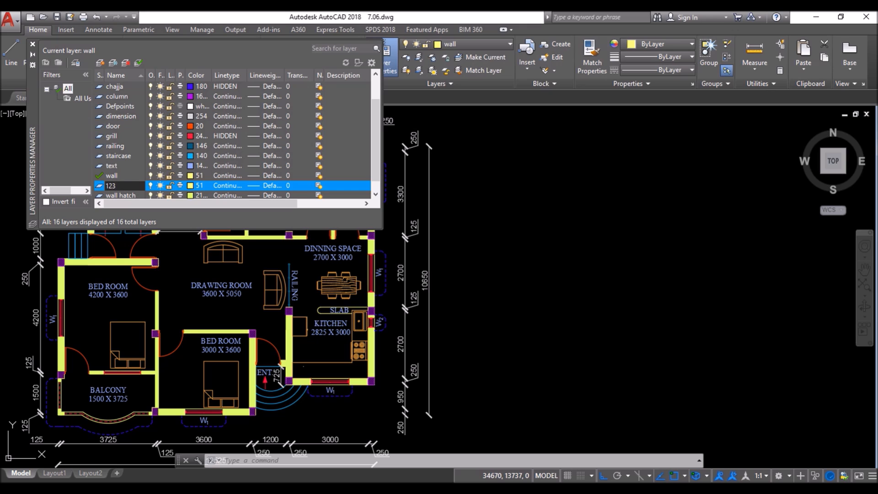
{"action": "left_click", "coordinate": [190, 186]}
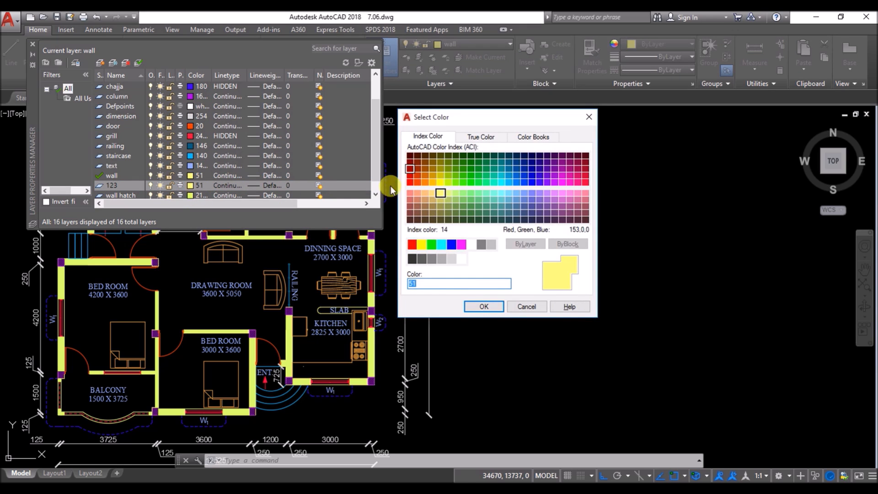
{"action": "left_click", "coordinate": [478, 182]}
{"action": "left_click", "coordinate": [484, 306]}
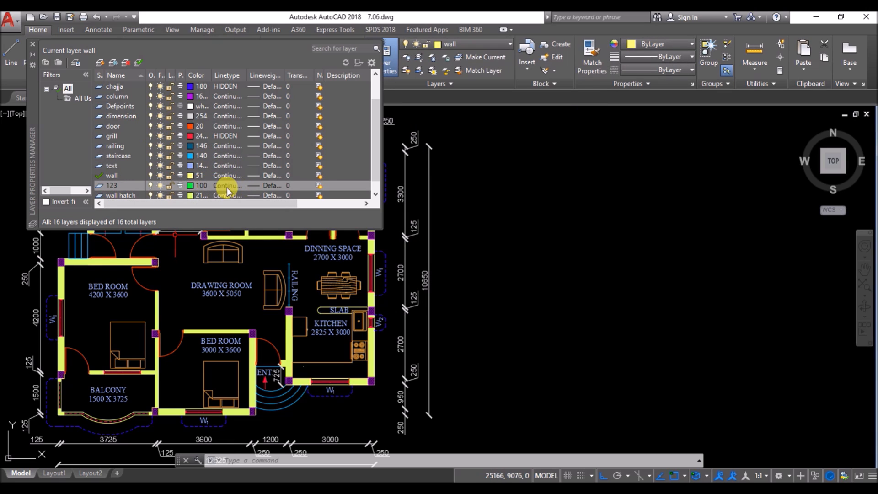
{"action": "left_click", "coordinate": [33, 44]}
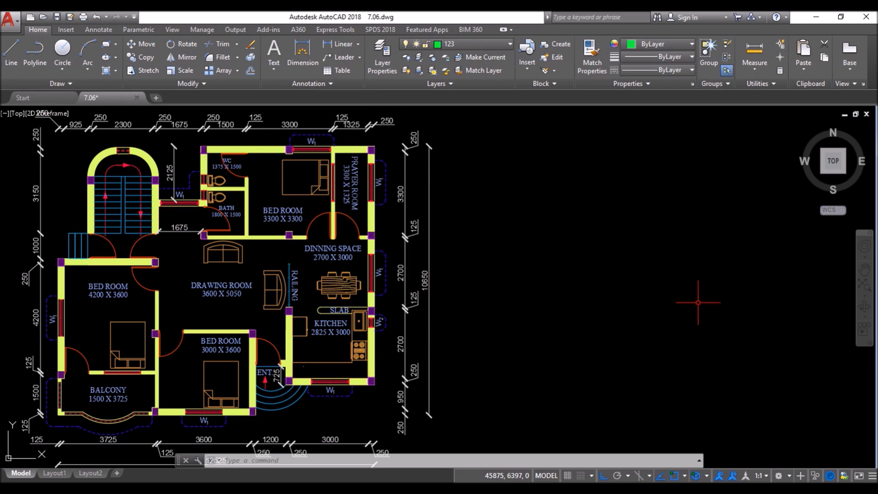
- Make wall the current layer and draw a rectangle 3000 long and 2825 wide in the empty area beside the floor plan
{"action": "left_click", "coordinate": [494, 46]}
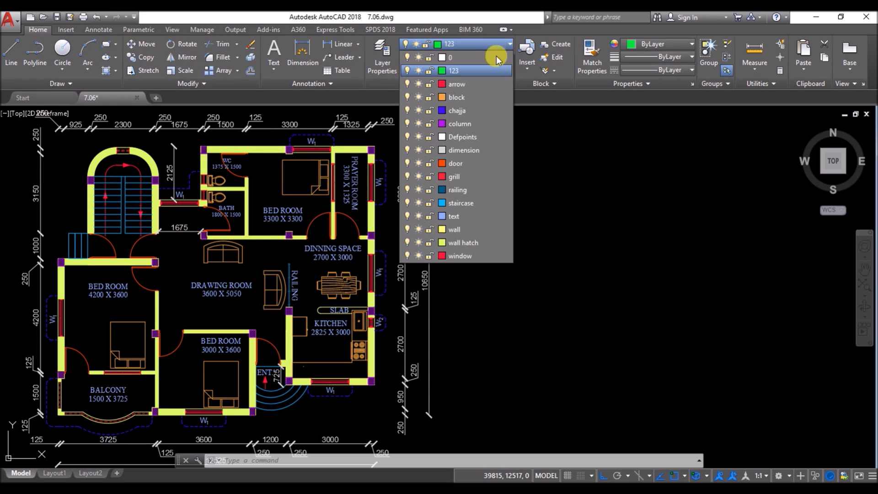
{"action": "left_click", "coordinate": [468, 232]}
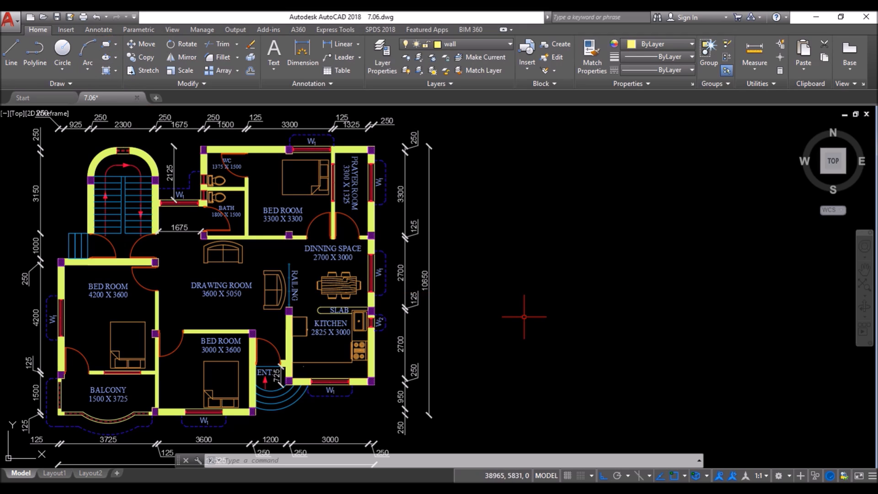
{"action": "type", "text": "ec"}
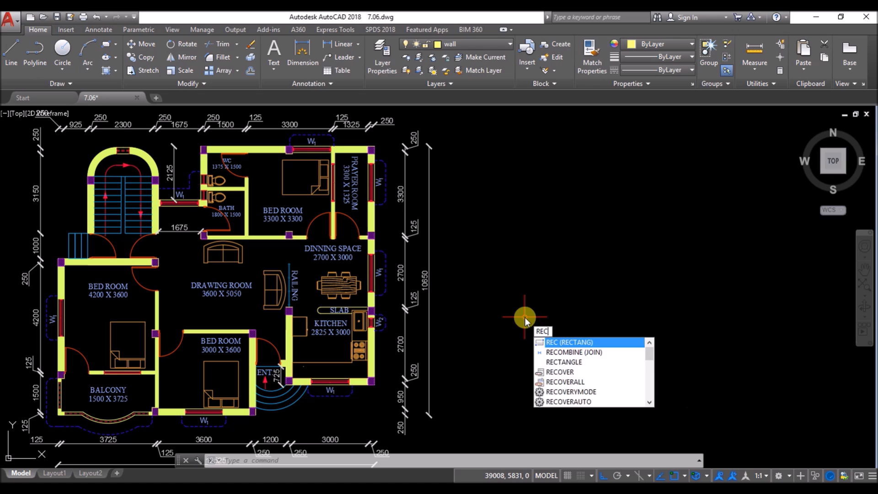
{"action": "key", "text": "Return"}
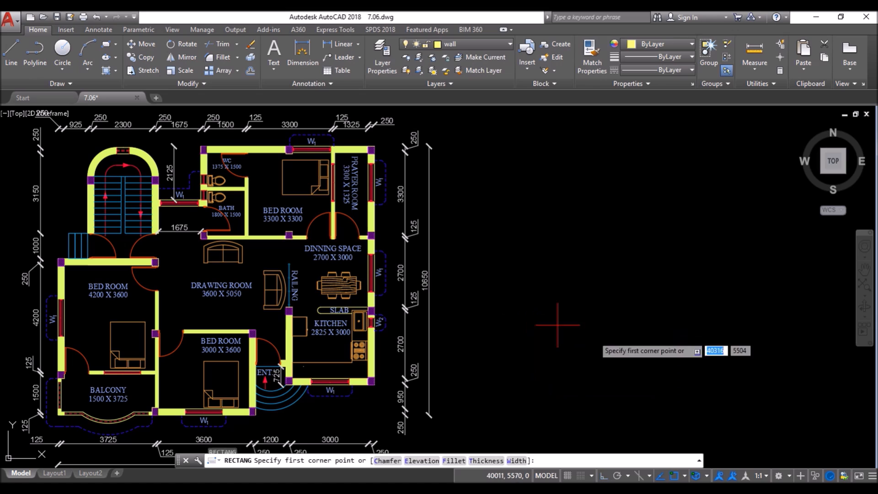
{"action": "left_click", "coordinate": [676, 377]}
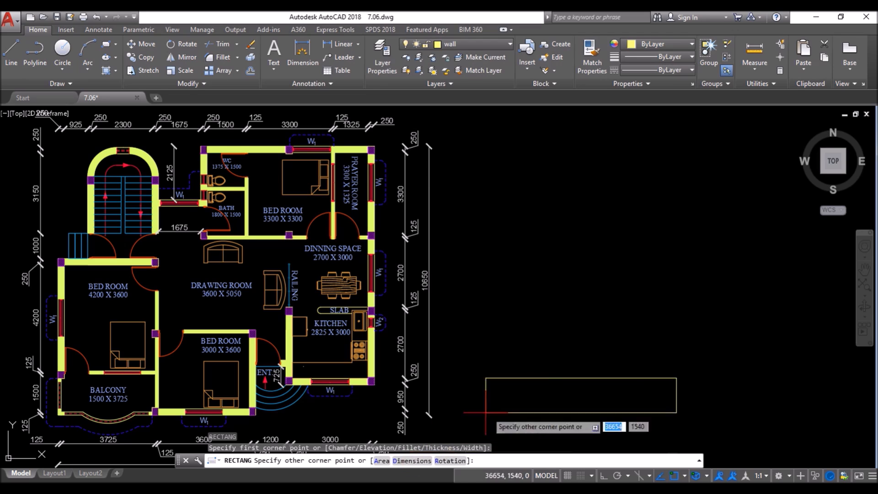
{"action": "type", "text": "d"}
{"action": "key", "text": "Return"}
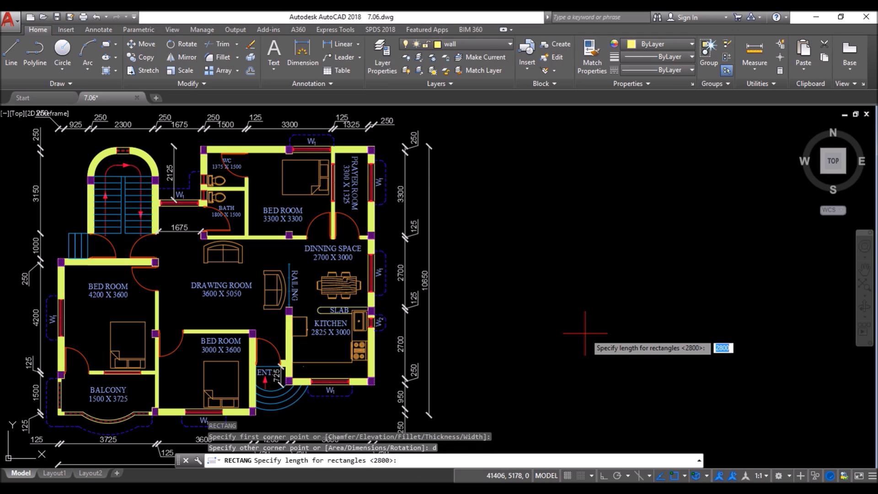
{"action": "type", "text": "30"}
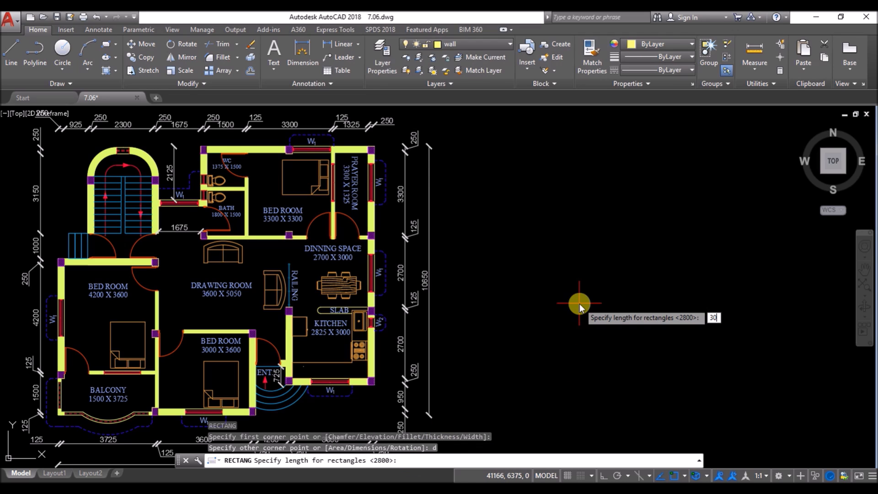
{"action": "key", "text": "Return"}
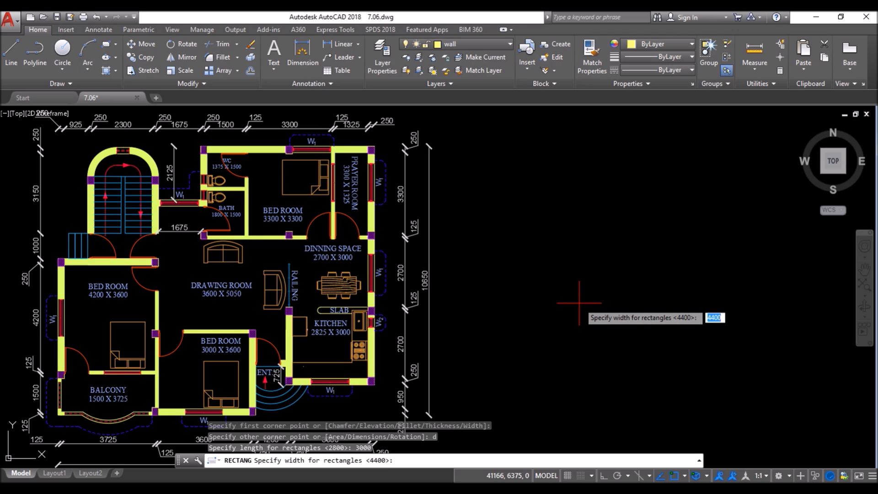
{"action": "type", "text": "282"}
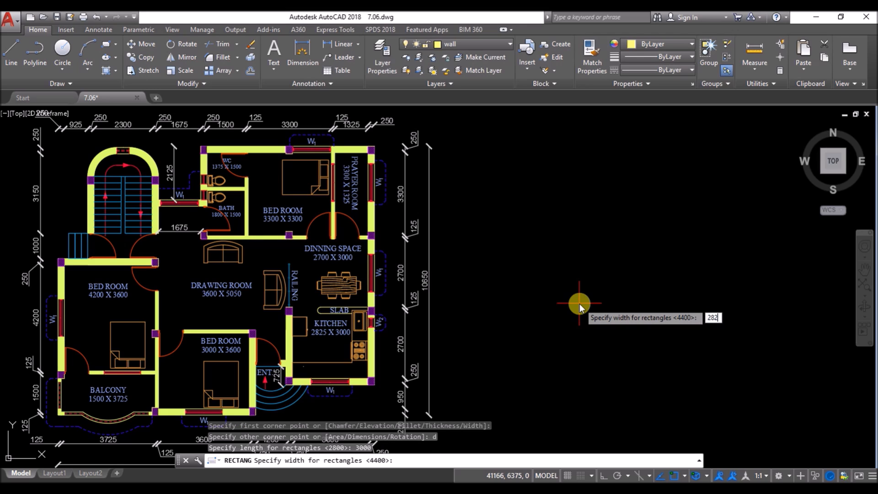
{"action": "type", "text": "5"}
{"action": "key", "text": "Return"}
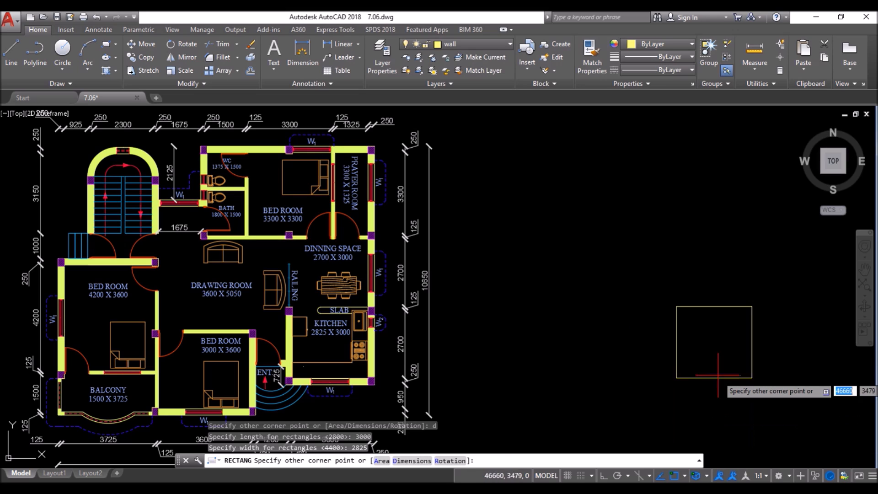
{"action": "left_click", "coordinate": [728, 358]}
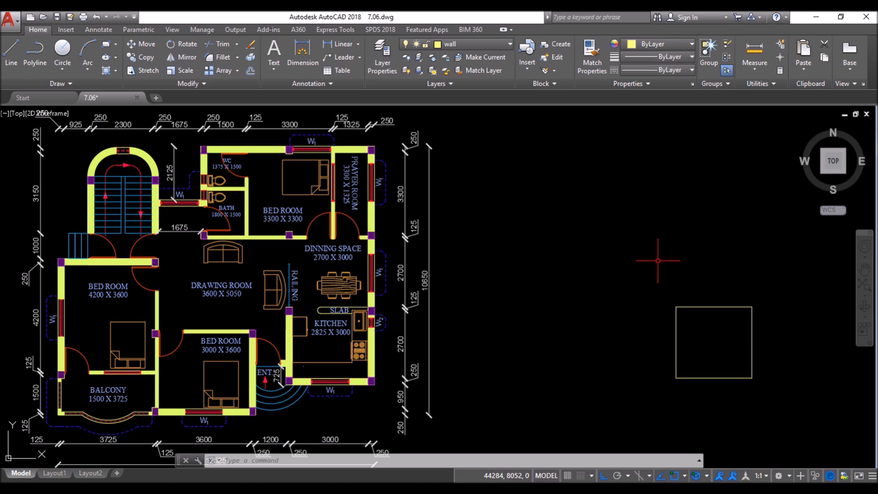
- Draw a 3000 by 2700 dining space rectangle directly above the kitchen outline, starting from the kitchen's upper-right corner
{"action": "type", "text": "rec"}
{"action": "key", "text": "Return"}
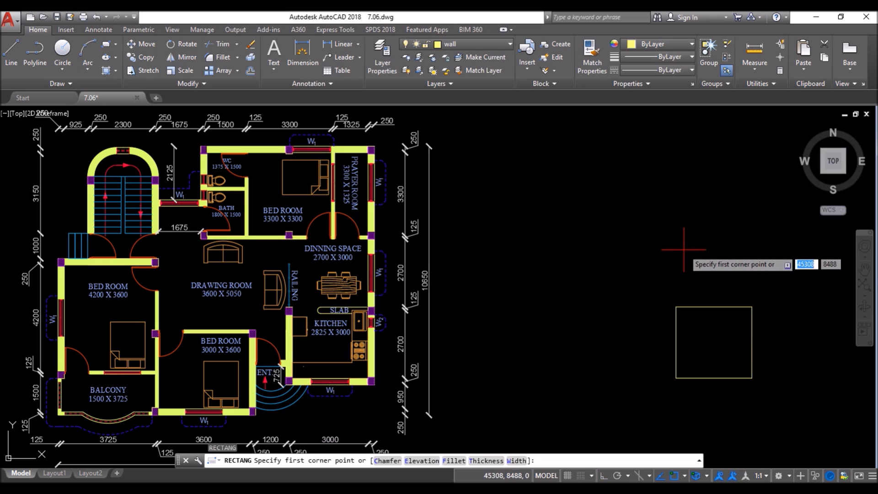
{"action": "left_click", "coordinate": [752, 307]}
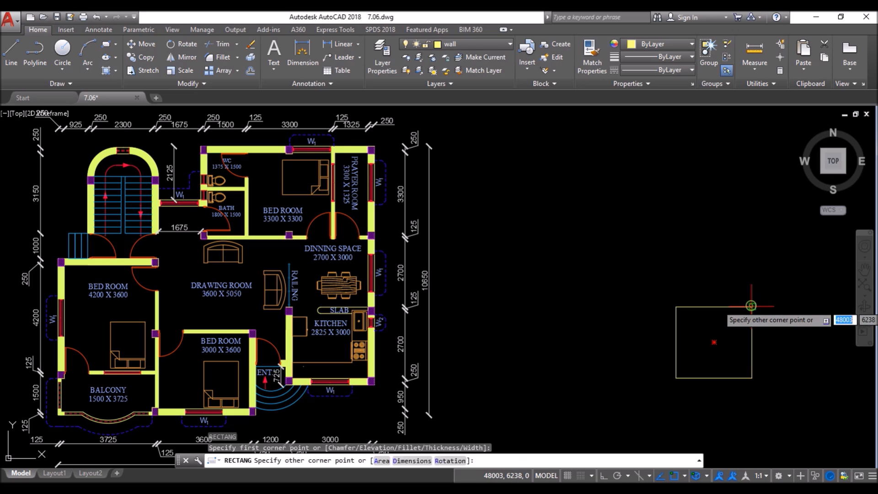
{"action": "left_click", "coordinate": [411, 460]}
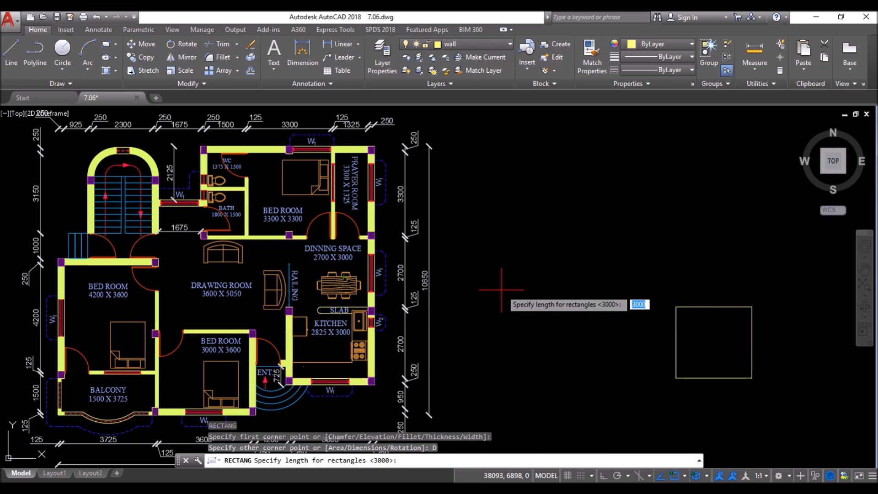
{"action": "key", "text": "Return"}
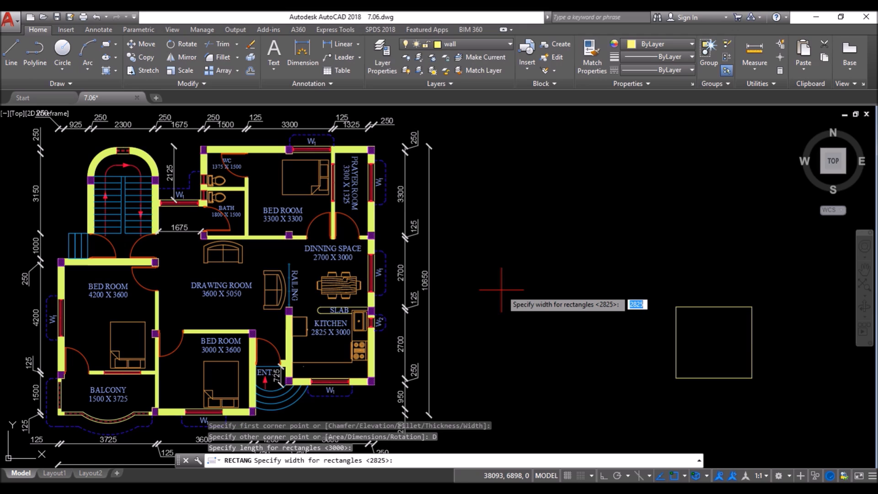
{"action": "type", "text": "2700"}
{"action": "key", "text": "Return"}
{"action": "left_click", "coordinate": [716, 222]}
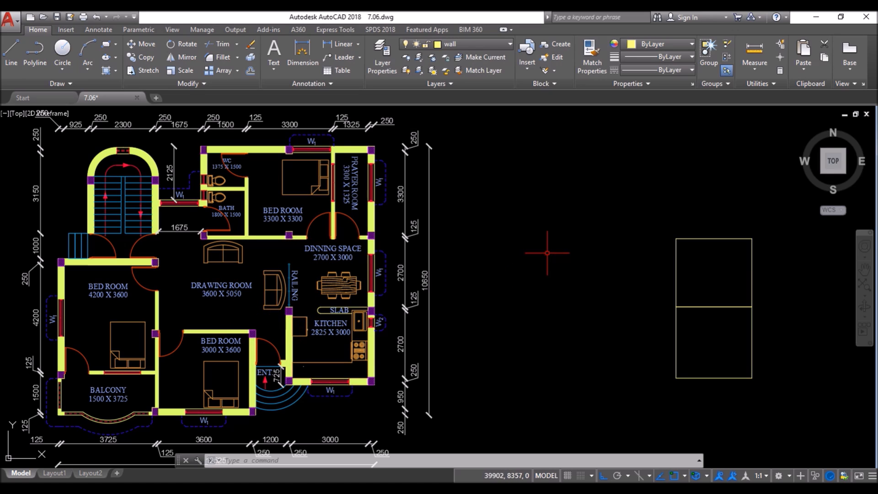
- Draw a 5050 by 3600 drawing room rectangle extending down-left from a point 250 left of the dining rectangle's upper-left corner
{"action": "key", "text": "space"}
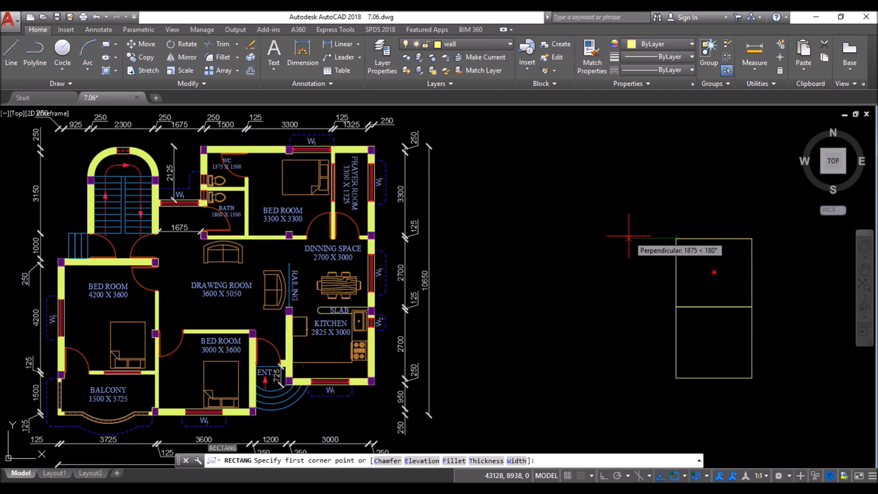
{"action": "type", "text": "250"}
{"action": "key", "text": "Return"}
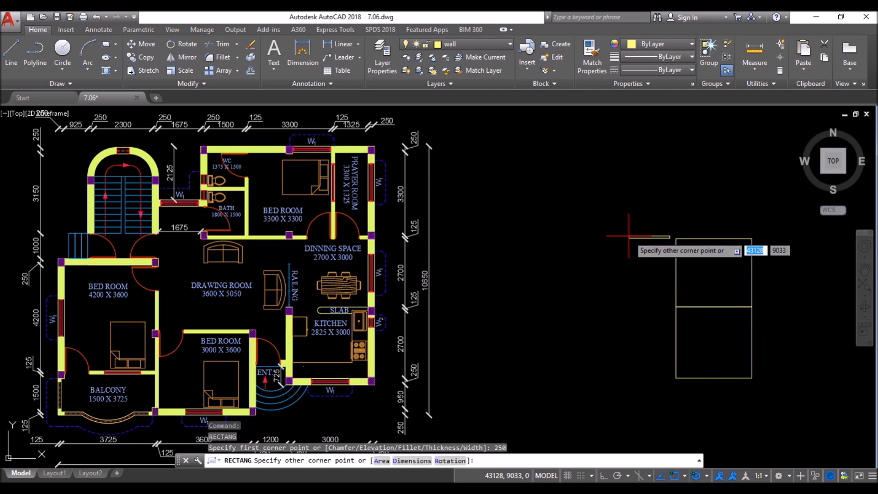
{"action": "type", "text": "D"}
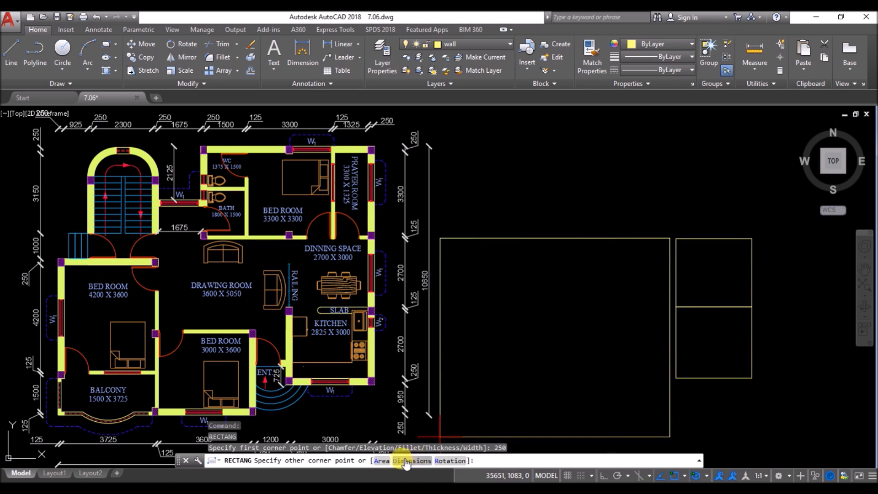
{"action": "key", "text": "Return"}
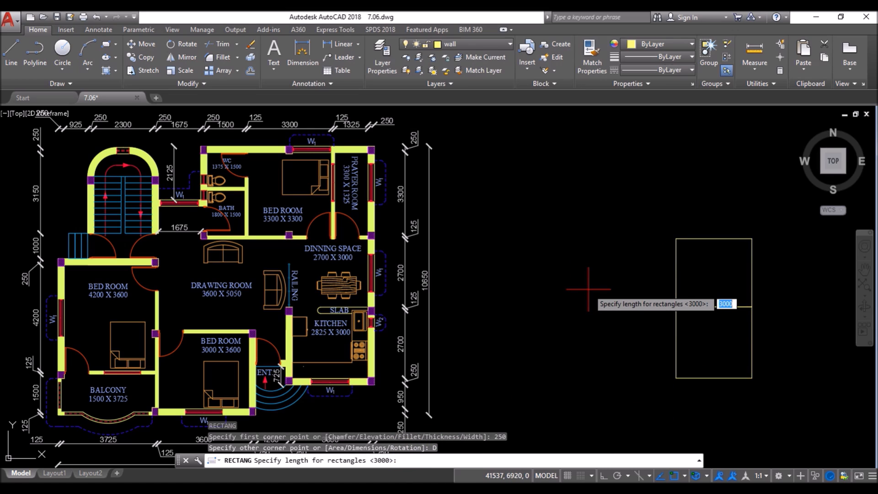
{"action": "type", "text": "505"}
{"action": "key", "text": "Return"}
{"action": "type", "text": "3600"}
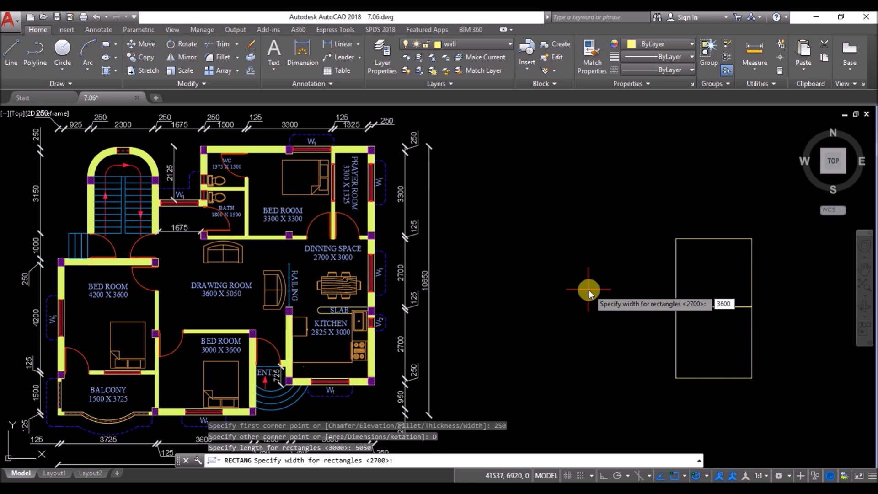
{"action": "key", "text": "Return"}
{"action": "left_click", "coordinate": [557, 288]}
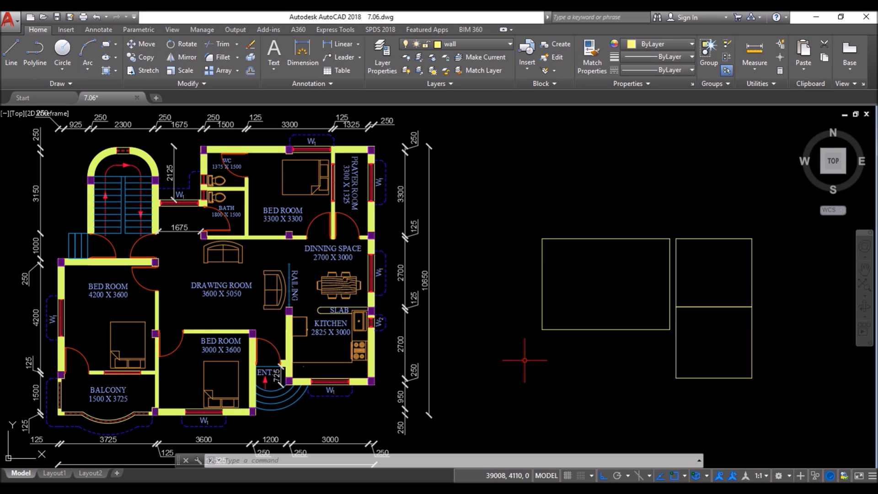
- Draw a 3600 by 3000 bedroom rectangle extending down-right from a point 125 below the drawing room's lower-left corner
{"action": "key", "text": "Return"}
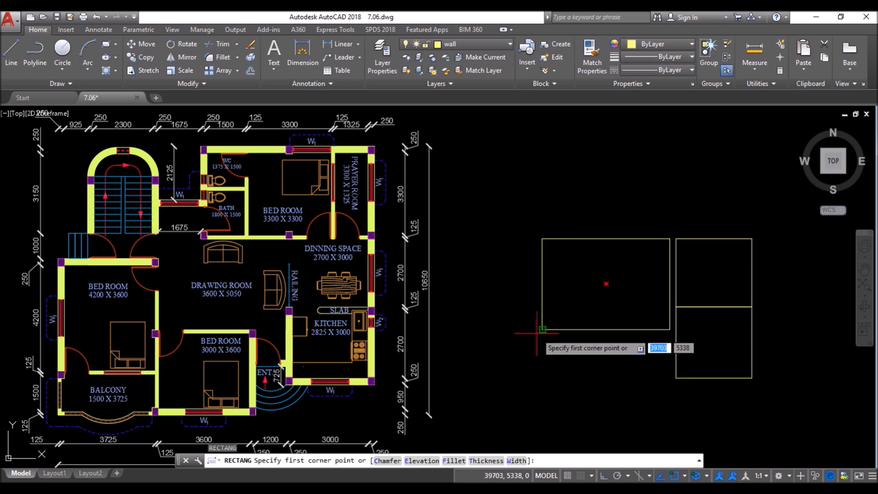
{"action": "type", "text": "125"}
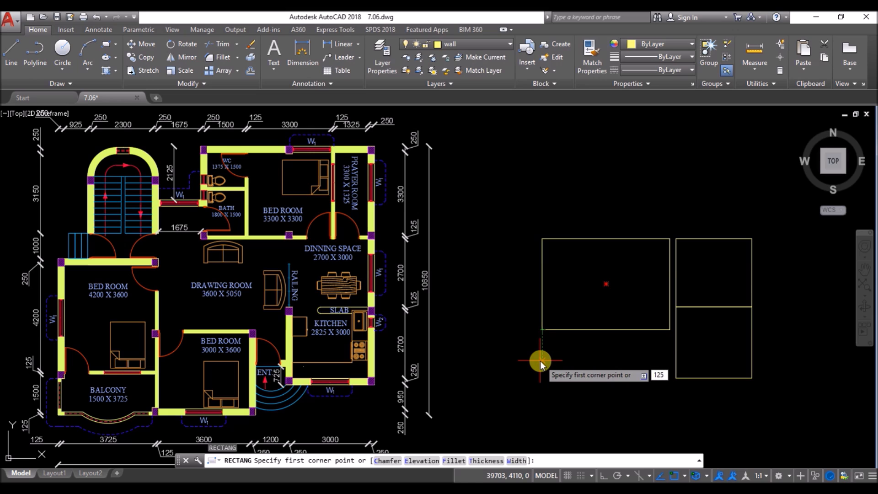
{"action": "key", "text": "Return"}
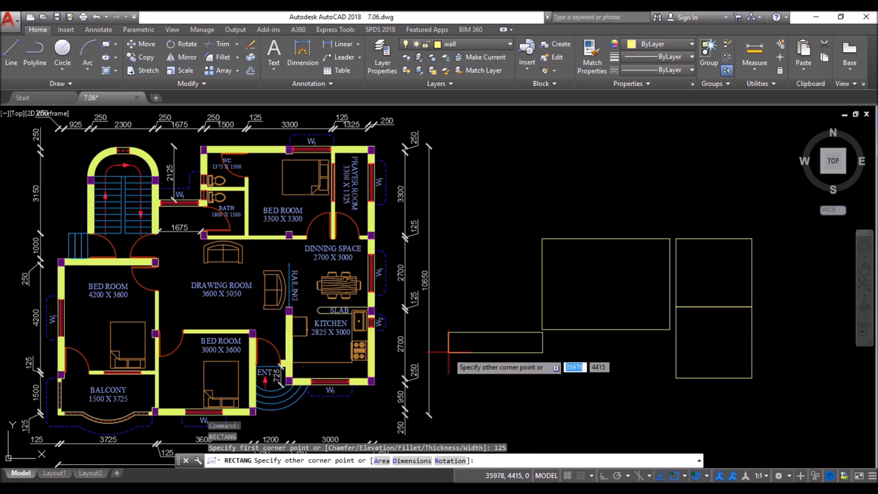
{"action": "left_click", "coordinate": [418, 461]}
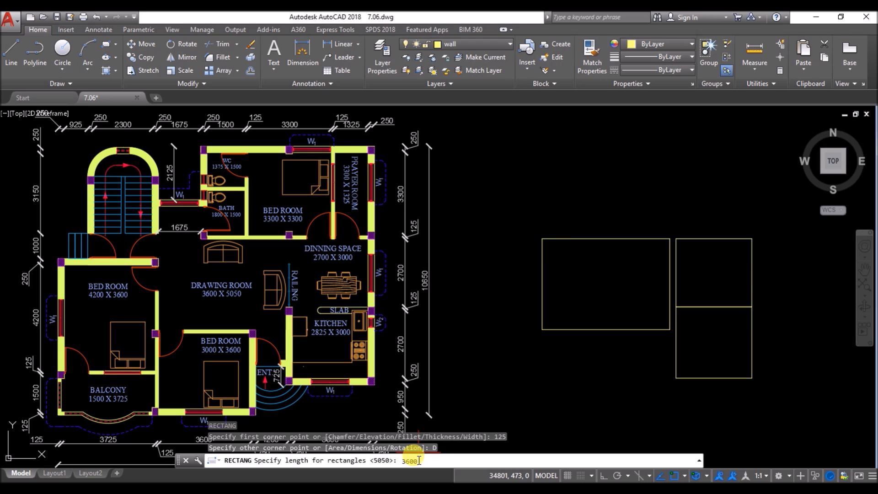
{"action": "type", "text": "3600"}
{"action": "key", "text": "Return"}
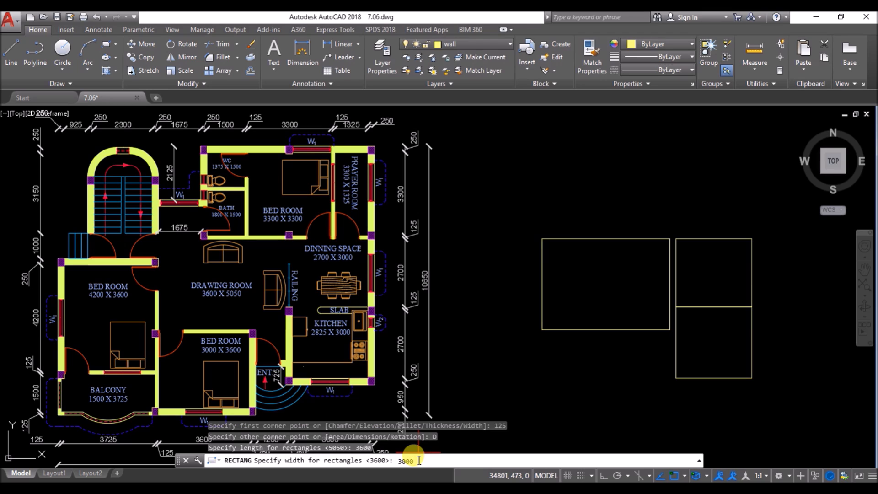
{"action": "key", "text": "Return"}
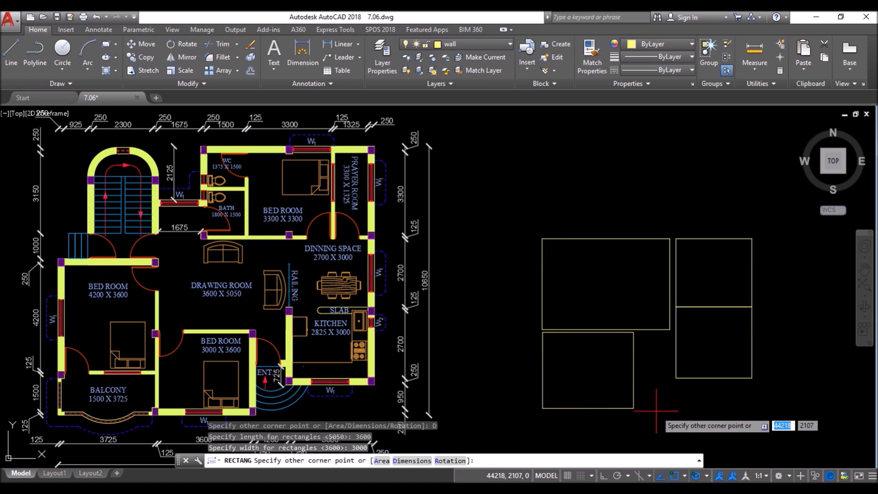
{"action": "left_click", "coordinate": [656, 410]}
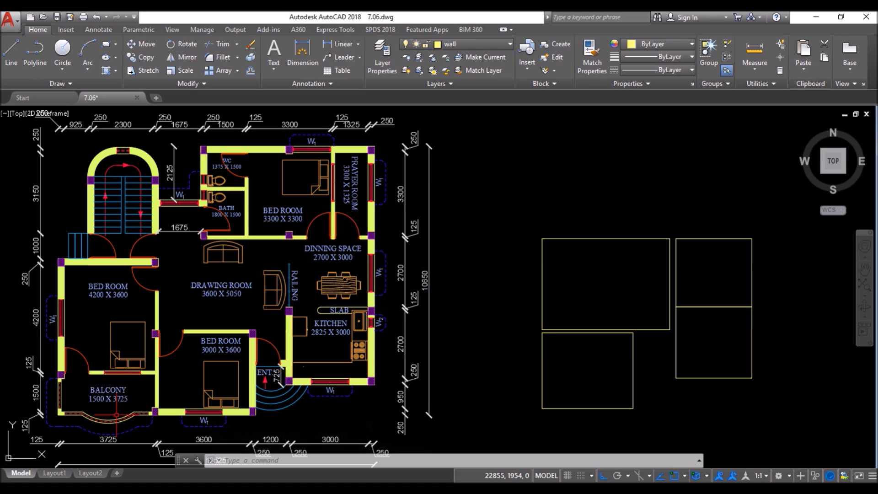
- Draw a 3725 by 1500 balcony rectangle extending up-left from a point 125 left of the bedroom's lower-left corner
{"action": "key", "text": "Return"}
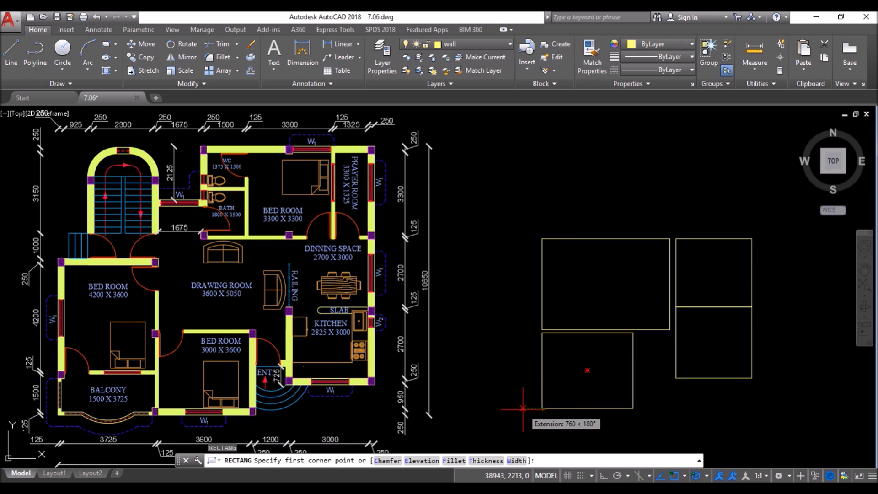
{"action": "type", "text": "125"}
{"action": "key", "text": "Return"}
{"action": "type", "text": "D"}
{"action": "key", "text": "Return"}
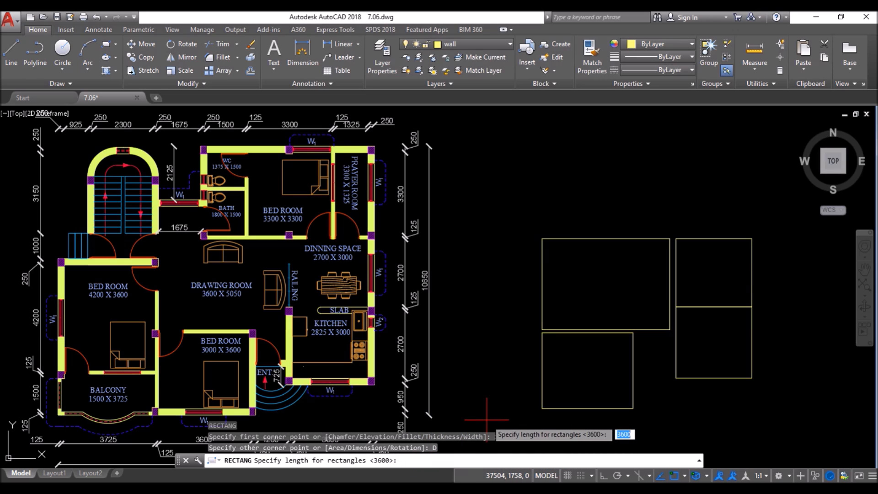
{"action": "type", "text": "372"}
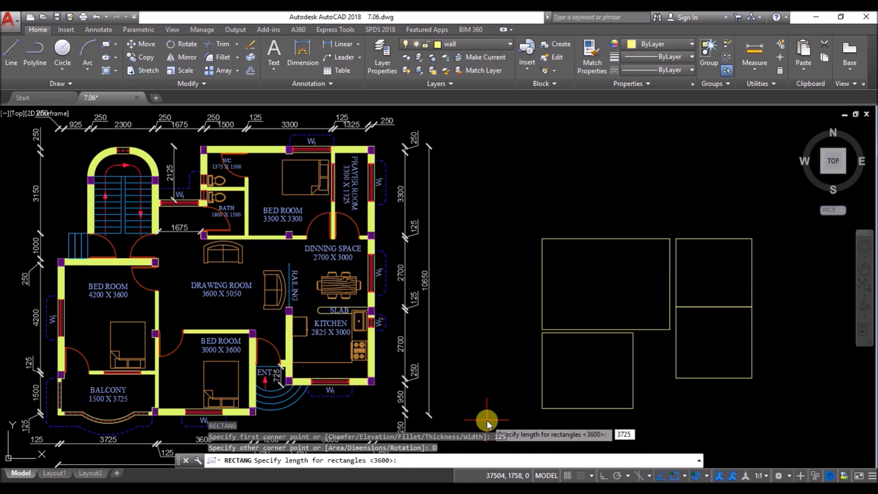
{"action": "type", "text": "5"}
{"action": "key", "text": "Return"}
{"action": "type", "text": "1500"}
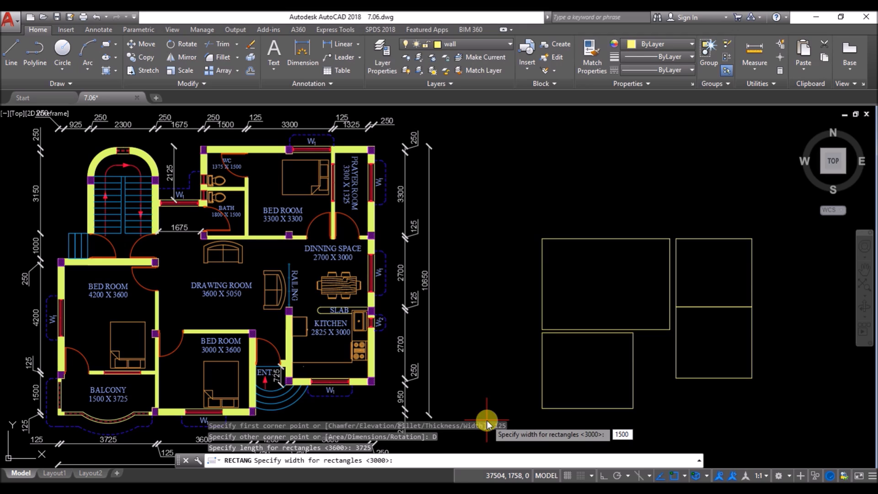
{"action": "key", "text": "Return"}
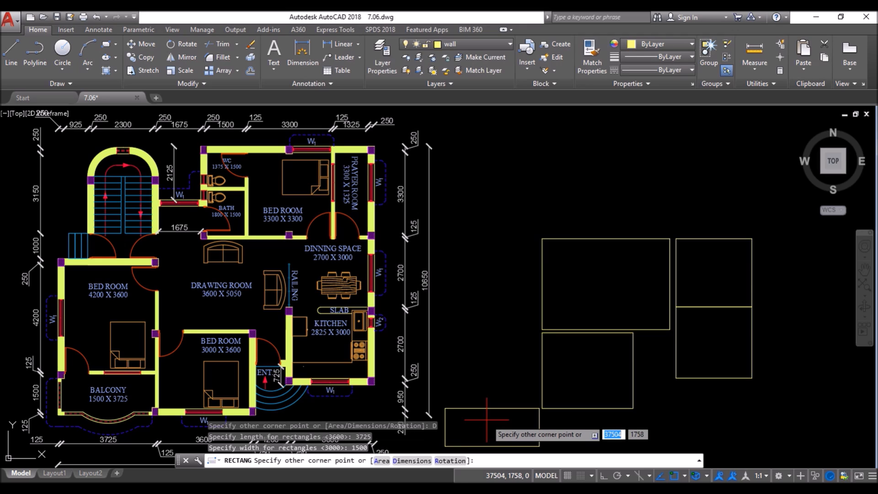
{"action": "left_click", "coordinate": [495, 391]}
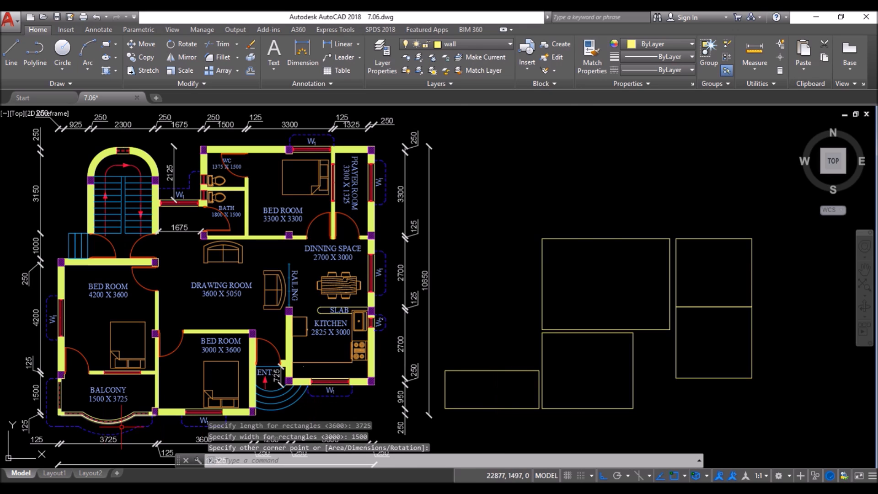
- Move the balcony rectangle straight down by 125
{"action": "scroll", "coordinate": [141, 419], "scroll_direction": "up", "scroll_amount": 8}
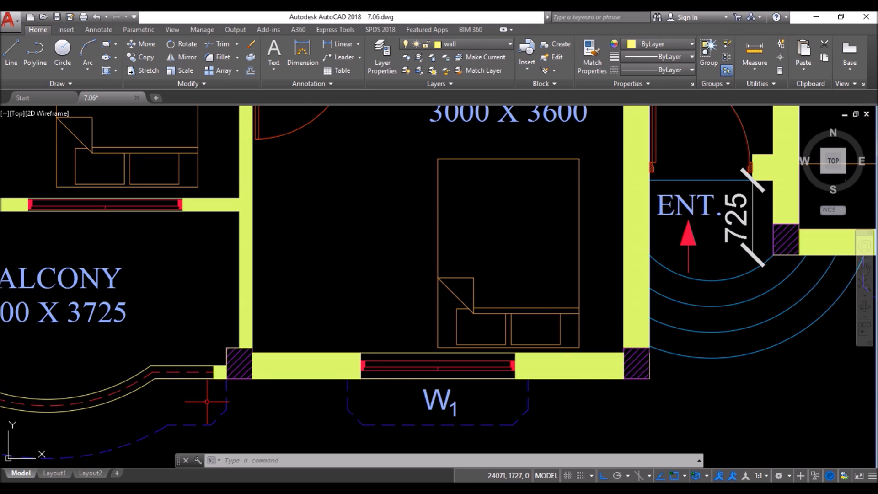
{"action": "scroll", "coordinate": [290, 304], "scroll_direction": "down", "scroll_amount": 4}
{"action": "middle_click", "coordinate": [290, 303]}
{"action": "middle_click", "coordinate": [290, 304]}
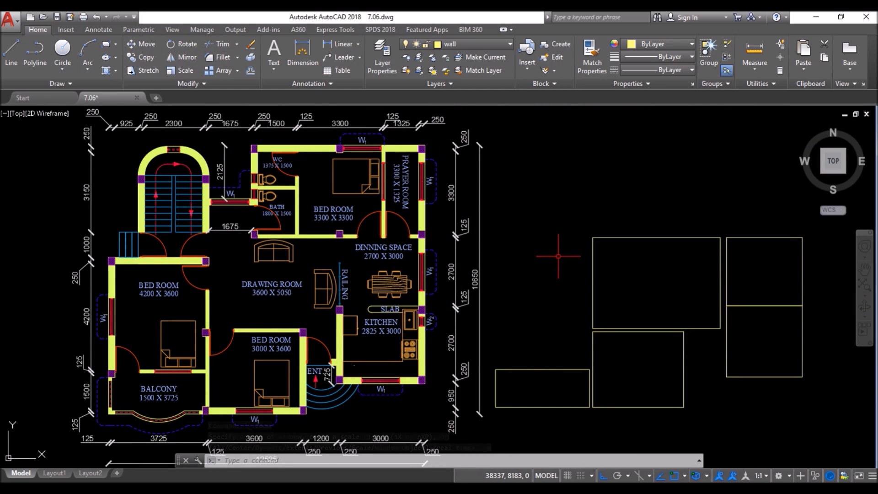
{"action": "type", "text": "m"}
{"action": "key", "text": "Return"}
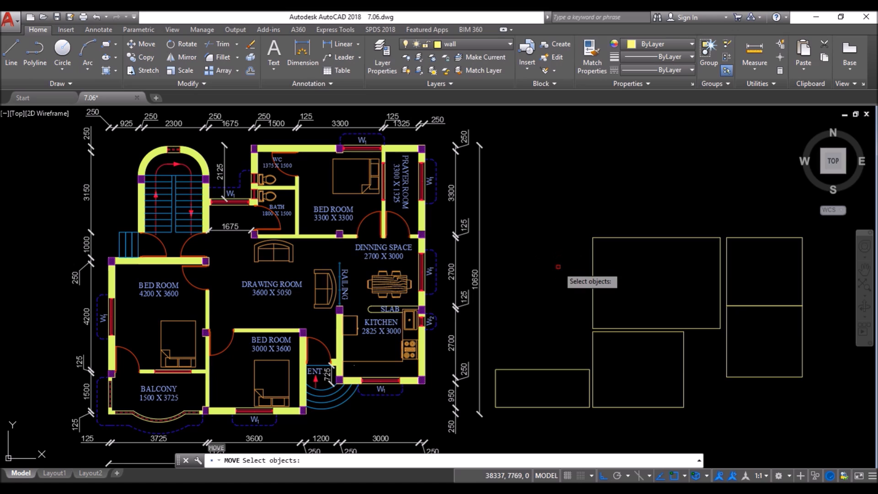
{"action": "left_click", "coordinate": [532, 407]}
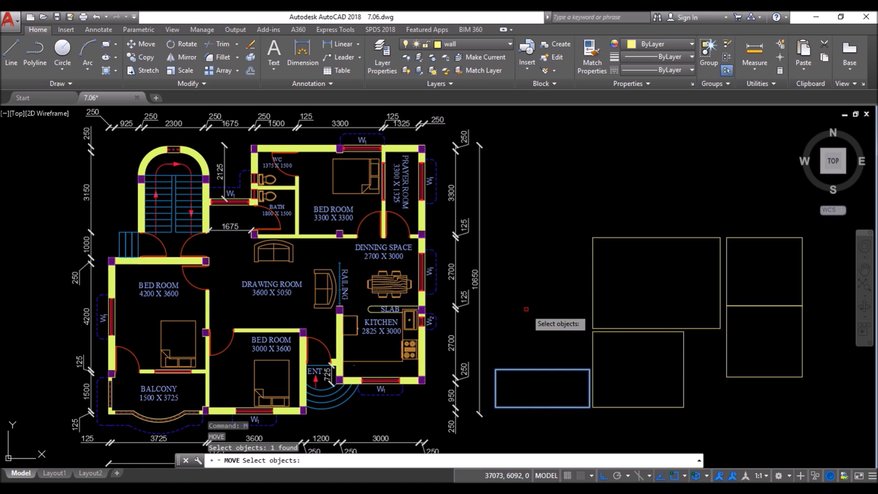
{"action": "key", "text": "Return"}
{"action": "left_click", "coordinate": [528, 191]}
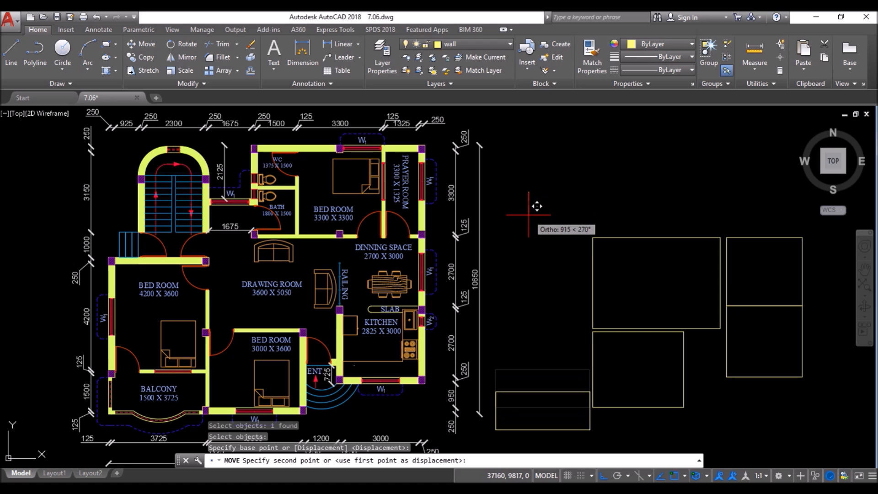
{"action": "type", "text": "125"}
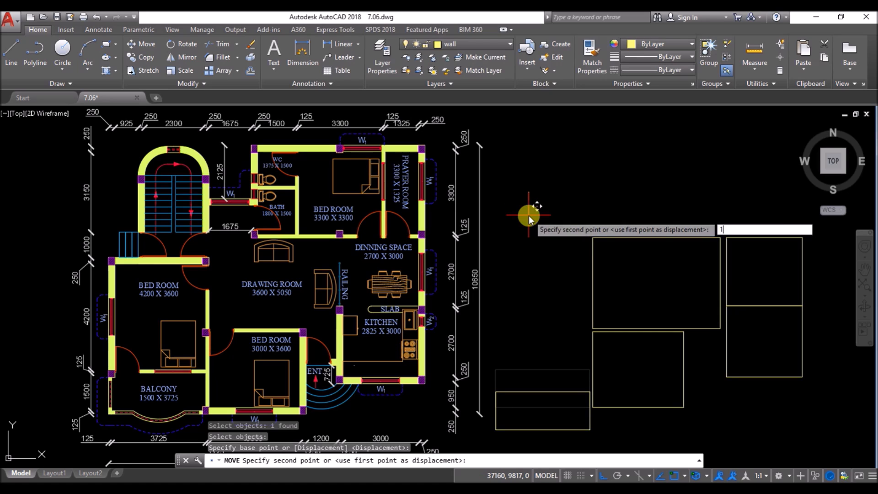
{"action": "key", "text": "Return"}
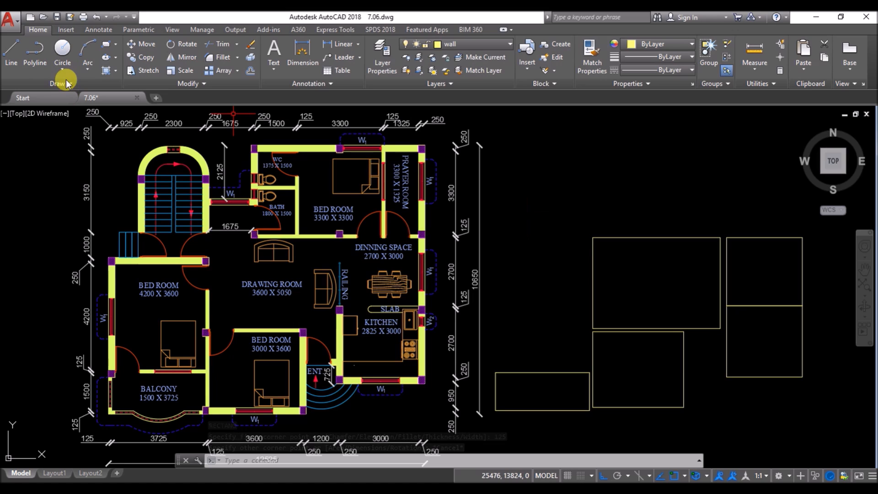
- Draw a 3600 by 4200 bedroom rectangle extending up-left from a point 125 above the balcony rectangle's upper-right corner
{"action": "left_click", "coordinate": [106, 44]}
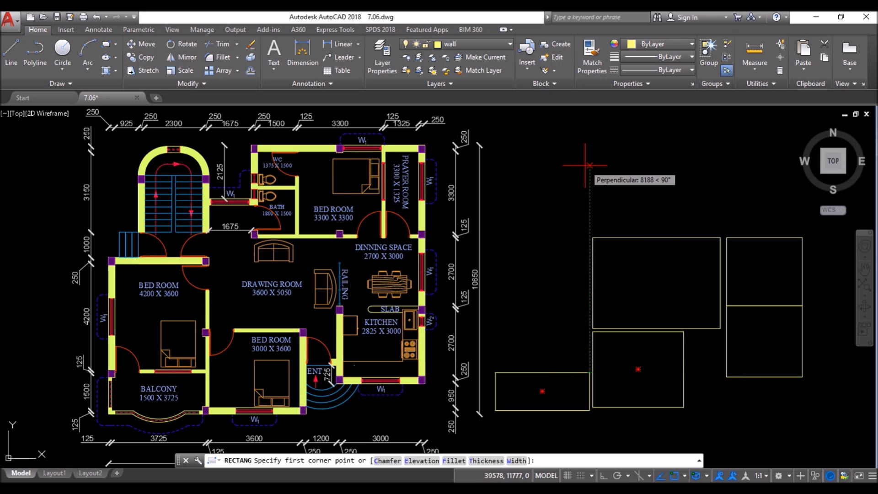
{"action": "type", "text": "125"}
{"action": "key", "text": "Return"}
{"action": "type", "text": "D"}
{"action": "key", "text": "Return"}
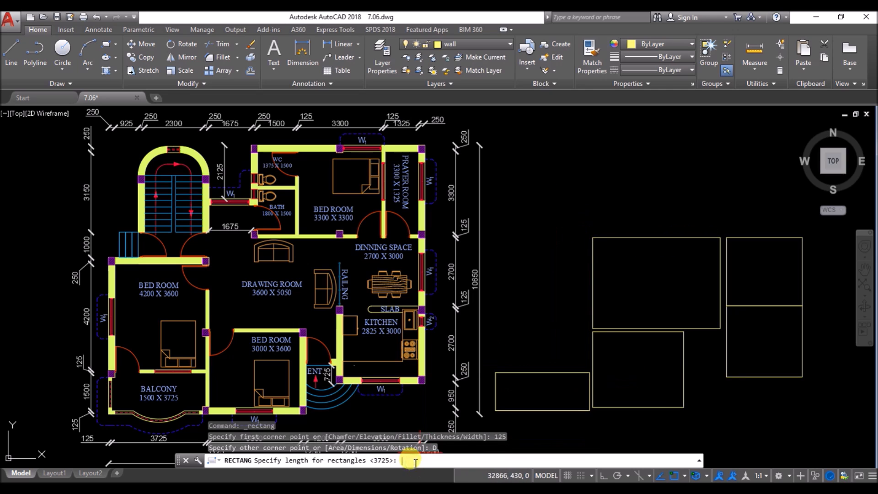
{"action": "type", "text": "3600"}
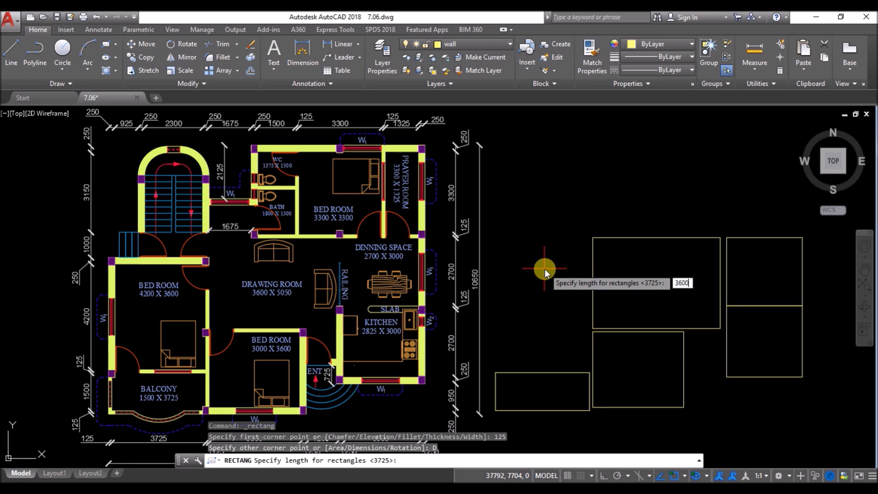
{"action": "key", "text": "Return"}
{"action": "type", "text": "4200"}
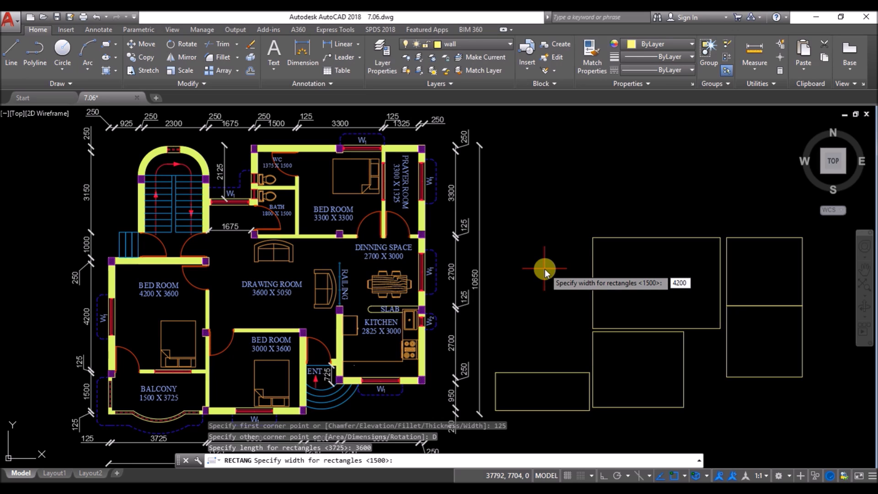
{"action": "key", "text": "Return"}
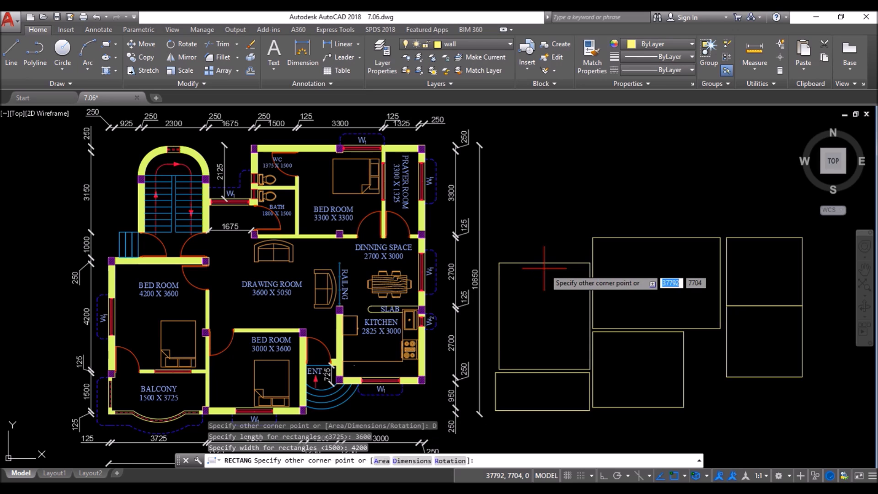
{"action": "left_click", "coordinate": [530, 286]}
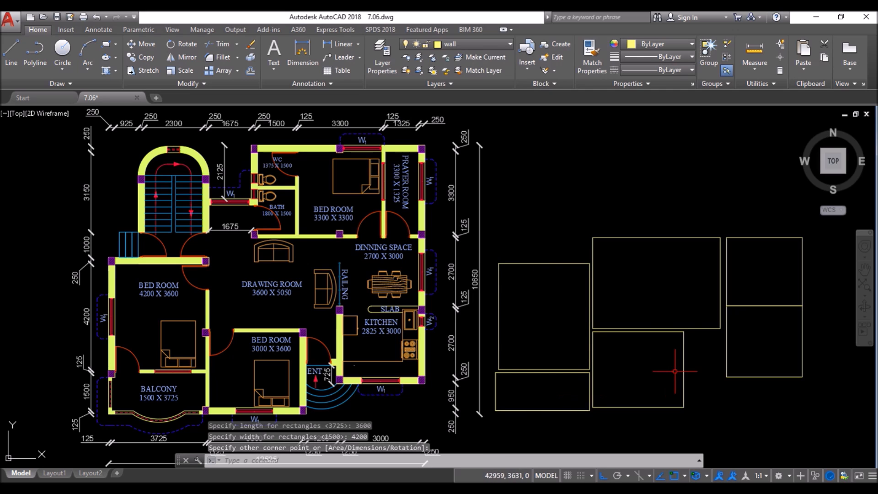
- Draw a 1325 by 3300 prayer room rectangle extending up-left from a point 125 above the dining rectangle's upper-right corner
{"action": "middle_click_drag", "start_coordinate": [659, 303], "coordinate": [602, 318]}
{"action": "key", "text": "Return"}
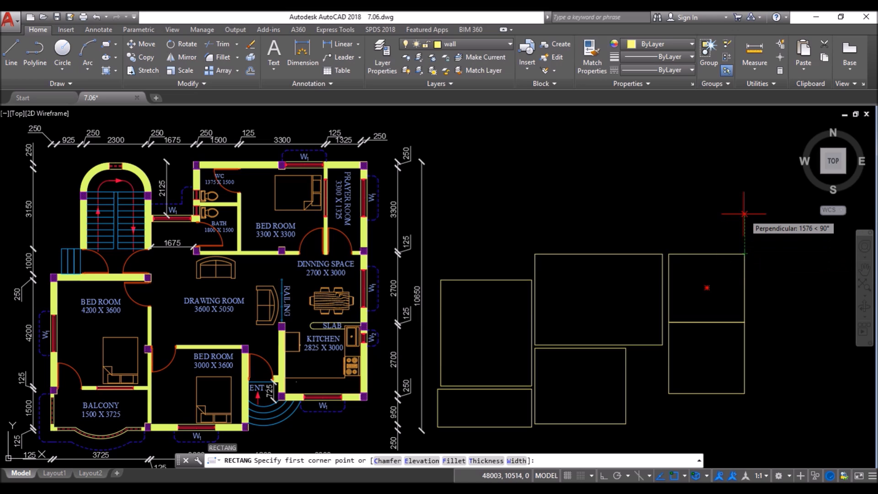
{"action": "type", "text": "125"}
{"action": "key", "text": "Return"}
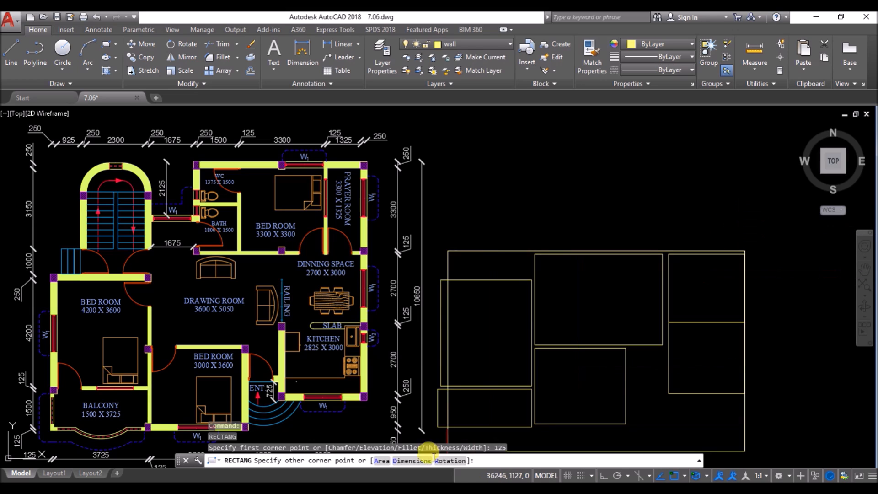
{"action": "type", "text": "d"}
{"action": "key", "text": "Return"}
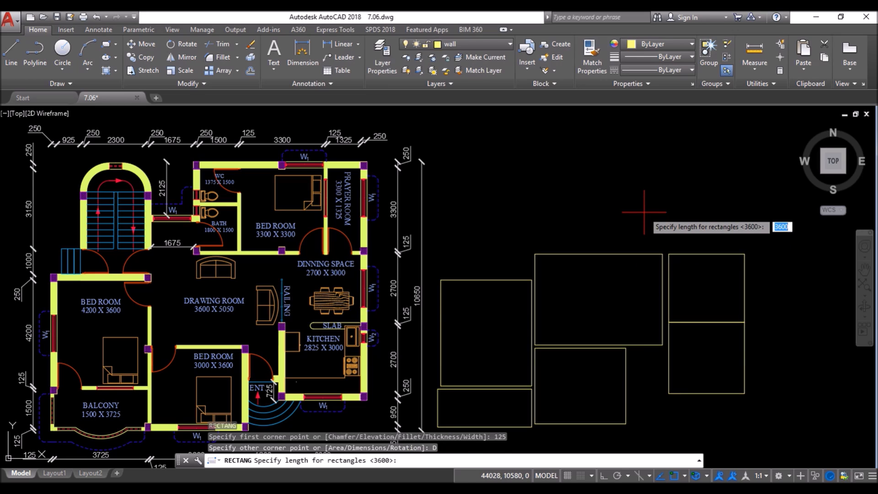
{"action": "type", "text": "1325"}
{"action": "key", "text": "Return"}
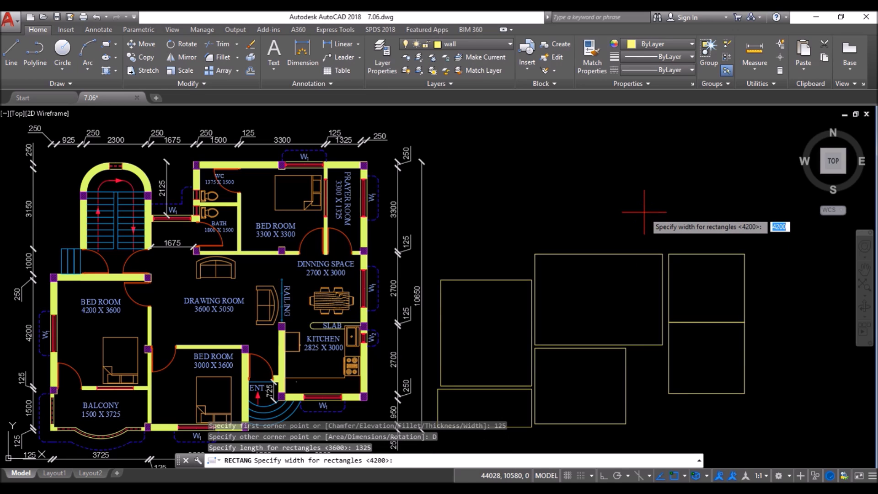
{"action": "type", "text": "3300"}
{"action": "key", "text": "Return"}
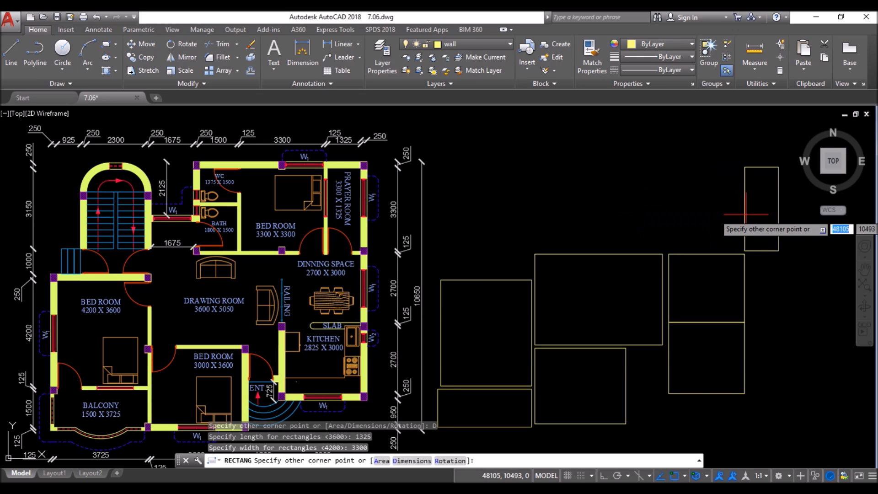
{"action": "left_click", "coordinate": [710, 206]}
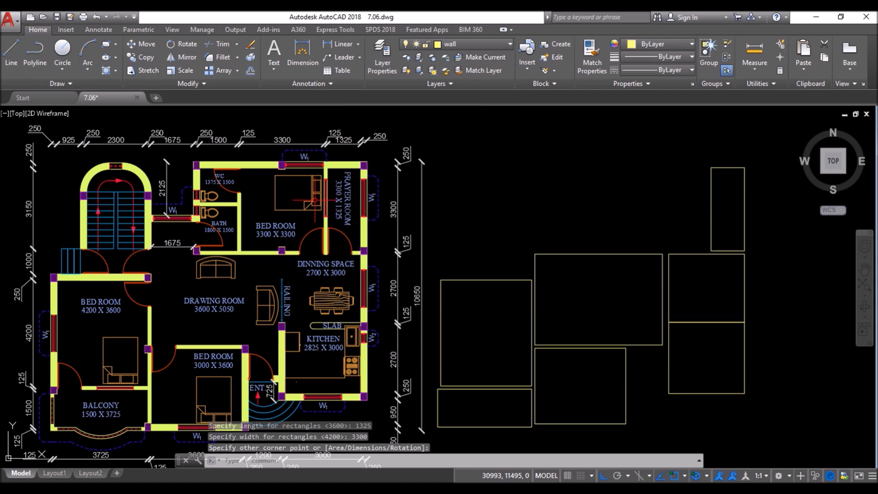
- Draw a 3300 by 3300 bedroom rectangle extending down-left from a point 125 left of the prayer room's upper-left corner
{"action": "key", "text": "Return"}
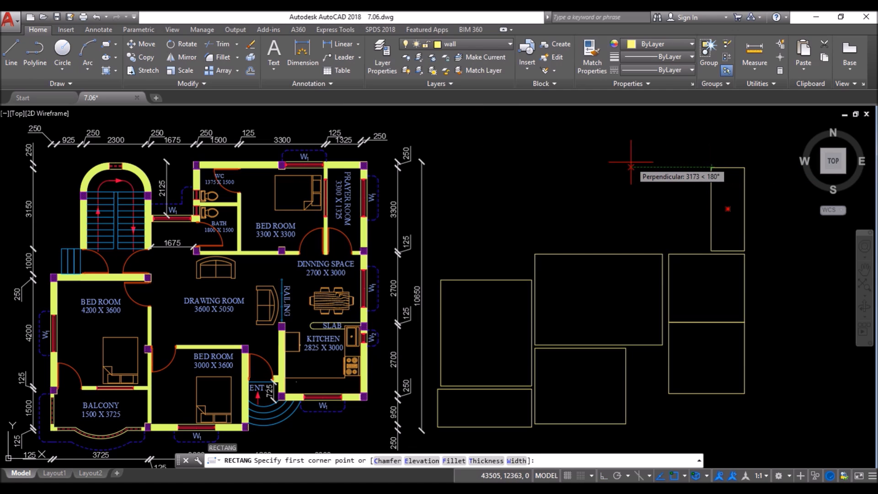
{"action": "type", "text": "125"}
{"action": "key", "text": "Return"}
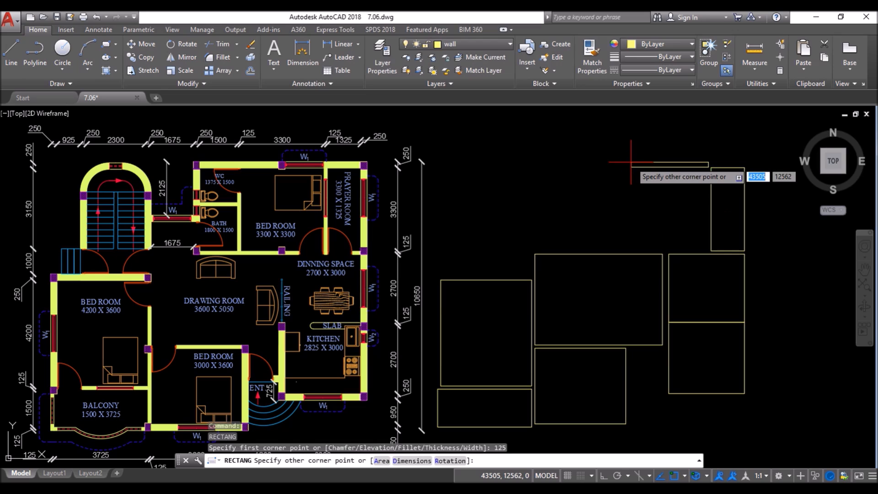
{"action": "left_click", "coordinate": [411, 460]}
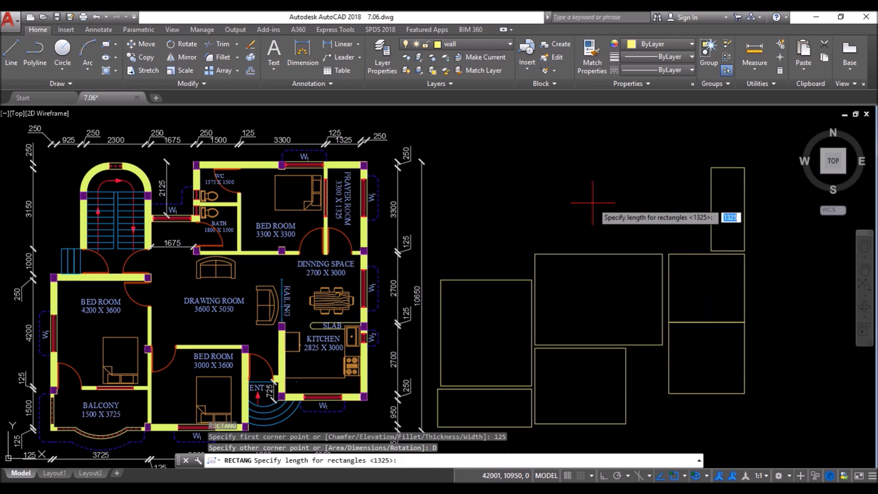
{"action": "type", "text": "3300"}
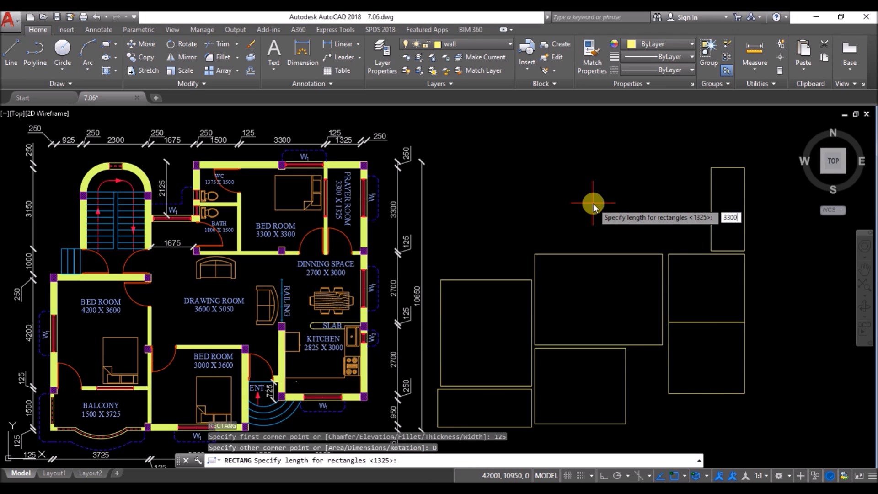
{"action": "key", "text": "Return"}
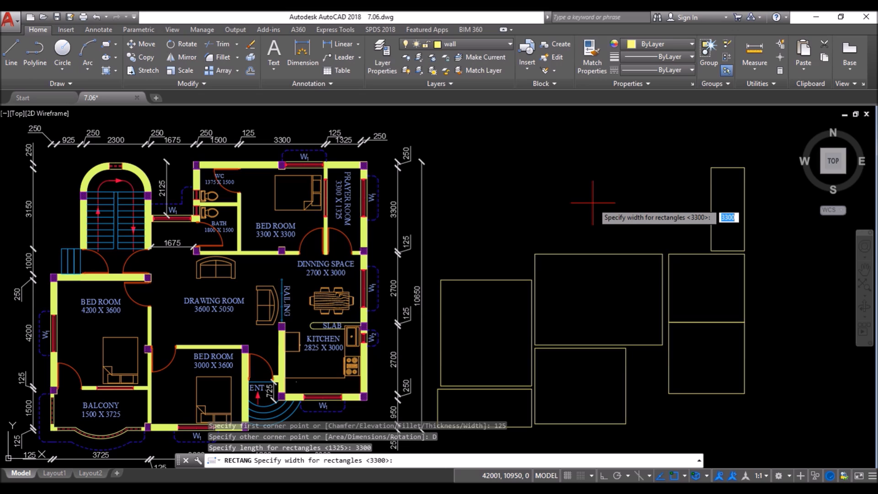
{"action": "key", "text": "Return"}
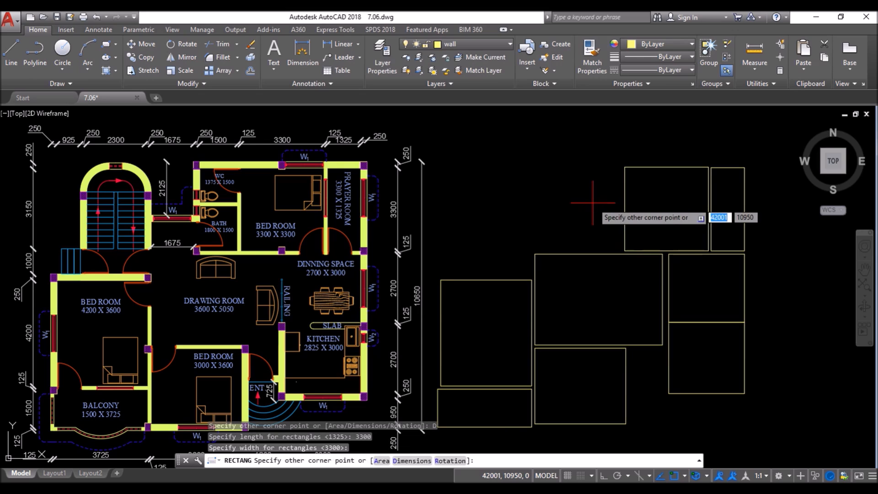
{"action": "left_click", "coordinate": [566, 212]}
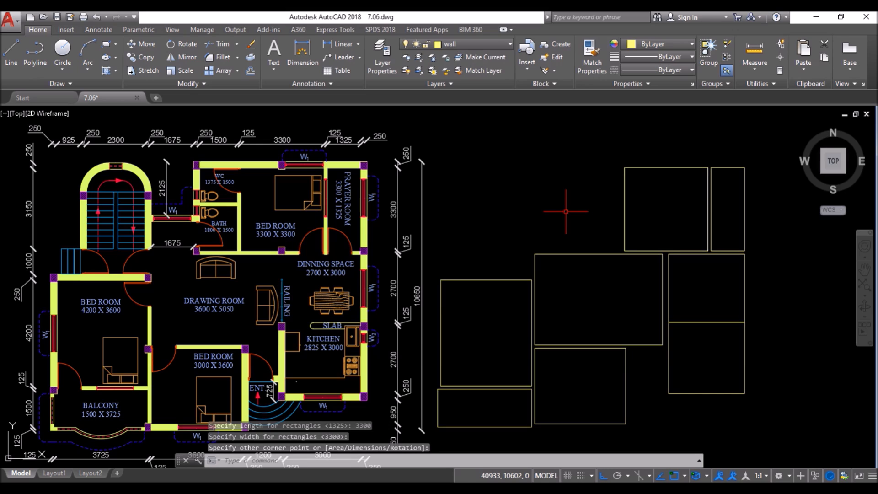
- Draw a 1500 by 1375 WC rectangle extending down-left from a point 125 left of the 3300 by 3300 bedroom's upper-left corner
{"action": "key", "text": "Return"}
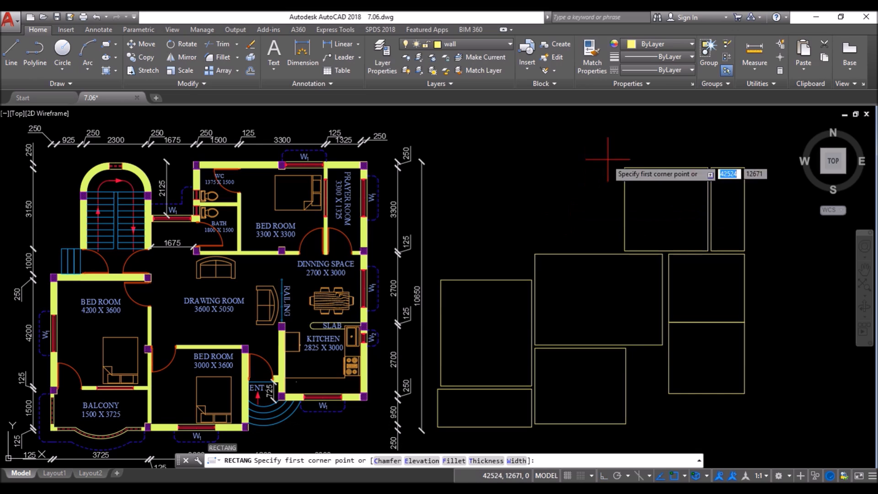
{"action": "type", "text": "125"}
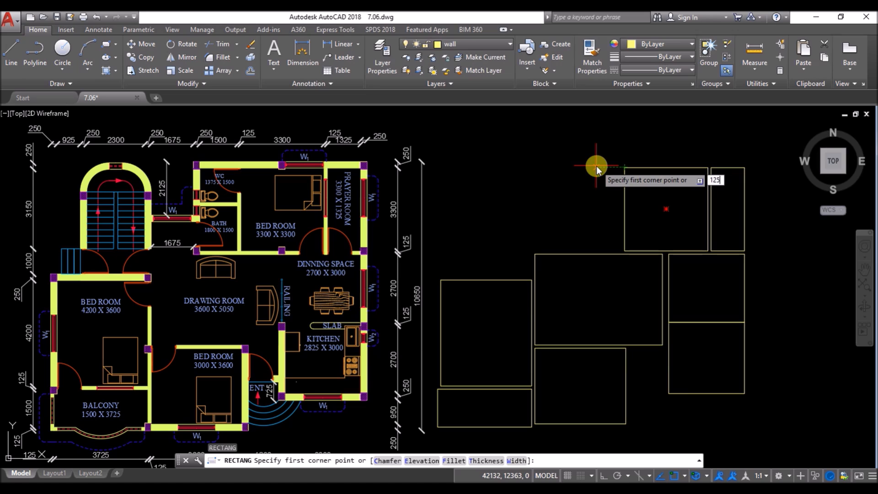
{"action": "key", "text": "Return"}
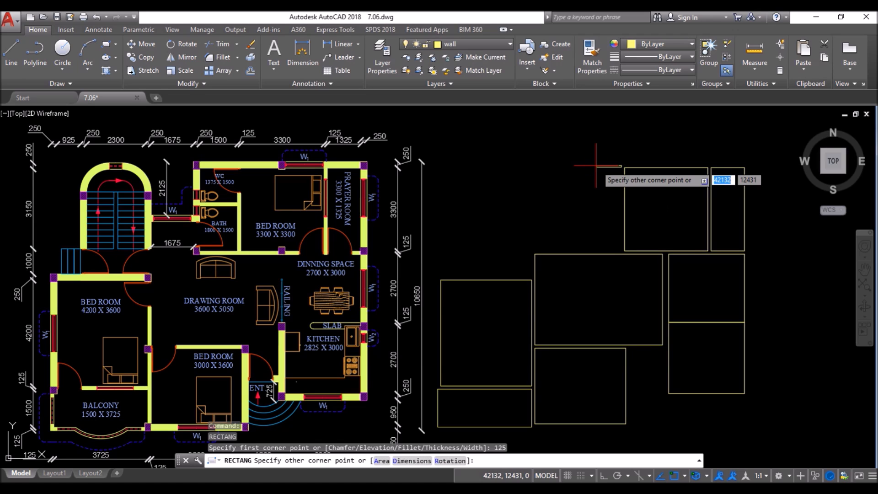
{"action": "left_click", "coordinate": [412, 460]}
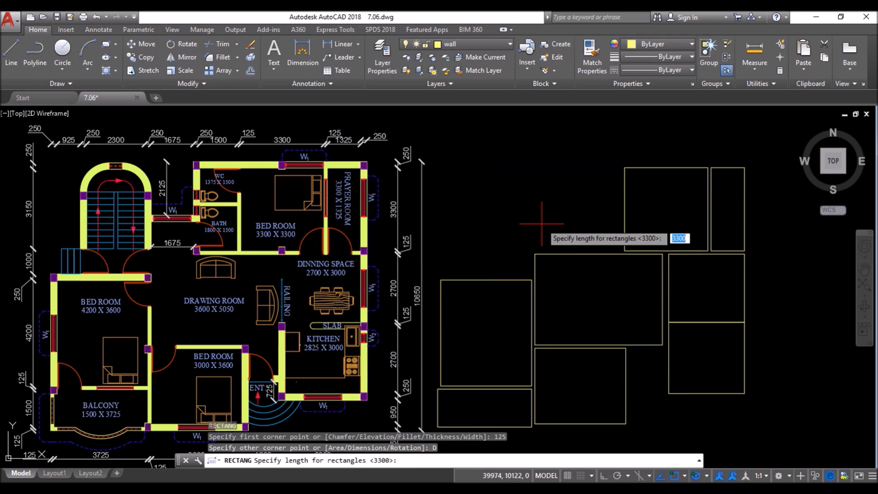
{"action": "type", "text": "1500"}
{"action": "key", "text": "Return"}
{"action": "type", "text": "1375"}
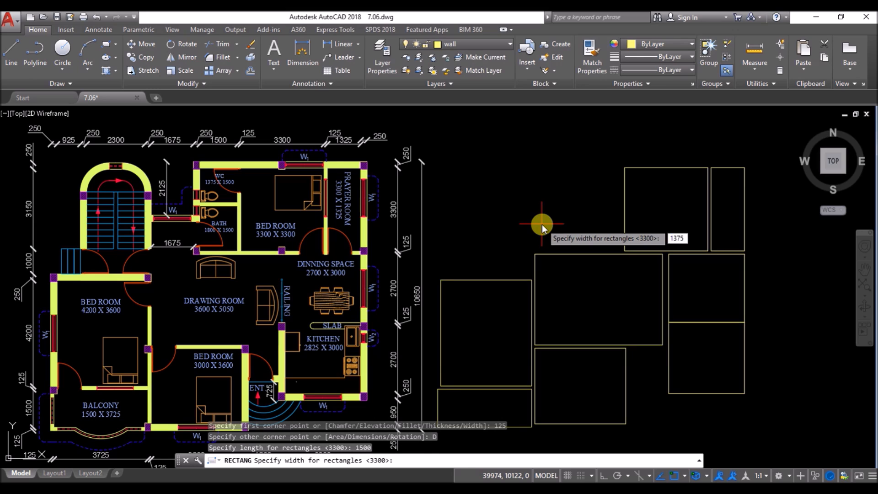
{"action": "key", "text": "Return"}
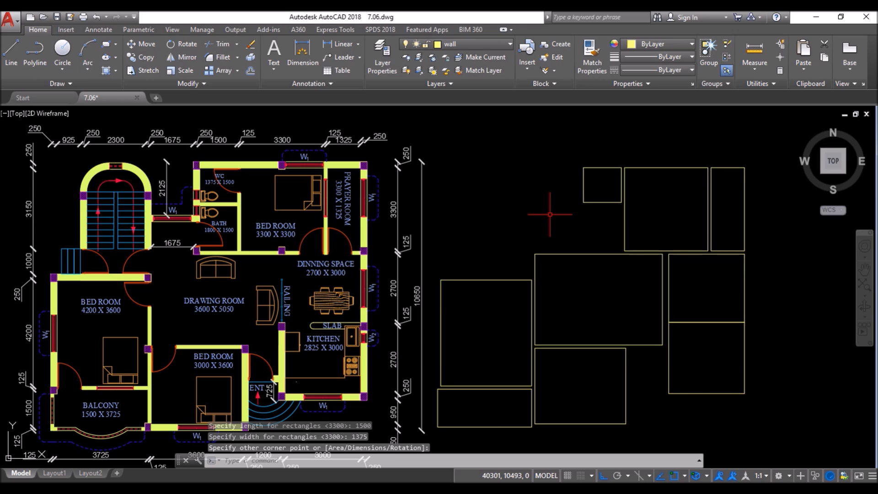
{"action": "left_click", "coordinate": [550, 215]}
- Draw a 1500 by 1800 bath rectangle extending down-right from a point 125 below the WC rectangle's lower-left corner
{"action": "key", "text": "Return"}
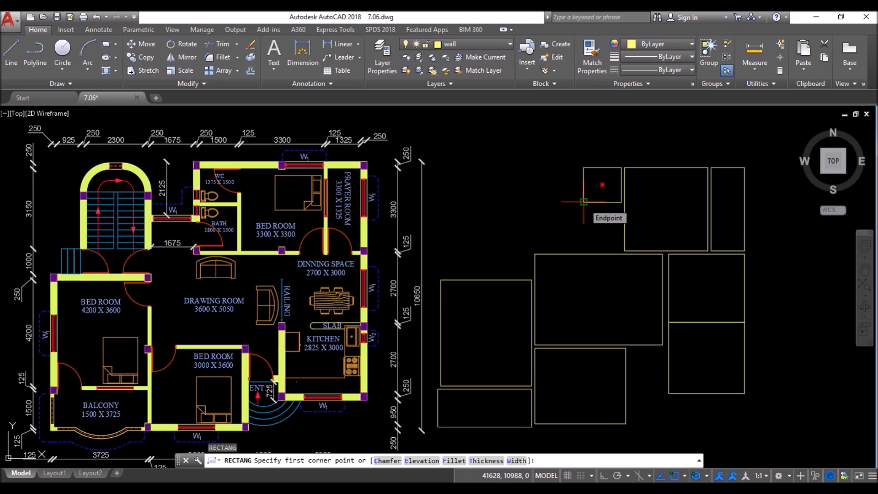
{"action": "type", "text": "125"}
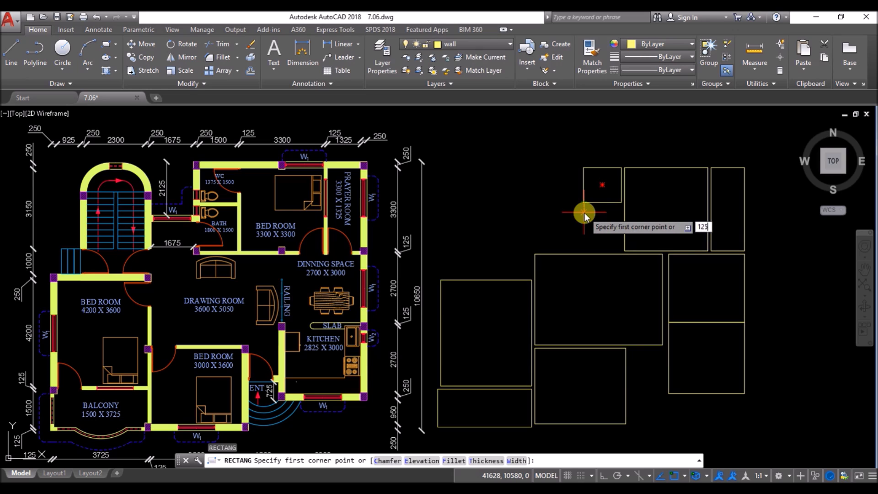
{"action": "key", "text": "Return"}
{"action": "type", "text": "d"}
{"action": "key", "text": "Return"}
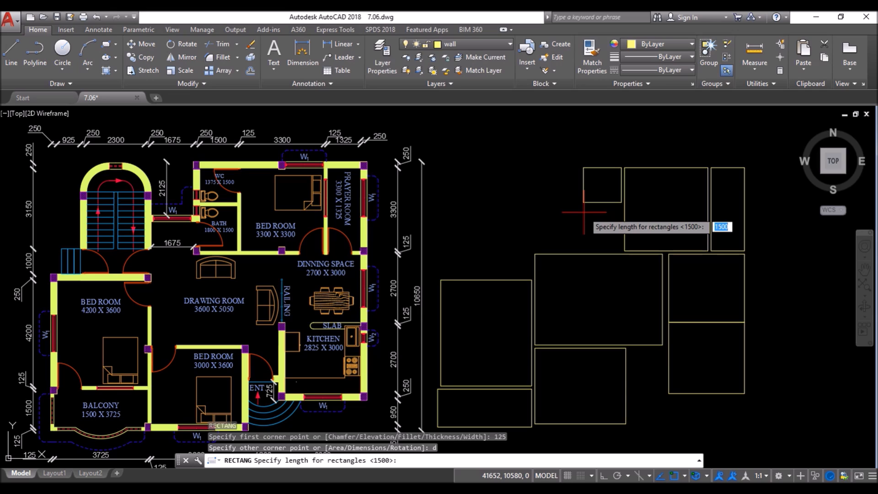
{"action": "key", "text": "Return"}
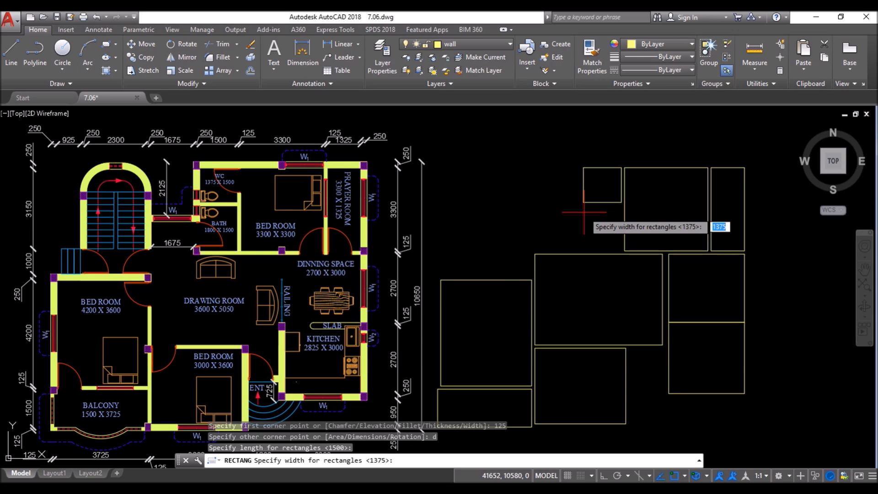
{"action": "type", "text": "1800"}
{"action": "key", "text": "Return"}
{"action": "left_click", "coordinate": [600, 226]}
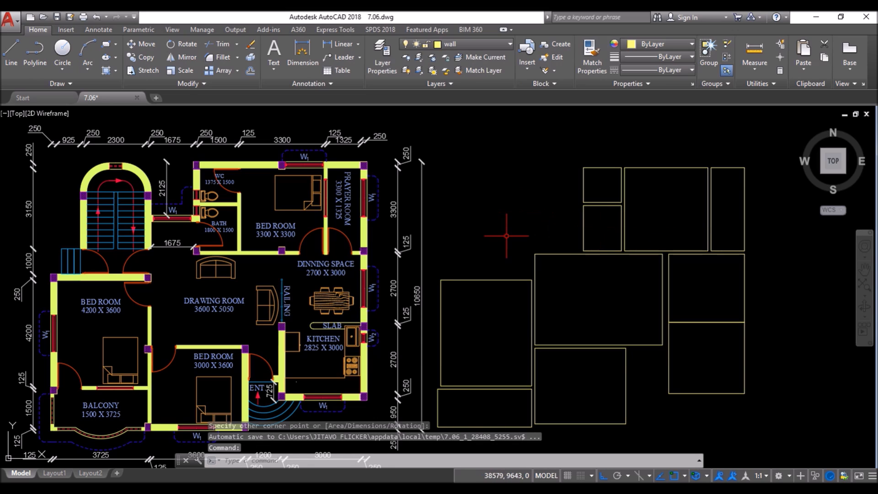
- Start the outer wall line 250 above the WC's upper-left corner and run it right to 250 beyond the prayer room's right edge
{"action": "middle_click_drag", "start_coordinate": [509, 235], "coordinate": [509, 230]}
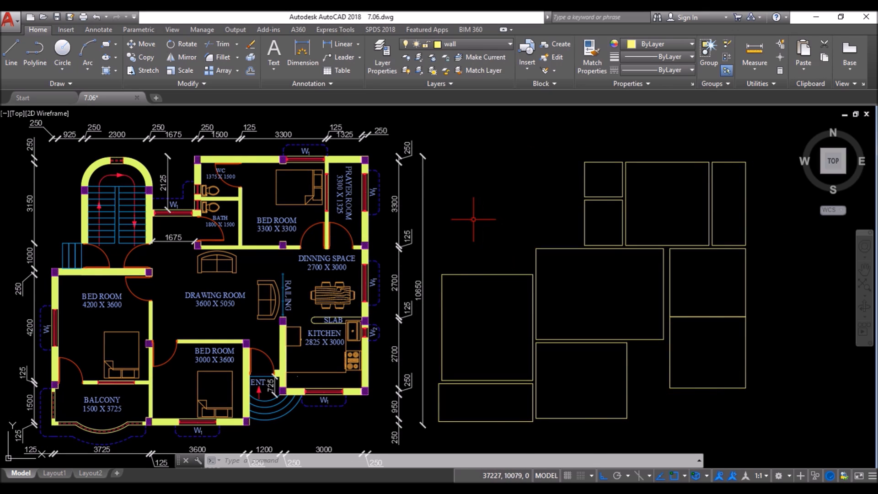
{"action": "type", "text": "L"}
{"action": "key", "text": "Return"}
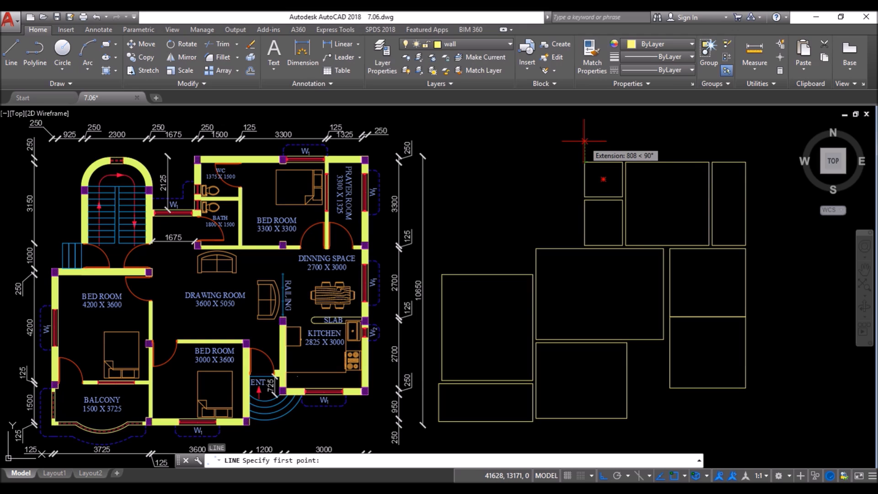
{"action": "type", "text": "250"}
{"action": "key", "text": "Return"}
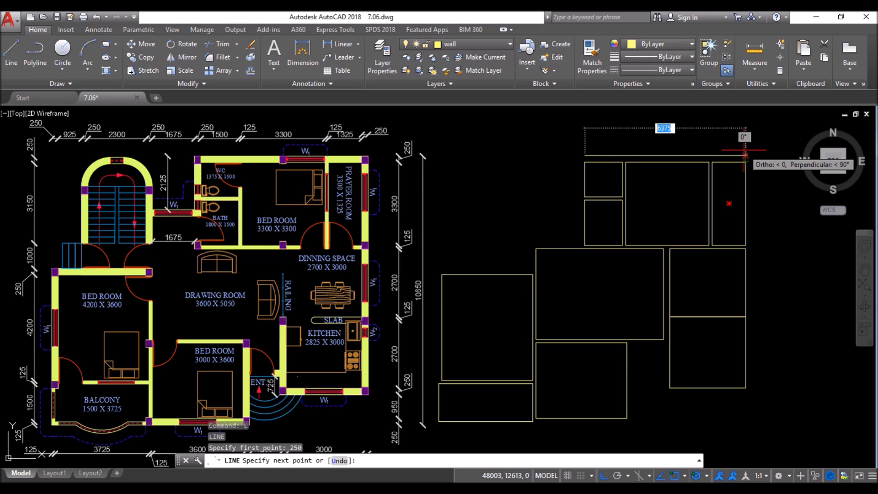
{"action": "left_click", "coordinate": [745, 150]}
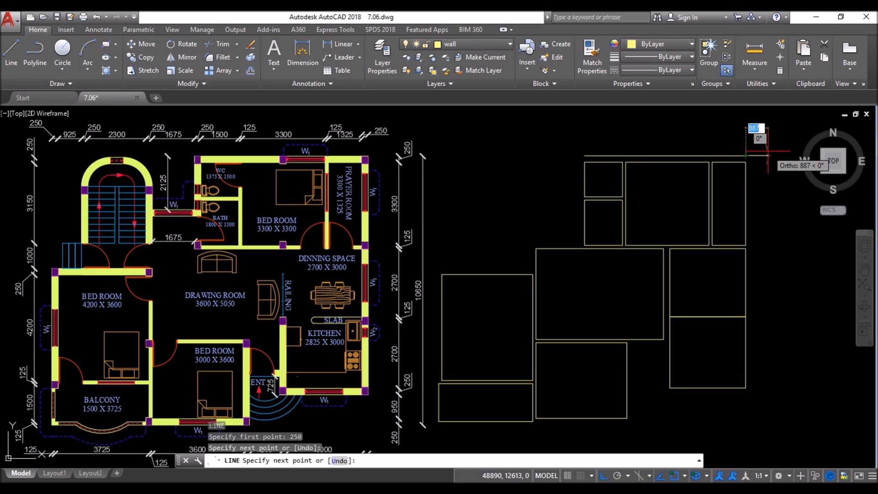
{"action": "type", "text": "250"}
{"action": "key", "text": "Return"}
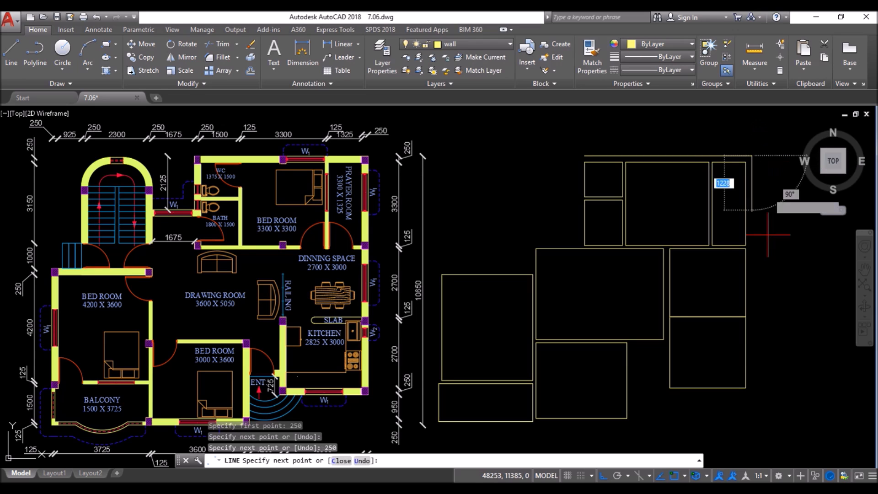
- Continue the outer wall line straight down to the kitchen's lower edge and 250 beyond it
{"action": "scroll", "coordinate": [755, 388], "scroll_direction": "up", "scroll_amount": 4}
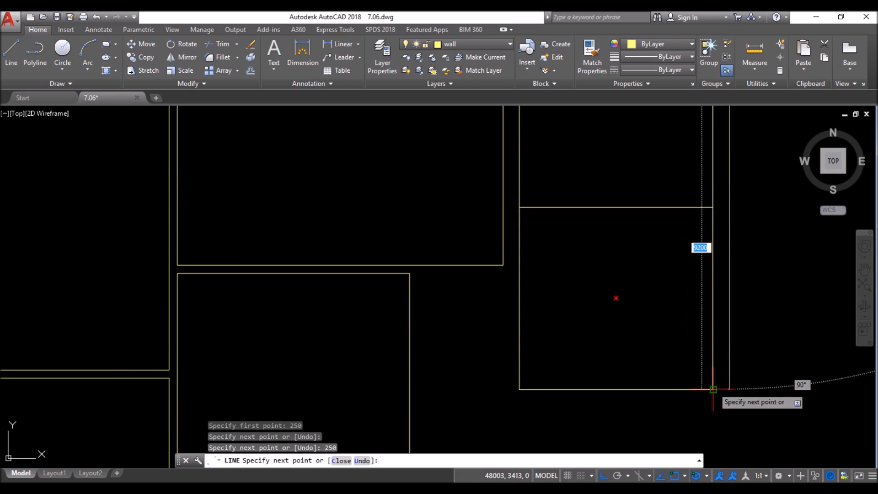
{"action": "left_click", "coordinate": [761, 388]}
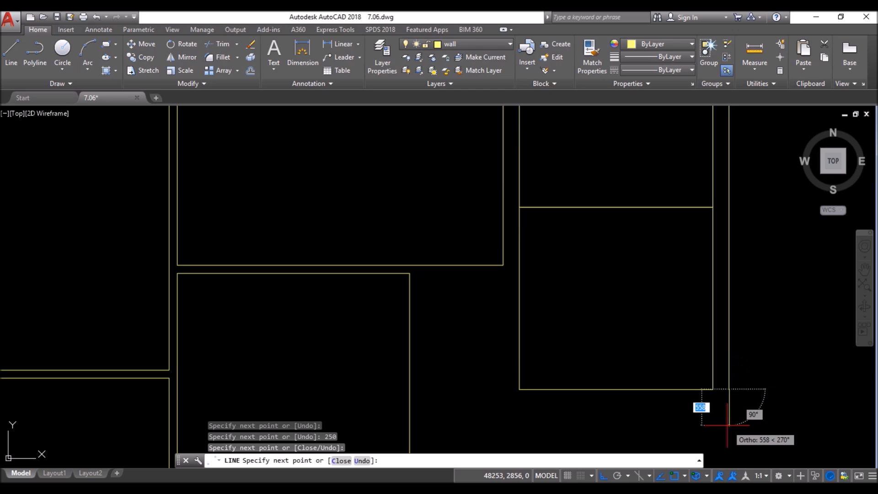
{"action": "type", "text": "250"}
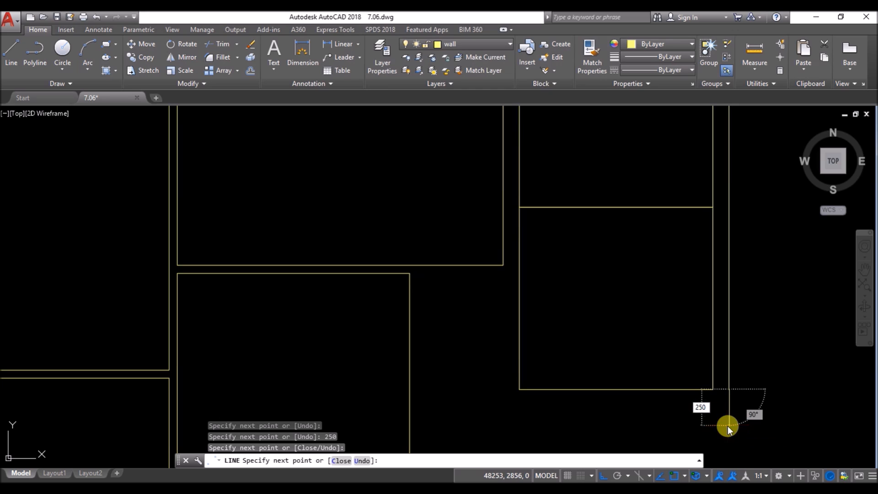
{"action": "key", "text": "Return"}
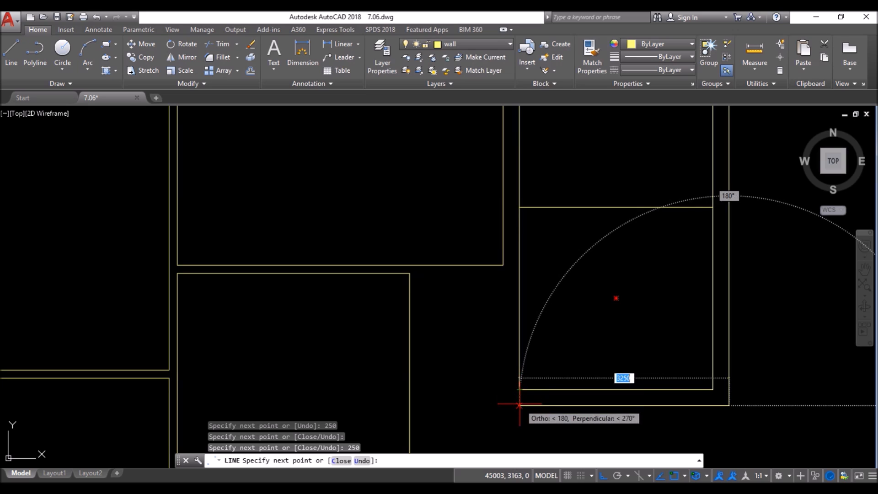
- Continue the outer wall line left to 250 beyond the kitchen's left edge and turn it upward for 725
{"action": "left_click", "coordinate": [519, 405]}
{"action": "type", "text": "2"}
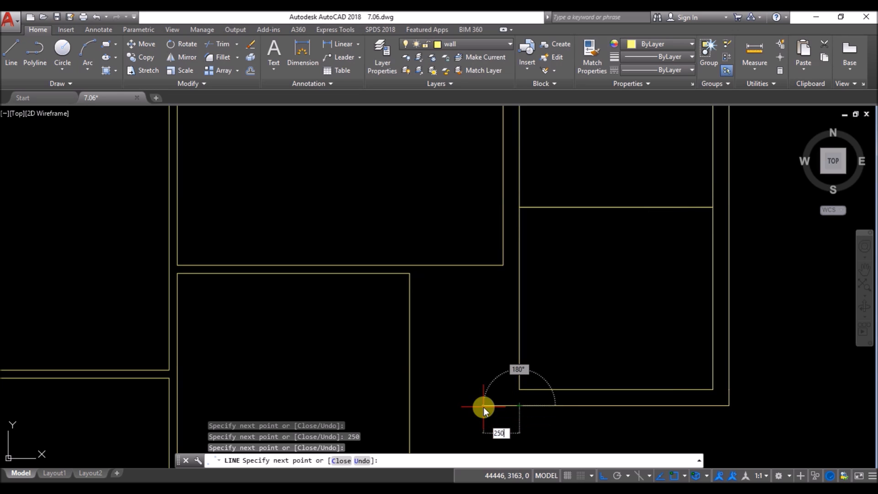
{"action": "type", "text": "50"}
{"action": "key", "text": "Return"}
{"action": "scroll", "coordinate": [489, 410], "scroll_direction": "down", "scroll_amount": 3}
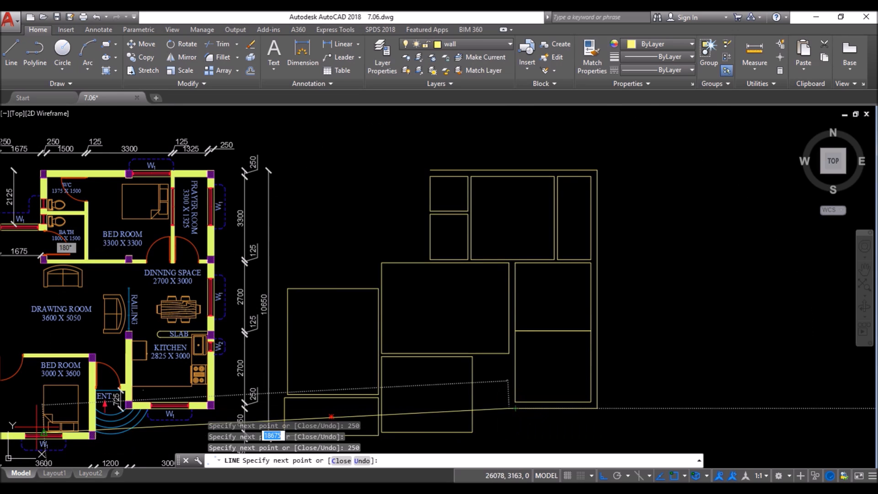
{"action": "scroll", "coordinate": [130, 407], "scroll_direction": "up", "scroll_amount": 3}
{"action": "scroll", "coordinate": [130, 410], "scroll_direction": "up", "scroll_amount": 2}
{"action": "scroll", "coordinate": [130, 410], "scroll_direction": "down", "scroll_amount": 5}
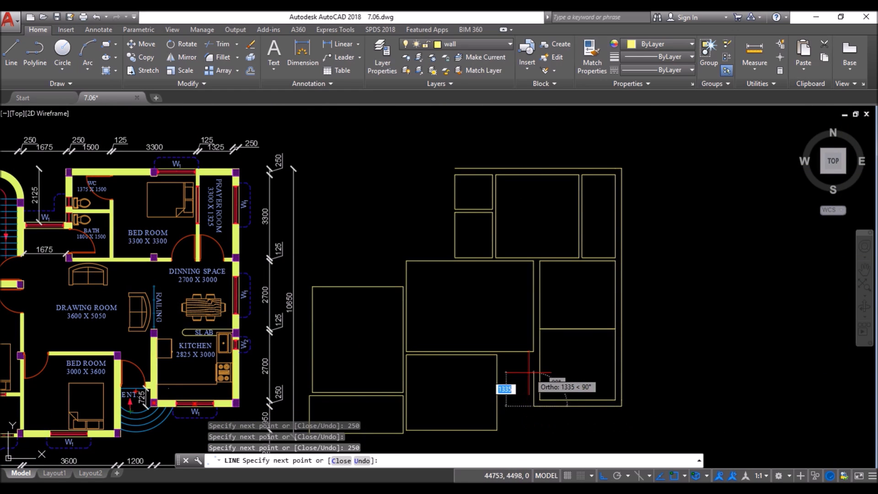
{"action": "type", "text": "72"}
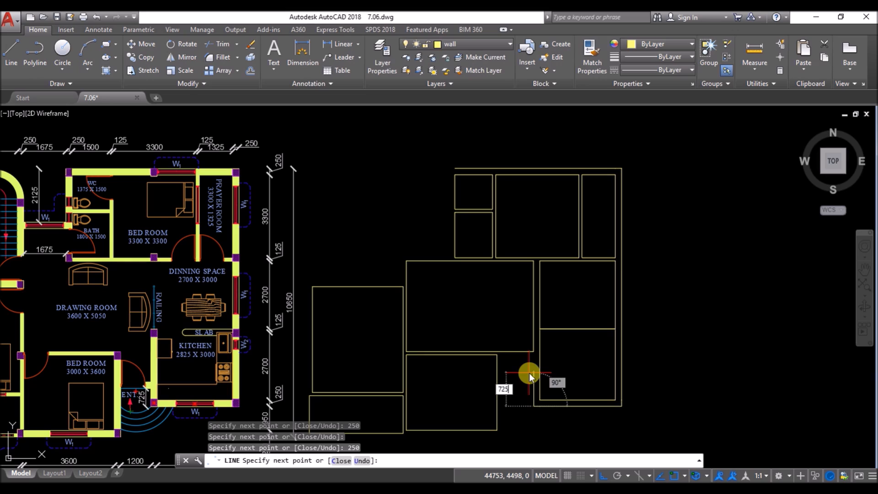
{"action": "type", "text": "5"}
{"action": "key", "text": "Return"}
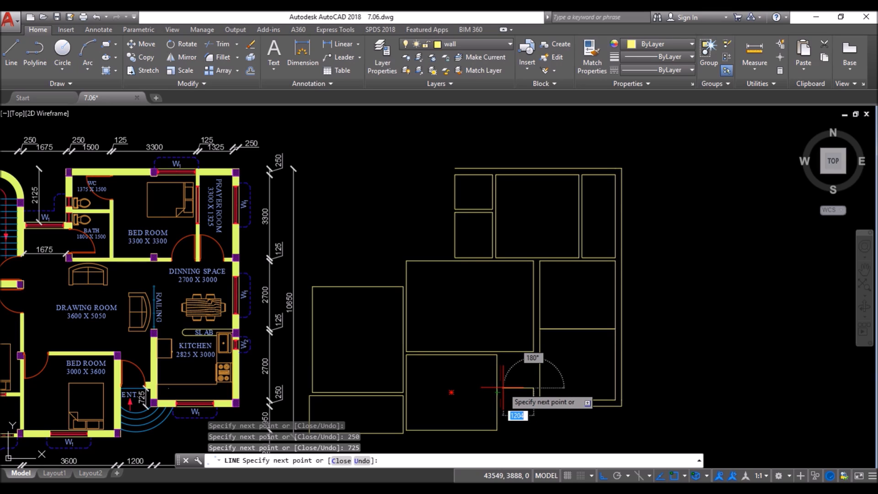
- Extend the outer wall line 1200 left at the entrance and down to 250 below the lower bedroom's bottom edge
{"action": "type", "text": "12"}
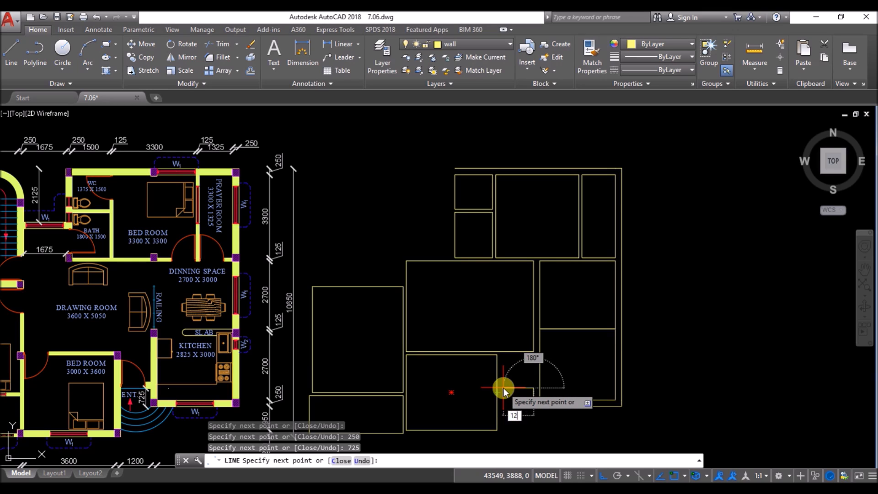
{"action": "type", "text": "00"}
{"action": "key", "text": "Return"}
{"action": "mouse_move", "coordinate": [514, 386]}
{"action": "middle_mouse_down"}
{"action": "mouse_move", "coordinate": [560, 352]}
{"action": "mouse_move", "coordinate": [605, 357]}
{"action": "middle_mouse_up"}
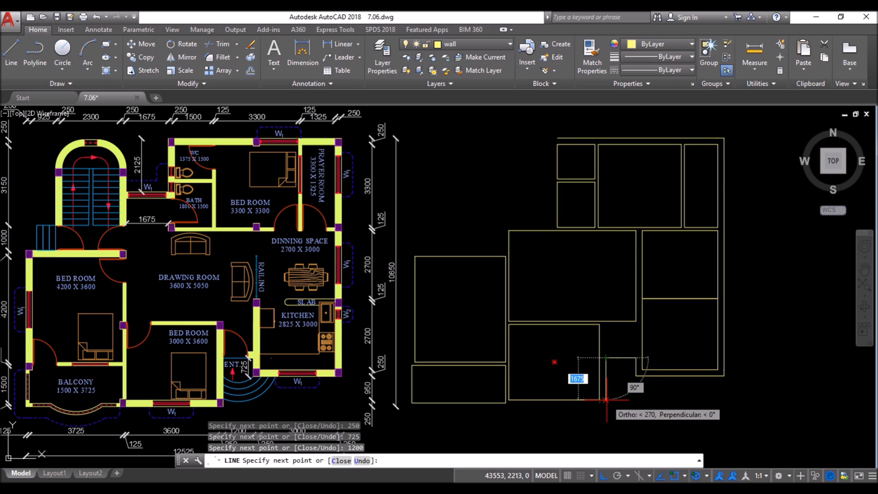
{"action": "left_click", "coordinate": [606, 400]}
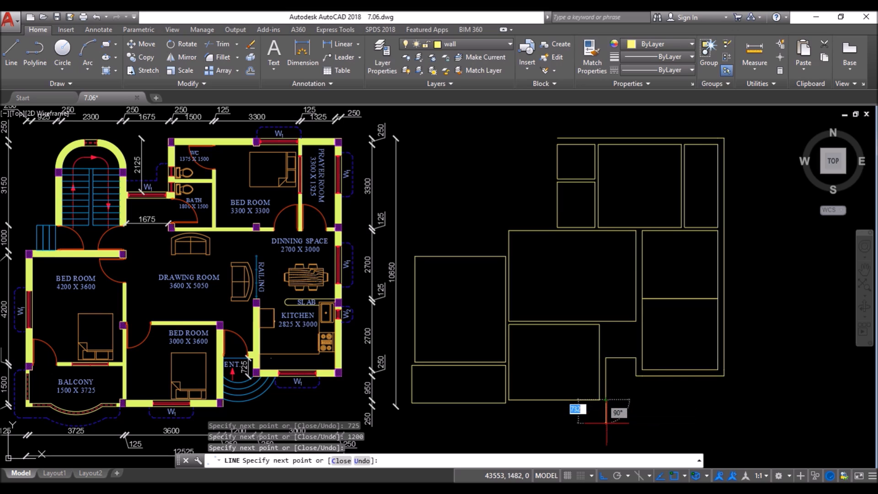
{"action": "type", "text": "2"}
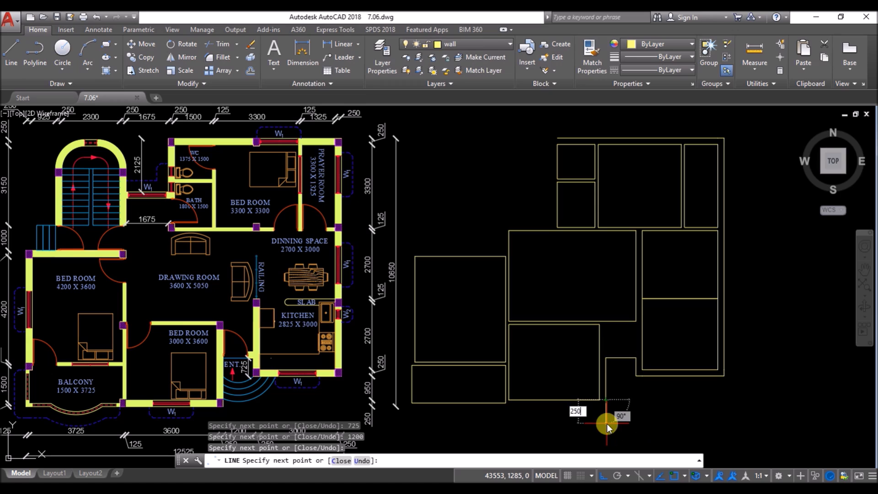
{"action": "type", "text": "50"}
{"action": "key", "text": "Return"}
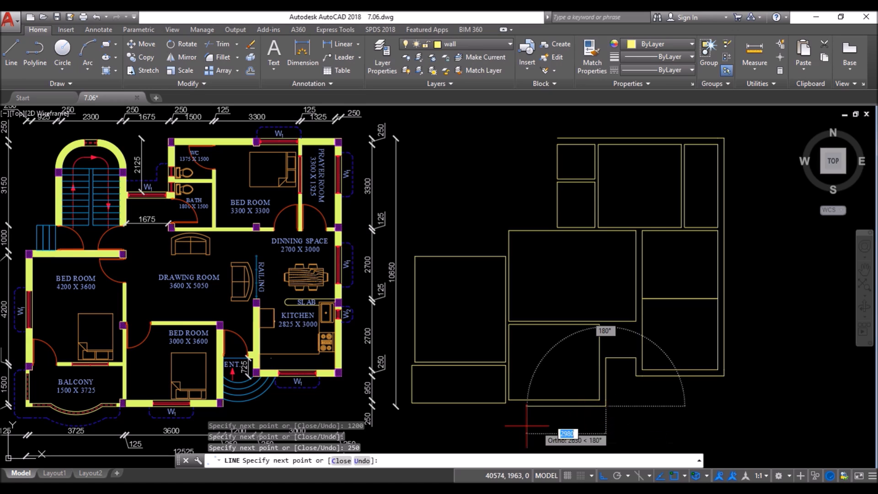
- Run the outer wall line left under the lower bedroom and end it in line with the balcony's right edge
{"action": "scroll", "coordinate": [505, 406], "scroll_direction": "up", "scroll_amount": 5}
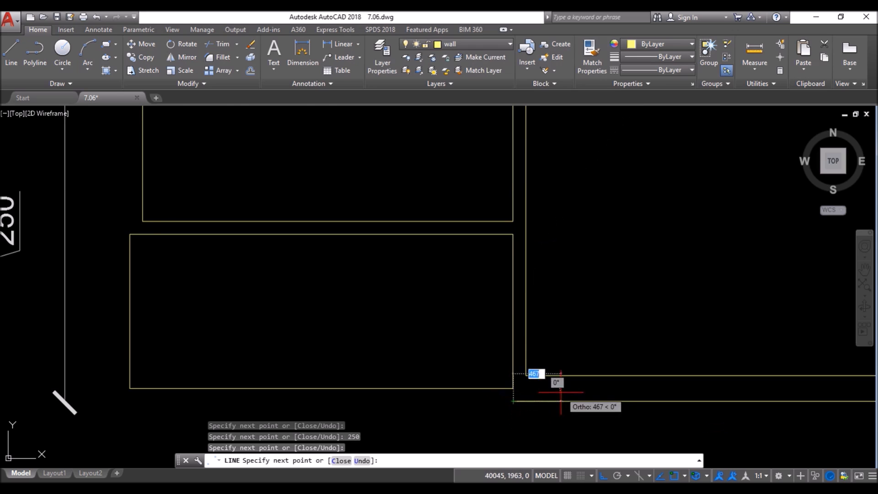
{"action": "key", "text": "Return"}
{"action": "scroll", "coordinate": [499, 400], "scroll_direction": "down", "scroll_amount": 5}
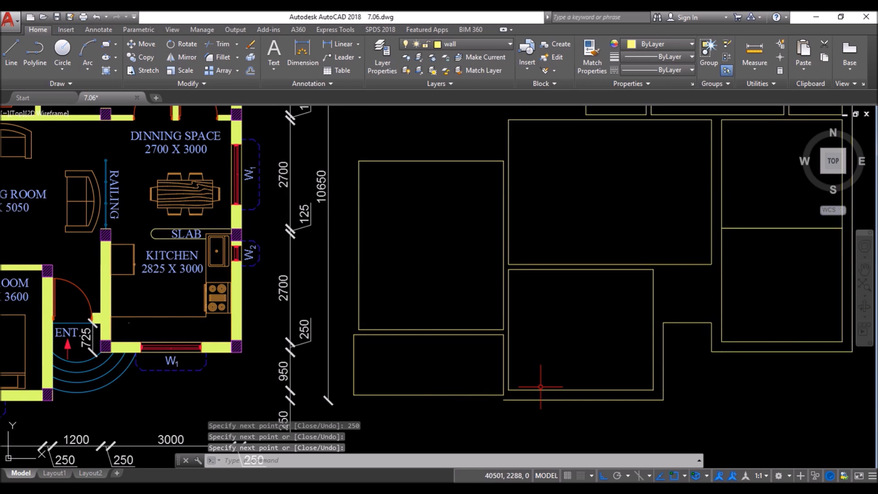
{"action": "scroll", "coordinate": [541, 387], "scroll_direction": "down", "scroll_amount": 3}
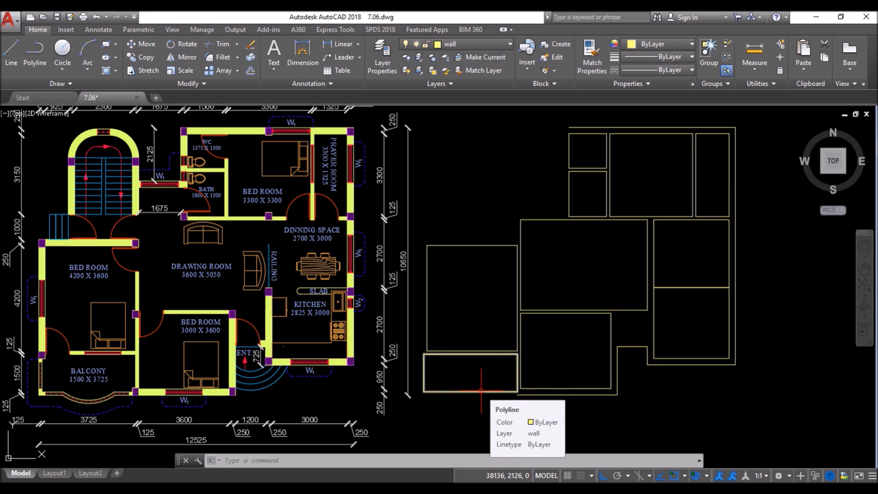
- Draw a 325 long vertical guide line downward from the midpoint of the balcony rectangle's lower edge
{"action": "left_click", "coordinate": [11, 50]}
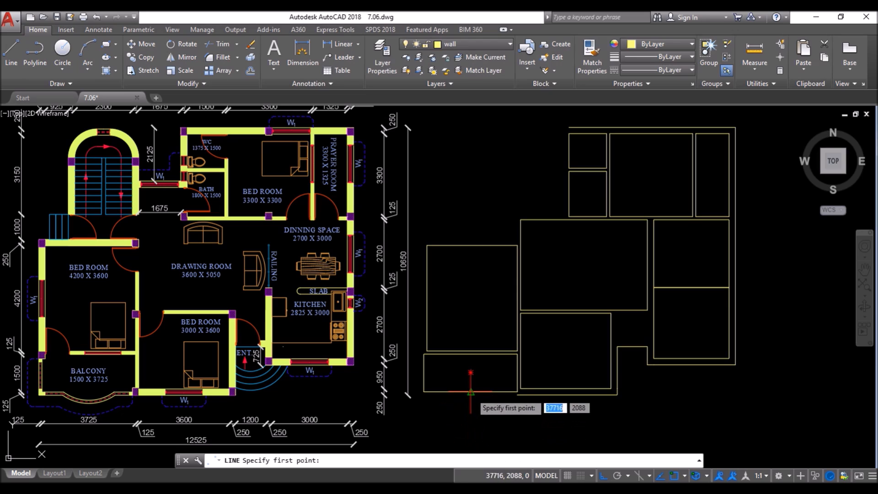
{"action": "left_click", "coordinate": [470, 392]}
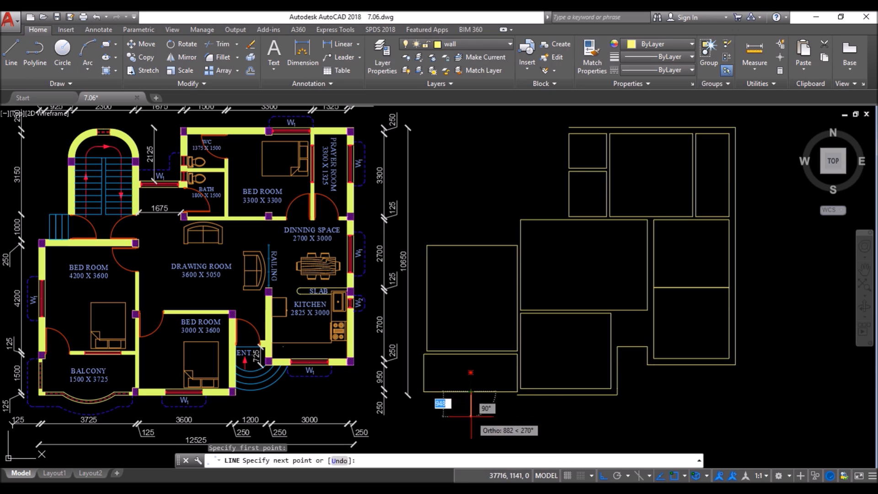
{"action": "type", "text": "3"}
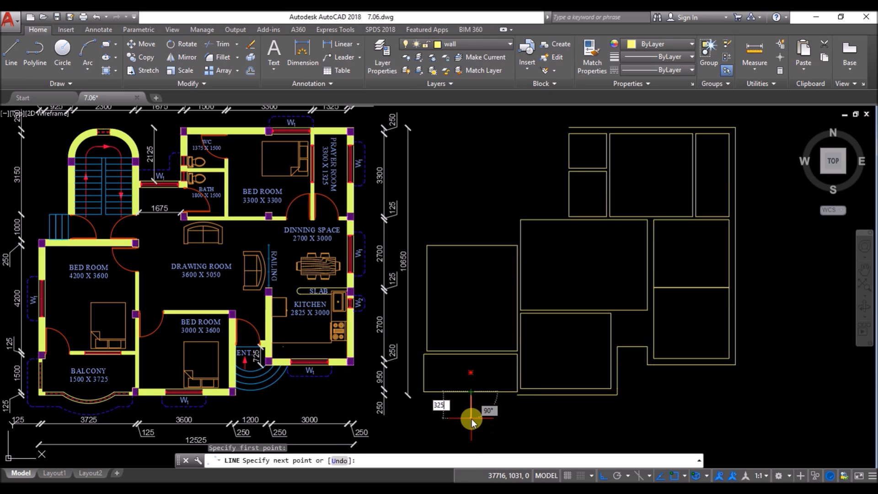
{"action": "type", "text": "25"}
{"action": "key", "text": "Return"}
{"action": "key", "text": "Return"}
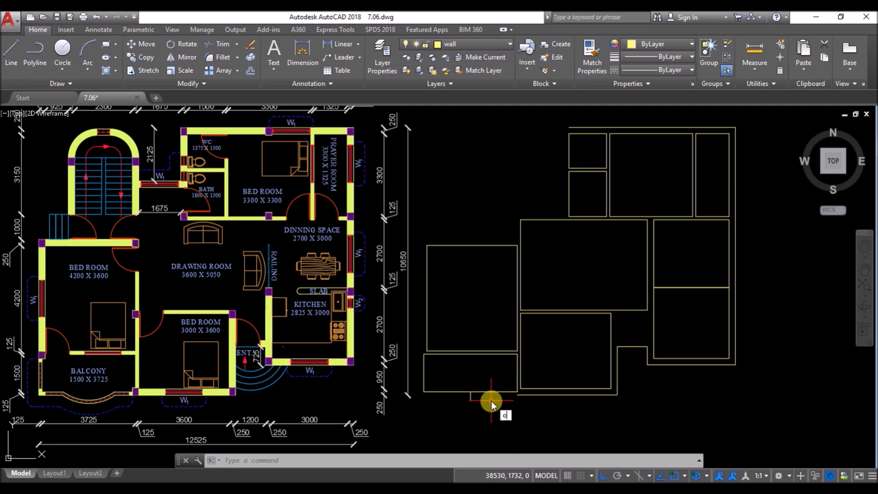
- Offset the vertical guide line below the balcony by 1000 to both its left and right sides
{"action": "key", "text": "Return"}
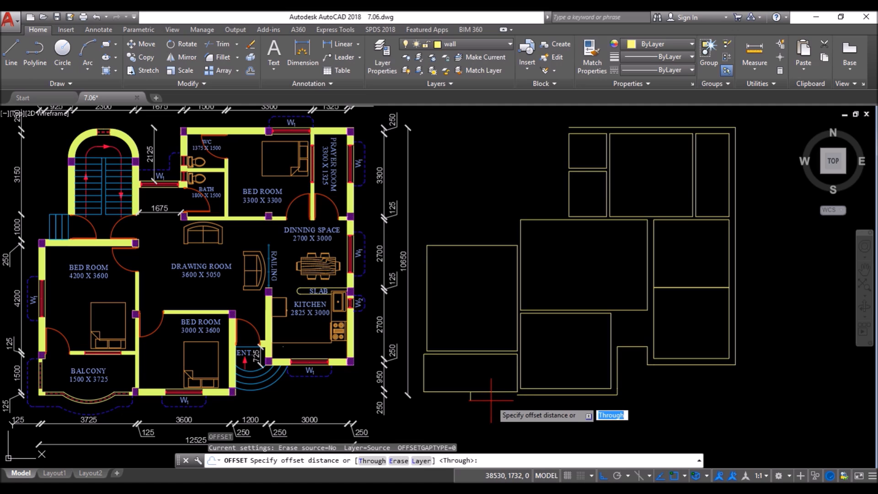
{"action": "type", "text": "1000"}
{"action": "key", "text": "Return"}
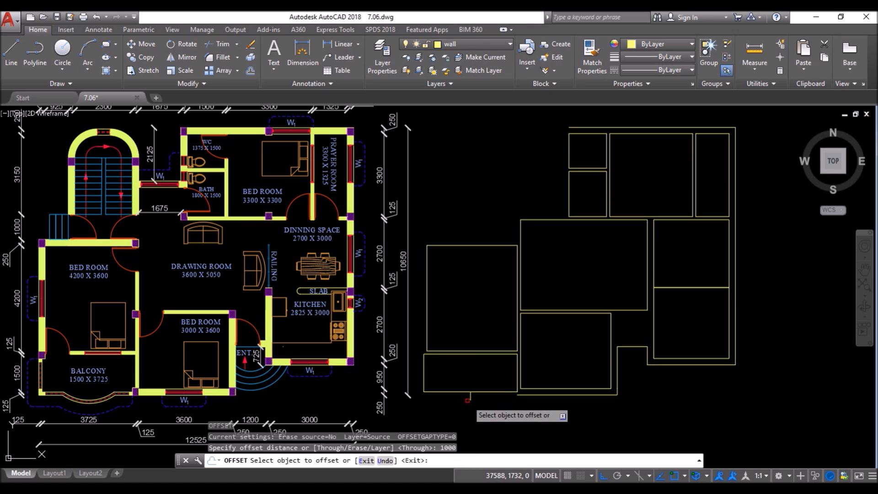
{"action": "left_click", "coordinate": [425, 403]}
{"action": "left_click", "coordinate": [426, 403]}
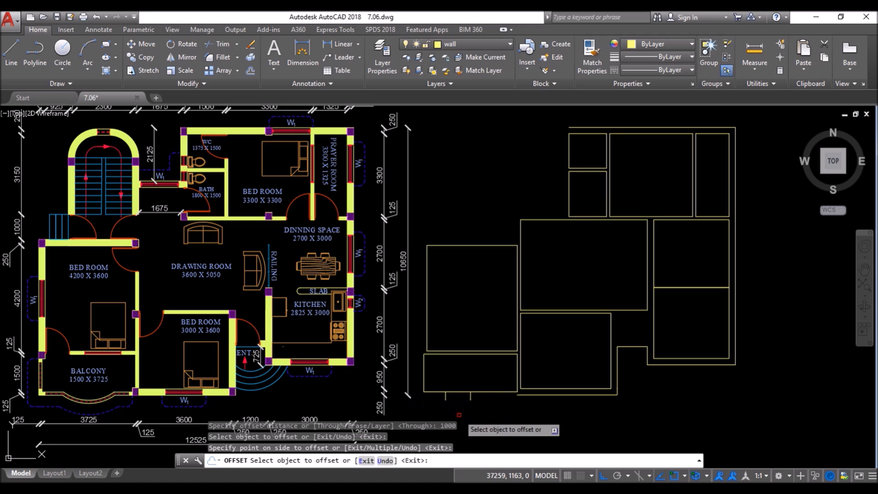
{"action": "left_click", "coordinate": [466, 392]}
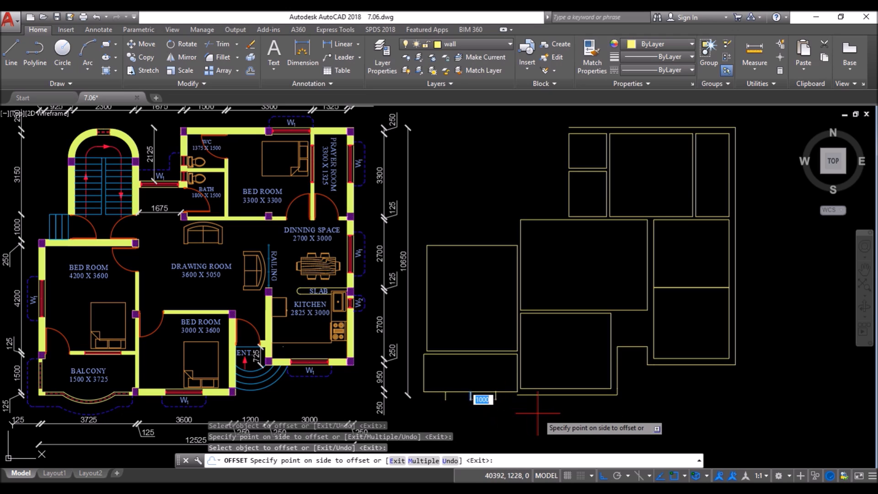
{"action": "left_click", "coordinate": [538, 413]}
{"action": "key", "text": "Return"}
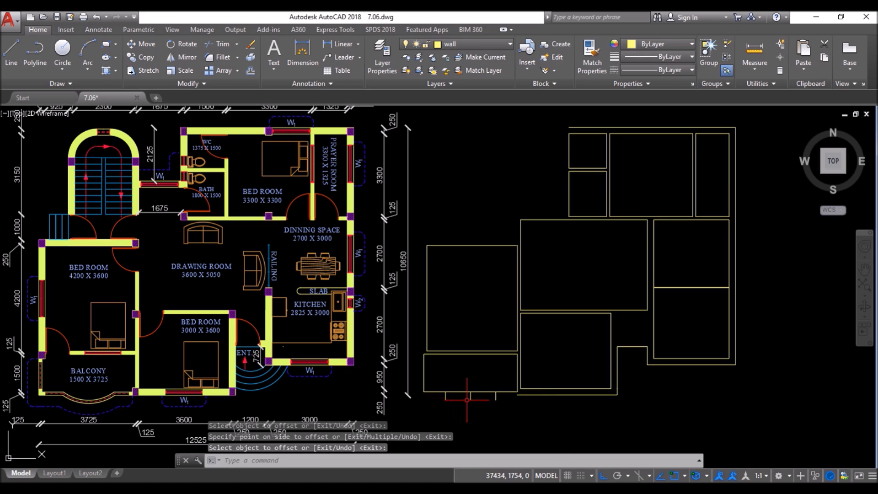
- Draw a 3-point arc from the right guide's top end through the middle guide's bottom end to the left guide's top end
{"action": "left_click", "coordinate": [87, 69]}
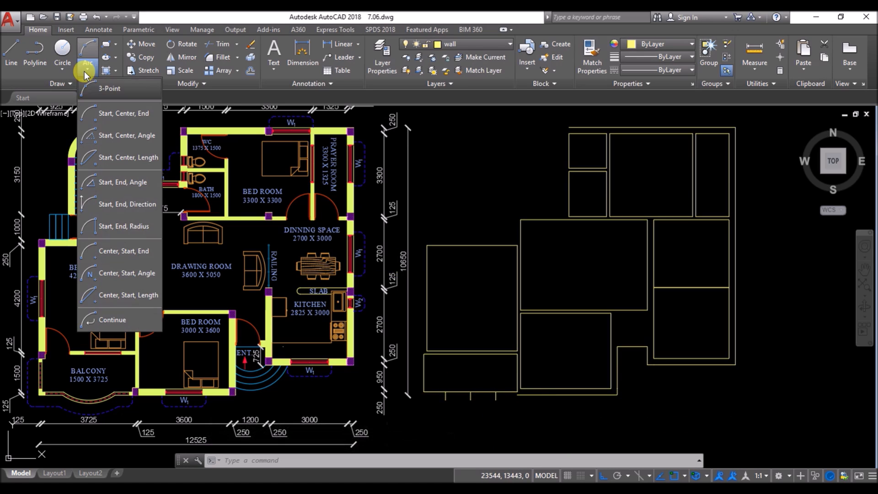
{"action": "left_click", "coordinate": [111, 89]}
{"action": "left_click", "coordinate": [497, 392]}
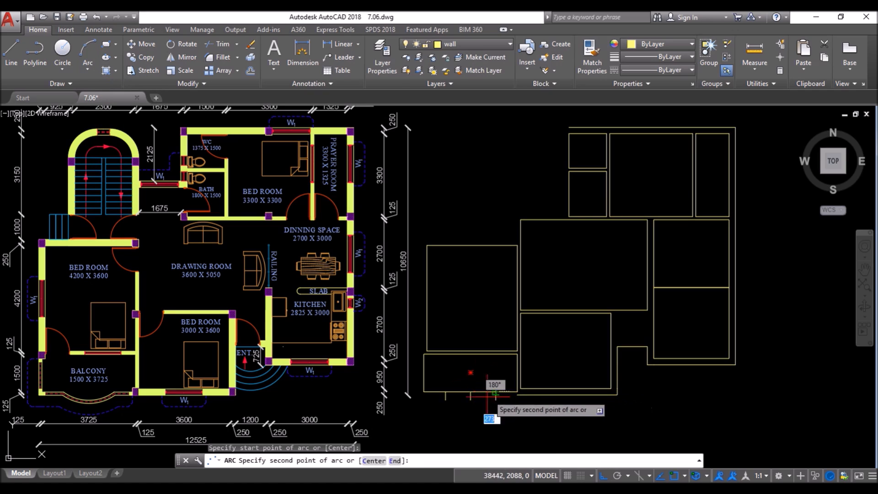
{"action": "left_click", "coordinate": [471, 400]}
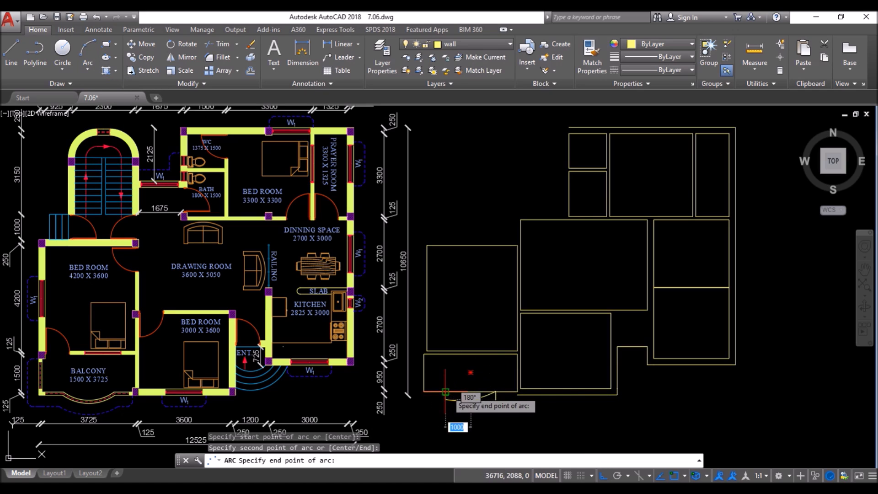
{"action": "left_click", "coordinate": [445, 392]}
- Erase the three vertical guide lines below the balcony
{"action": "left_click", "coordinate": [439, 378]}
{"action": "left_click", "coordinate": [498, 434]}
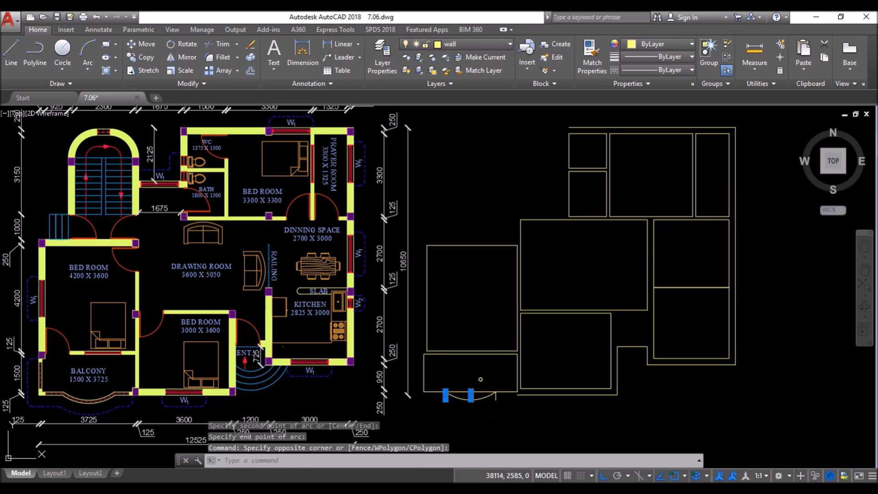
{"action": "key", "text": "Delete"}
- Trim the balcony rectangle's lower edge between the two ends of the arc
{"action": "scroll", "coordinate": [493, 413], "scroll_direction": "up", "scroll_amount": 2}
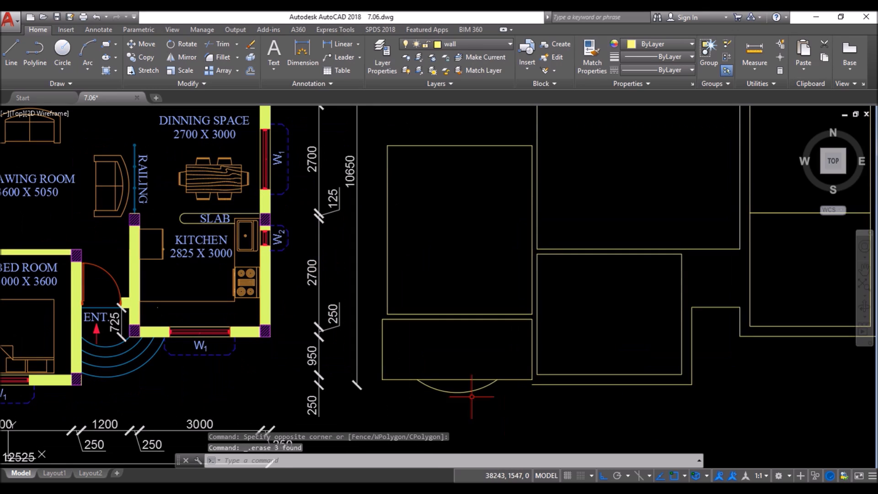
{"action": "type", "text": "TR"}
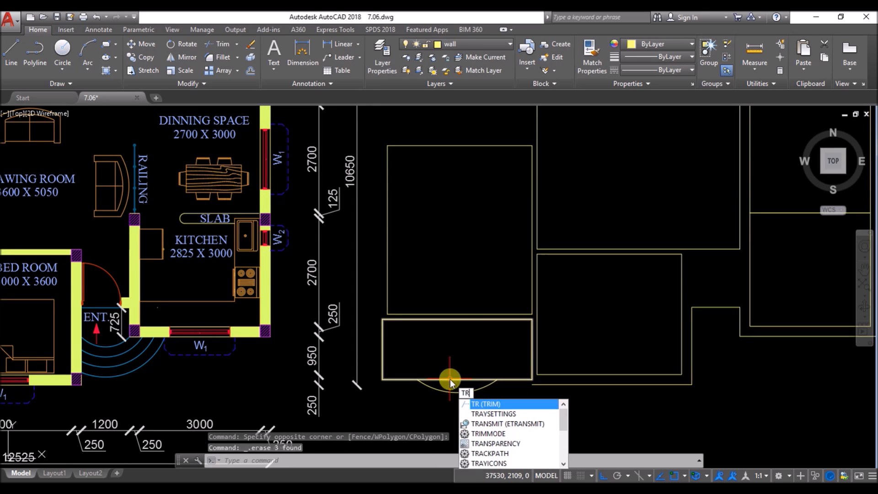
{"action": "key", "text": "Return"}
{"action": "key", "text": "Return"}
{"action": "left_click", "coordinate": [458, 370]}
{"action": "left_click", "coordinate": [449, 382]}
{"action": "key", "text": "Return"}
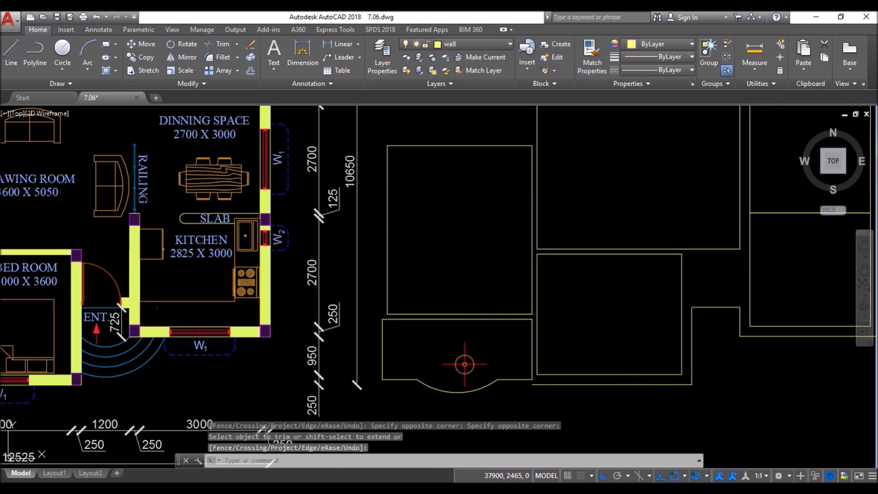
- Explode the balcony outline and join its left side, both lower edge segments and the arc into one polyline
{"action": "left_click", "coordinate": [509, 376]}
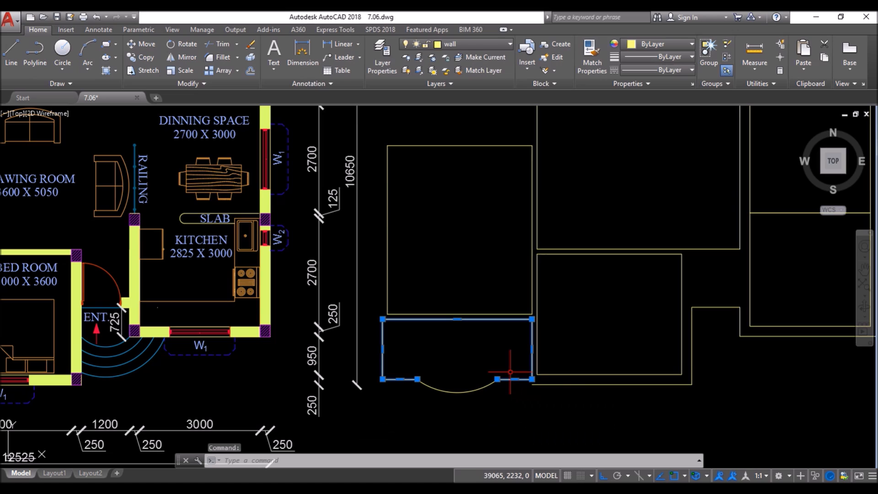
{"action": "type", "text": "x"}
{"action": "key", "text": "Return"}
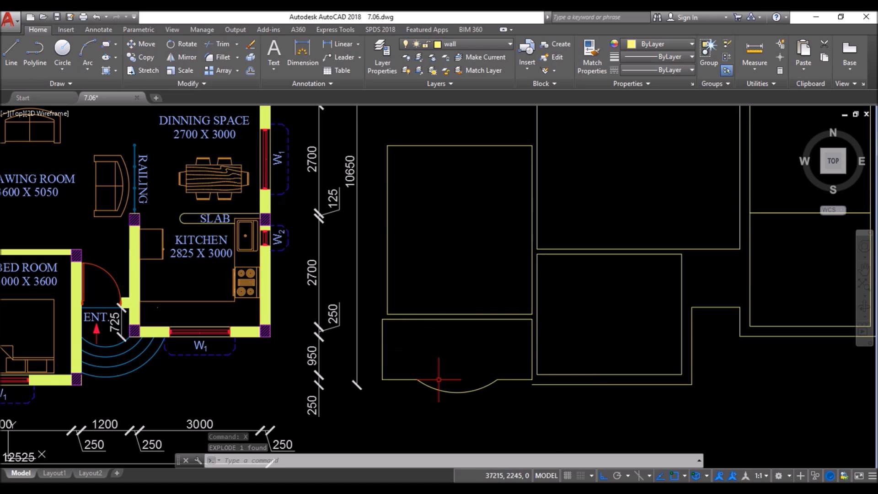
{"action": "left_click", "coordinate": [516, 362]}
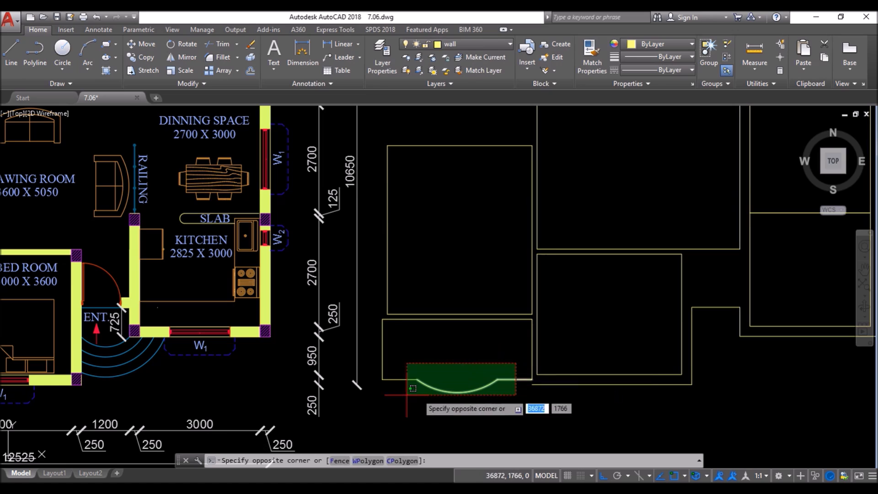
{"action": "left_click", "coordinate": [379, 403]}
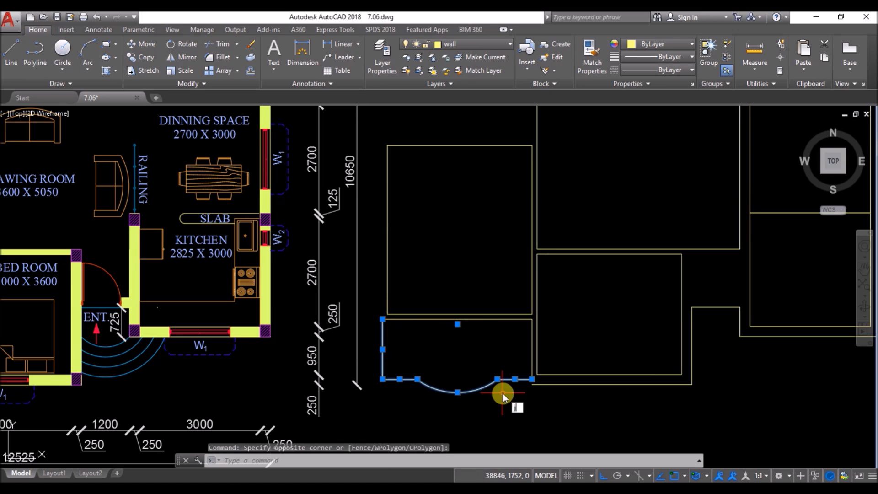
{"action": "type", "text": "j"}
{"action": "key", "text": "Return"}
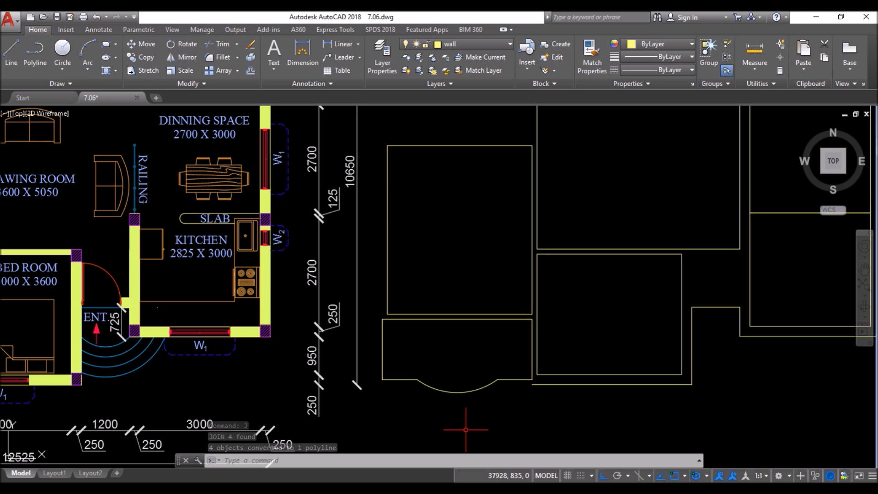
- Offset the joined balcony polyline outward by 125
{"action": "type", "text": "o"}
{"action": "key", "text": "Return"}
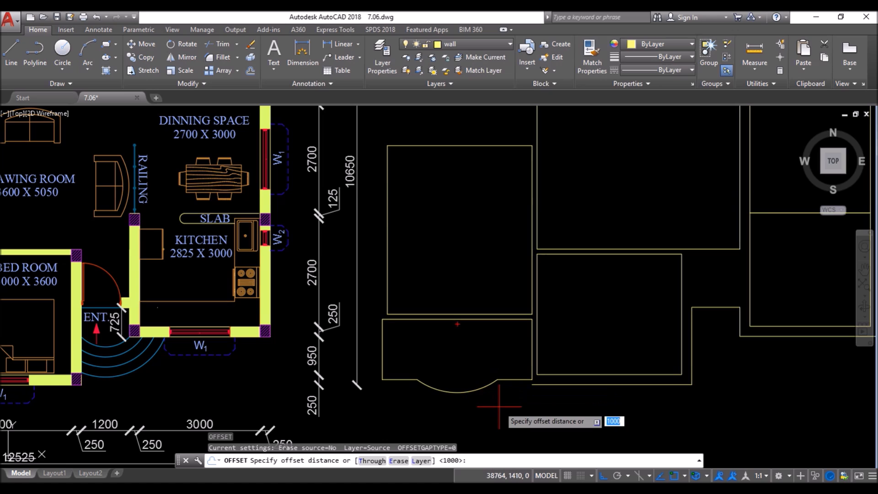
{"action": "type", "text": "125"}
{"action": "key", "text": "Return"}
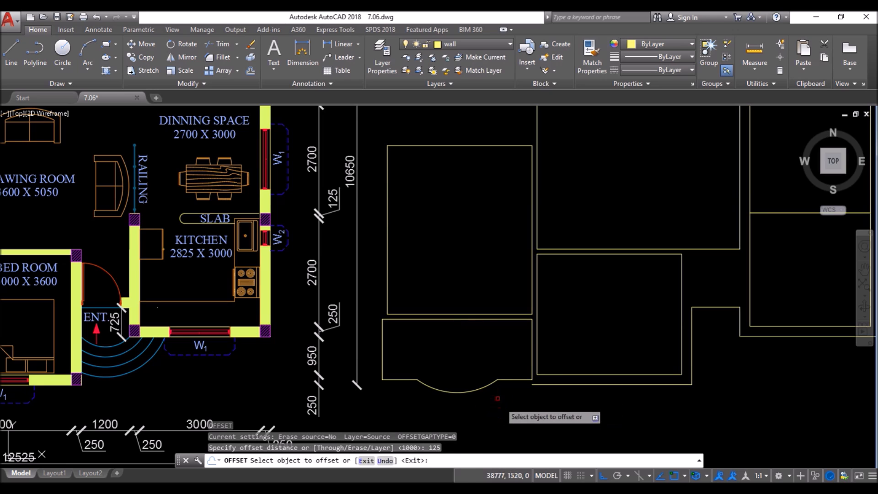
{"action": "left_click", "coordinate": [481, 388]}
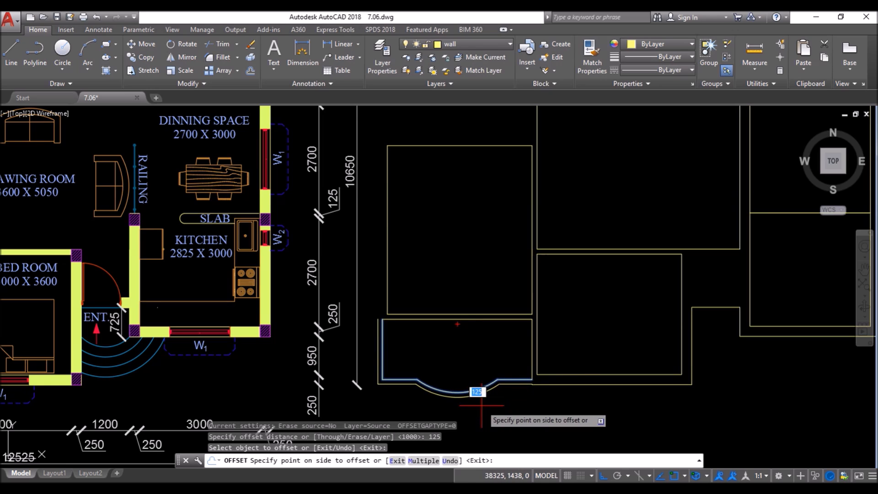
{"action": "left_click", "coordinate": [481, 405]}
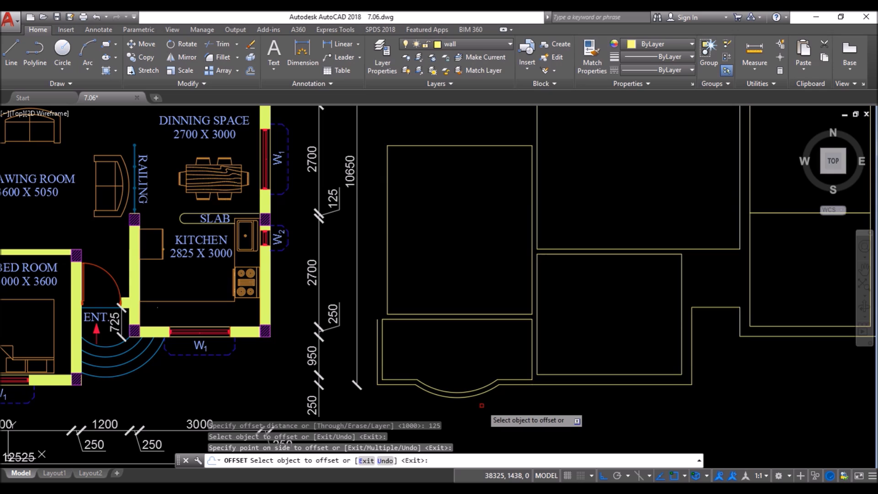
{"action": "key", "text": "Return"}
- Draw the outer wall line from the balcony offset's upper-left end to the left bedroom's top level, 250 further up, and right to the drawing room
{"action": "scroll", "coordinate": [481, 406], "scroll_direction": "down", "scroll_amount": 2}
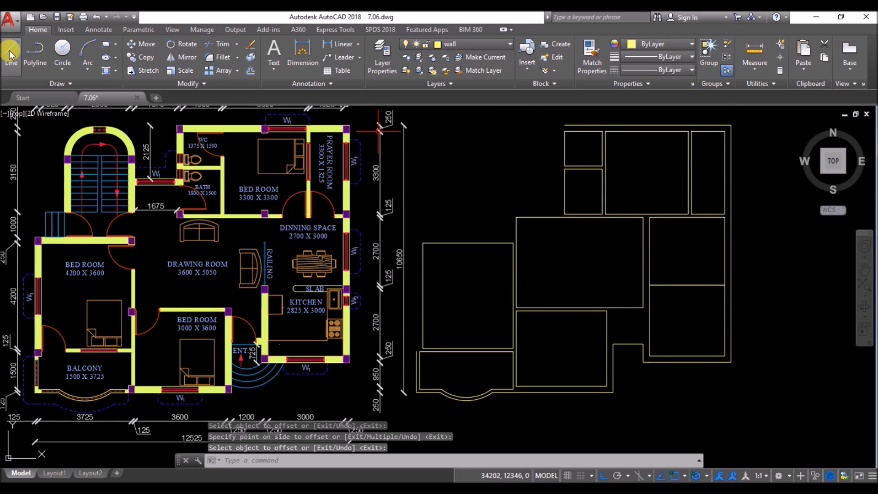
{"action": "type", "text": "l"}
{"action": "key", "text": "Return"}
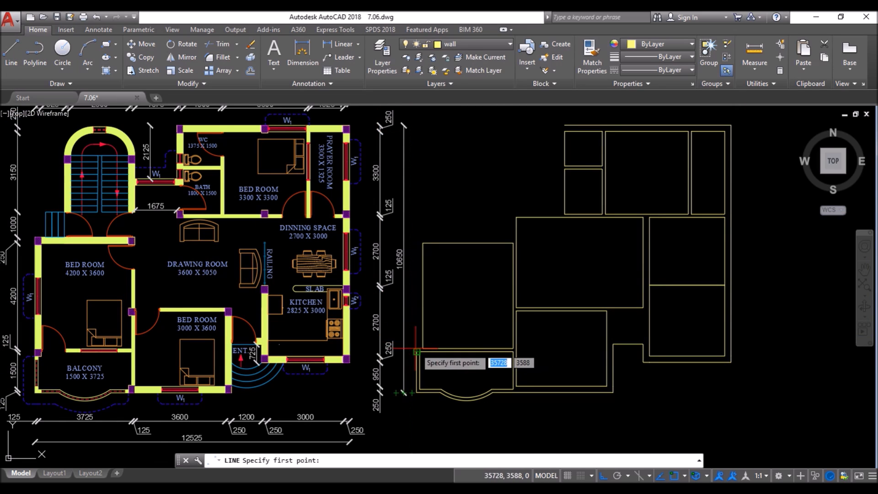
{"action": "left_click", "coordinate": [417, 351]}
{"action": "scroll", "coordinate": [416, 243], "scroll_direction": "up", "scroll_amount": 3}
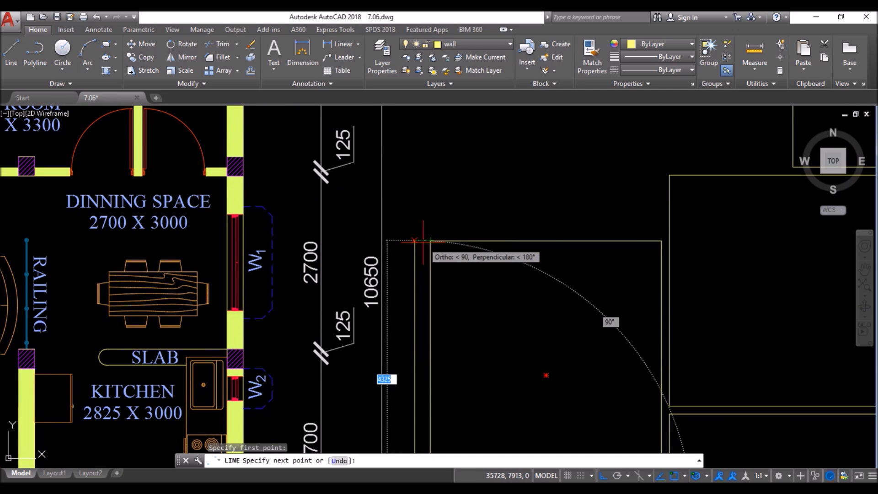
{"action": "left_click", "coordinate": [417, 244]}
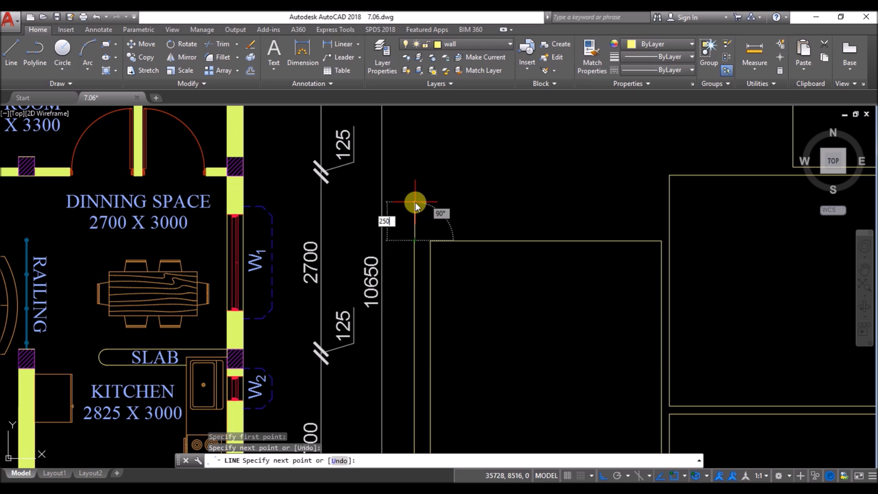
{"action": "key", "text": "Return"}
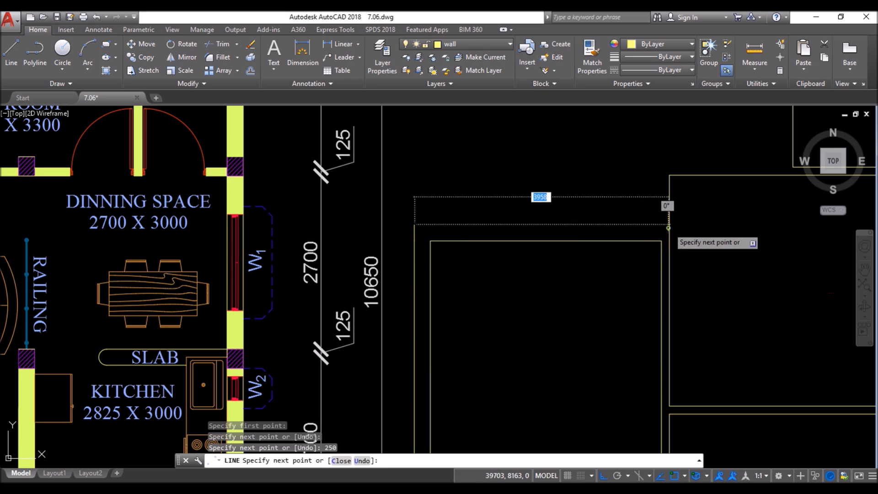
{"action": "left_click", "coordinate": [668, 226]}
{"action": "key", "text": "Return"}
{"action": "scroll", "coordinate": [520, 232], "scroll_direction": "down", "scroll_amount": 6}
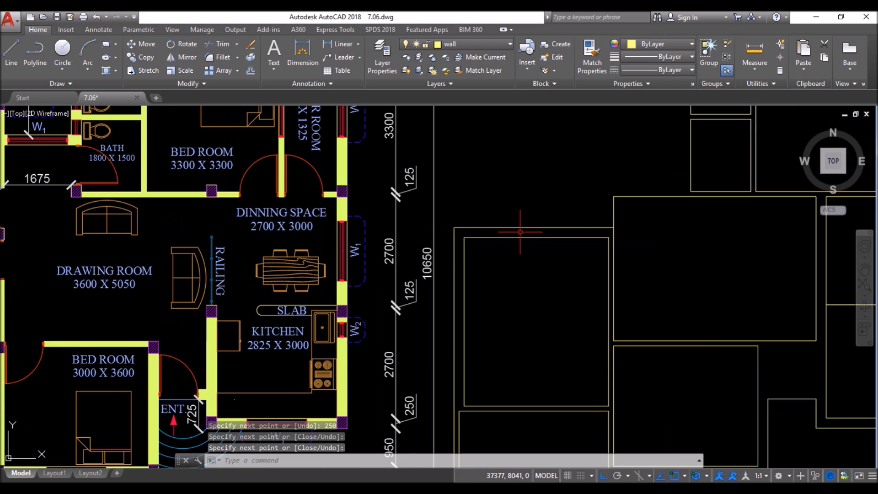
- Offset the short horizontal wall line of the entrance recess upward by 250
{"action": "middle_click_drag", "start_coordinate": [624, 324], "coordinate": [573, 333]}
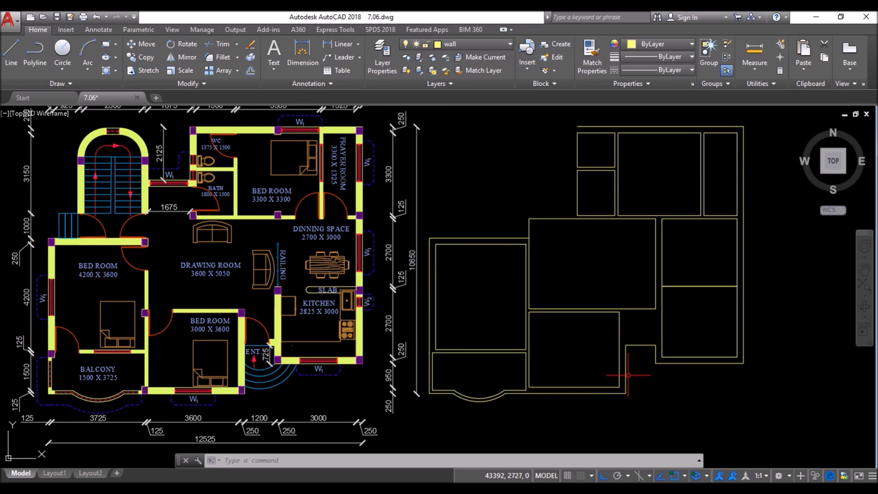
{"action": "middle_click_drag", "start_coordinate": [635, 339], "coordinate": [612, 350]}
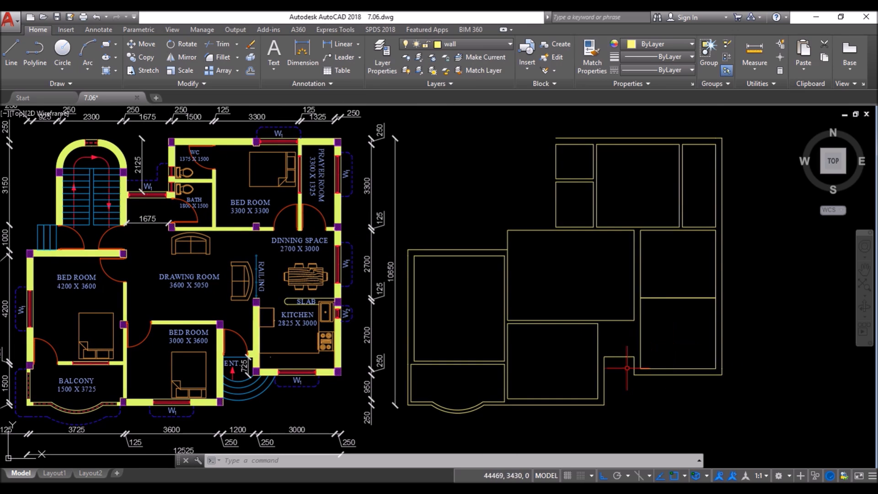
{"action": "scroll", "coordinate": [629, 368], "scroll_direction": "up", "scroll_amount": 2}
{"action": "type", "text": "o"}
{"action": "key", "text": "Return"}
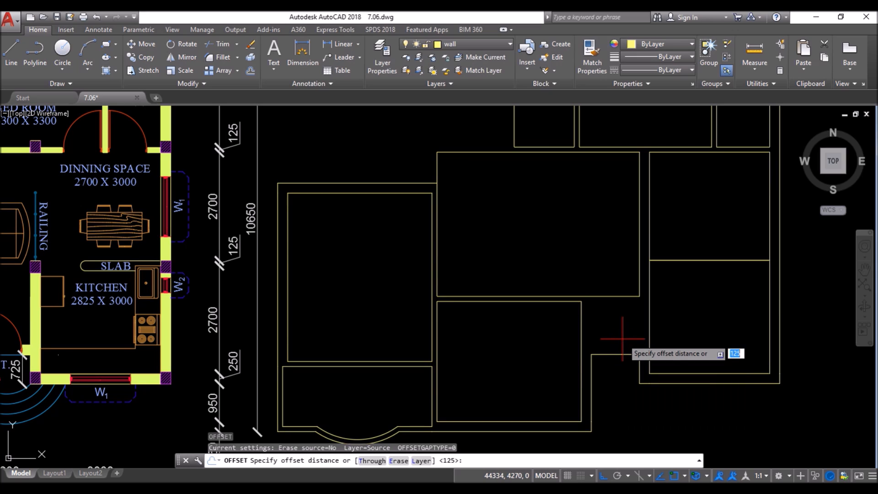
{"action": "type", "text": "25"}
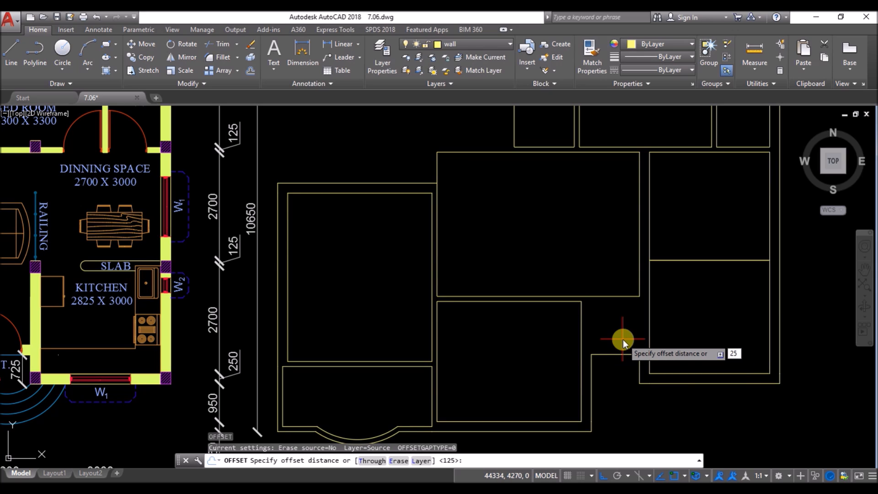
{"action": "key", "text": "Return"}
{"action": "left_click", "coordinate": [613, 354]}
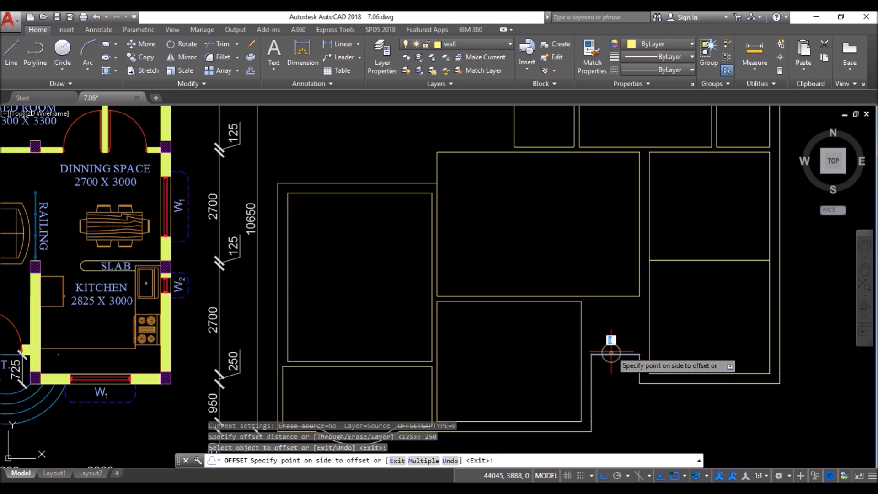
{"action": "left_click", "coordinate": [612, 321]}
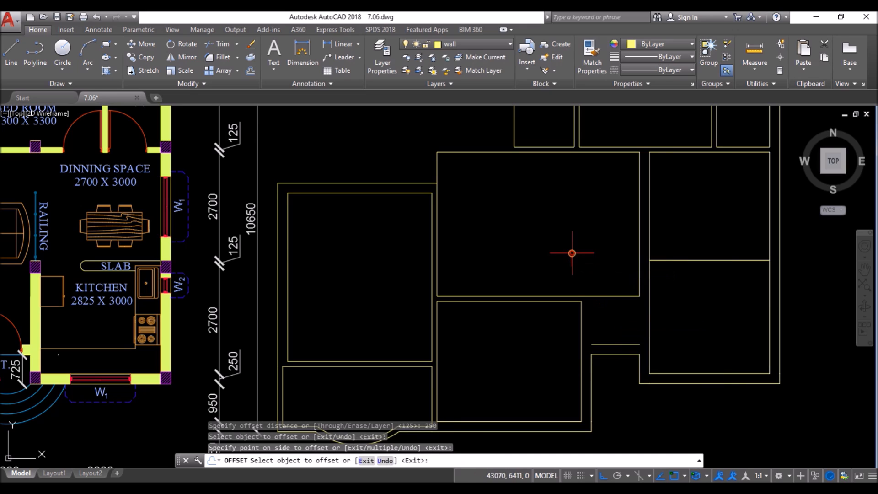
{"action": "key", "text": "Return"}
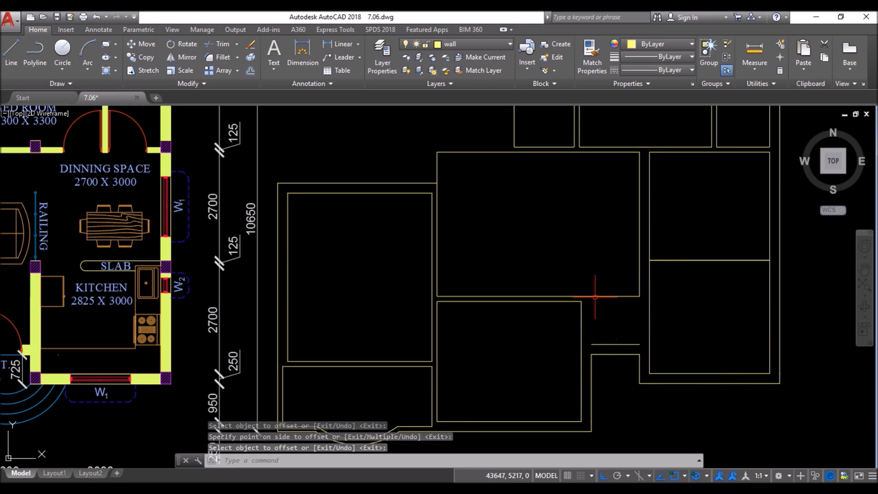
- Draw vertical lines from both ends of the offset entrance line up to the level of the drawing room's lower edge
{"action": "left_click", "coordinate": [13, 51]}
{"action": "left_click", "coordinate": [592, 344]}
{"action": "left_click", "coordinate": [591, 297]}
{"action": "key", "text": "Return"}
{"action": "key", "text": "Return"}
{"action": "left_click", "coordinate": [639, 344]}
{"action": "left_click", "coordinate": [639, 298]}
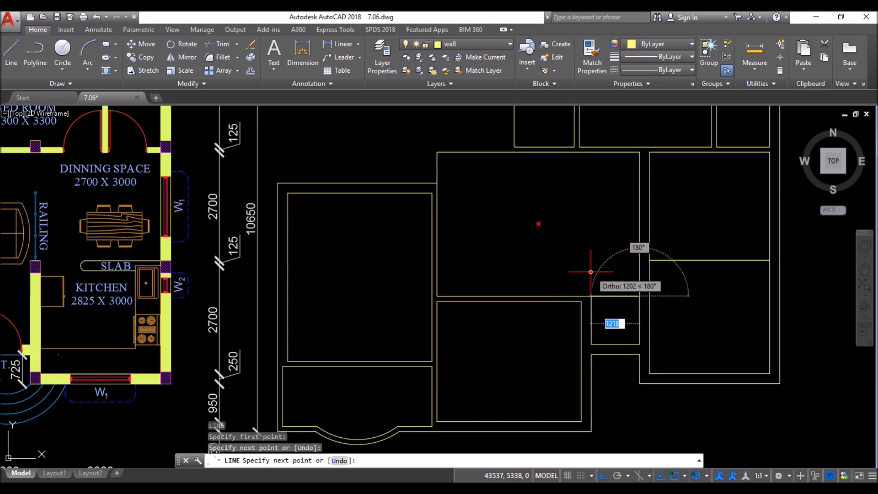
{"action": "key", "text": "Return"}
- Trim the drawing room's lower edge between the two vertical entrance lines to open the passage
{"action": "type", "text": "tr"}
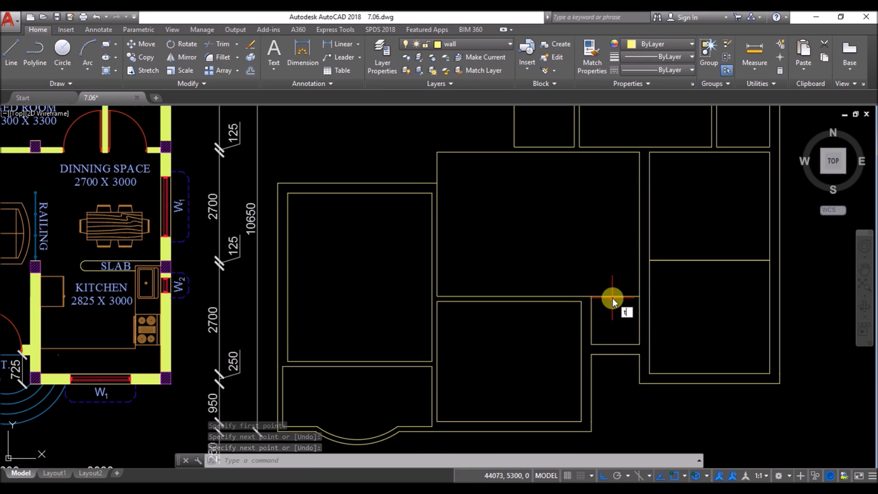
{"action": "key", "text": "Return"}
{"action": "key", "text": "Return"}
{"action": "left_click", "coordinate": [621, 291]}
{"action": "left_click", "coordinate": [615, 316]}
{"action": "key", "text": "Return"}
{"action": "scroll", "coordinate": [557, 363], "scroll_direction": "down", "scroll_amount": 2}
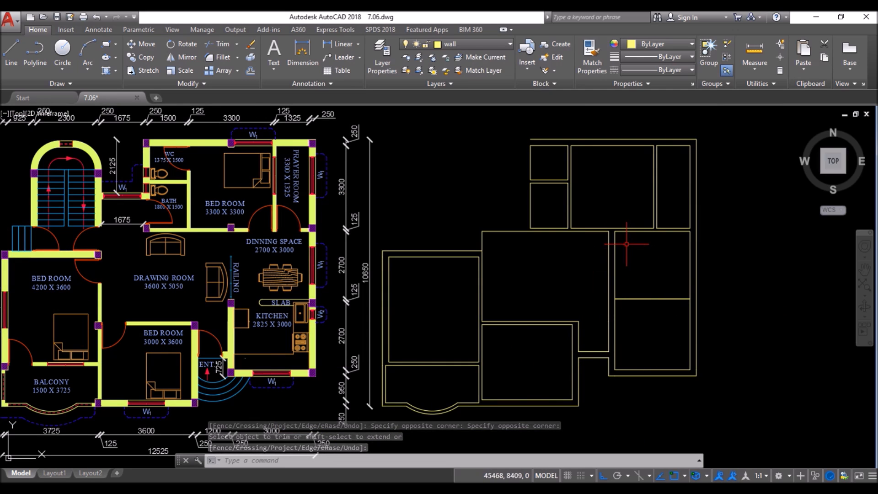
- Draw a line across the wall gap joining the top corners of the drawing room and dining space
{"action": "type", "text": "line"}
{"action": "scroll", "coordinate": [614, 227], "scroll_direction": "up", "scroll_amount": 4}
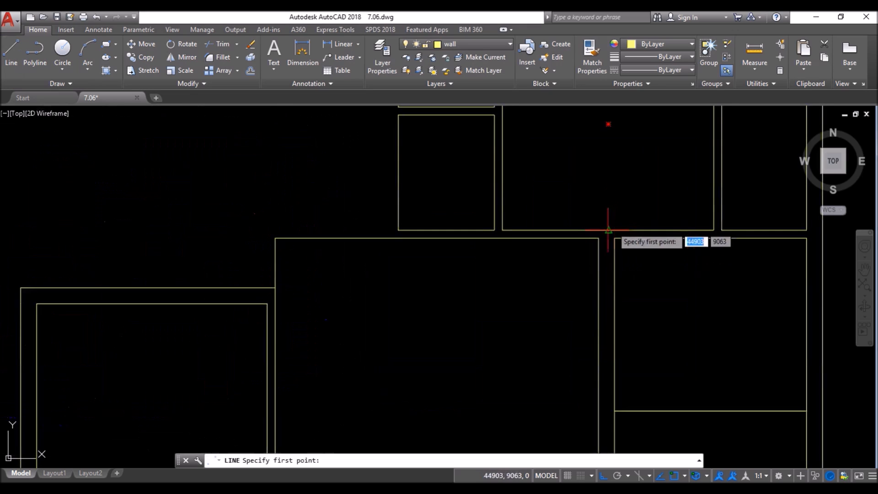
{"action": "left_click", "coordinate": [600, 239]}
{"action": "left_click", "coordinate": [615, 239]}
{"action": "key", "text": "Return"}
- Draw a line across the wall gap from the dining–kitchen dividing line's left end to the drawing room's right edge
{"action": "scroll", "coordinate": [652, 288], "scroll_direction": "down", "scroll_amount": 2}
{"action": "scroll", "coordinate": [653, 288], "scroll_direction": "up", "scroll_amount": 2}
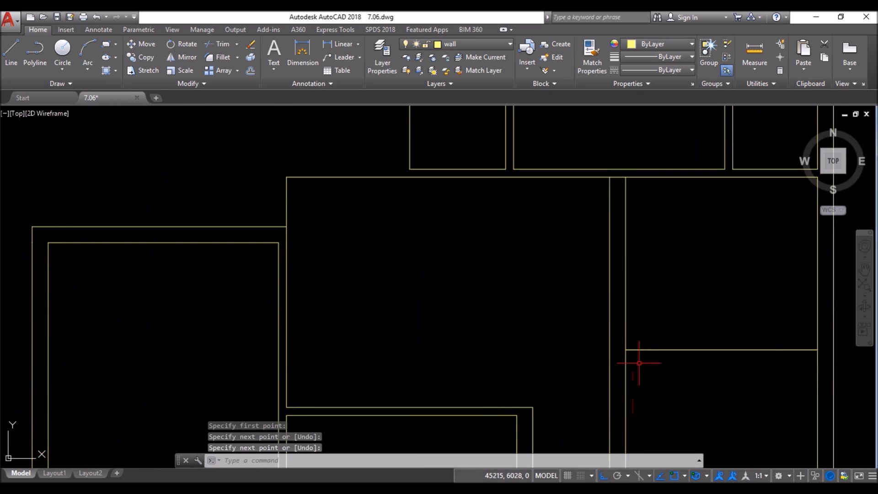
{"action": "key", "text": "Return"}
{"action": "left_click", "coordinate": [625, 350]}
{"action": "left_click", "coordinate": [610, 350]}
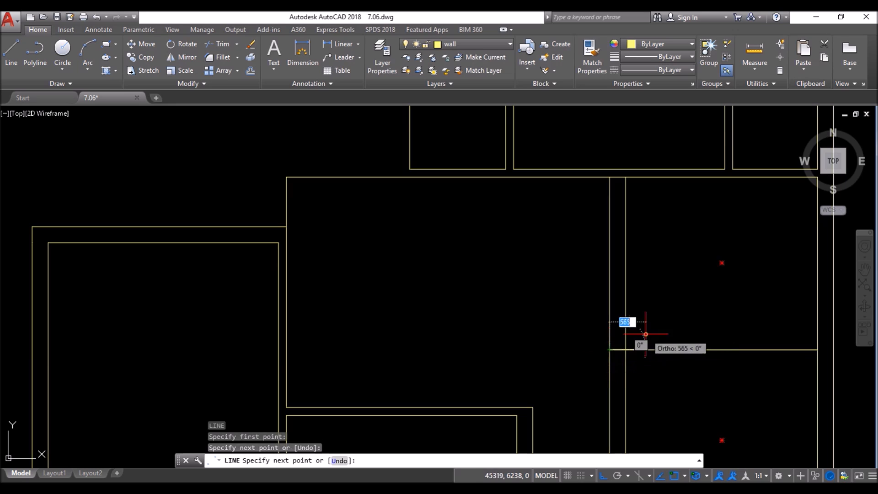
{"action": "key", "text": "Return"}
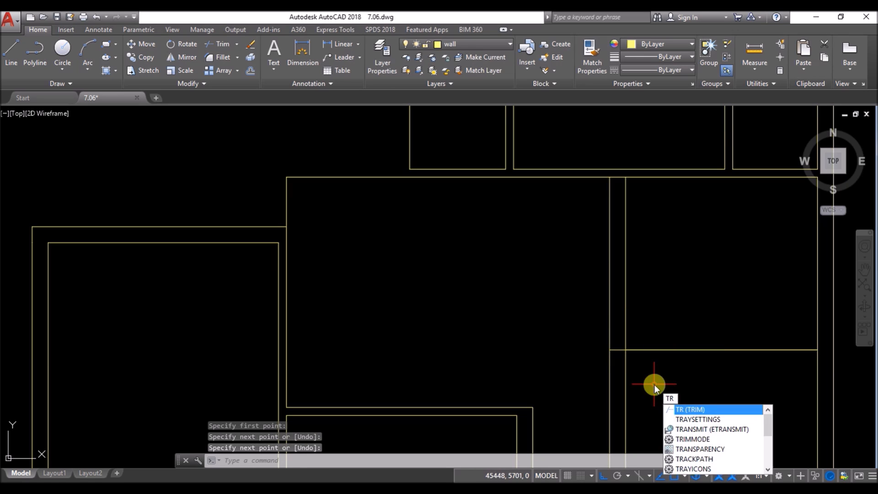
- Trim the wall lines between the drawing room and dining space, plus the dividing line between dining space and kitchen
{"action": "key", "text": "Return"}
{"action": "key", "text": "Return"}
{"action": "left_click", "coordinate": [721, 257]}
{"action": "left_click", "coordinate": [676, 400]}
{"action": "left_click", "coordinate": [686, 250]}
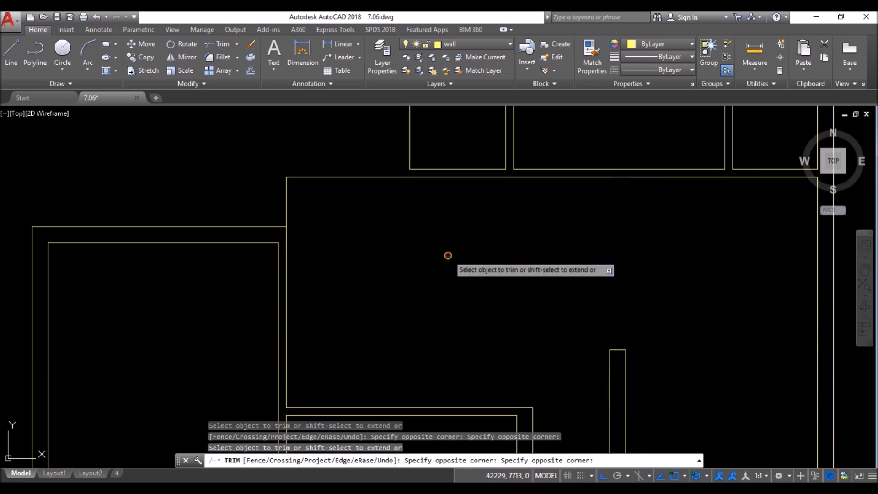
{"action": "left_click", "coordinate": [448, 254]}
{"action": "key", "text": "Return"}
{"action": "scroll", "coordinate": [483, 272], "scroll_direction": "down", "scroll_amount": 2}
{"action": "mouse_move", "coordinate": [484, 272]}
{"action": "middle_mouse_down"}
{"action": "mouse_move", "coordinate": [591, 291]}
{"action": "mouse_move", "coordinate": [594, 306]}
{"action": "middle_mouse_up"}
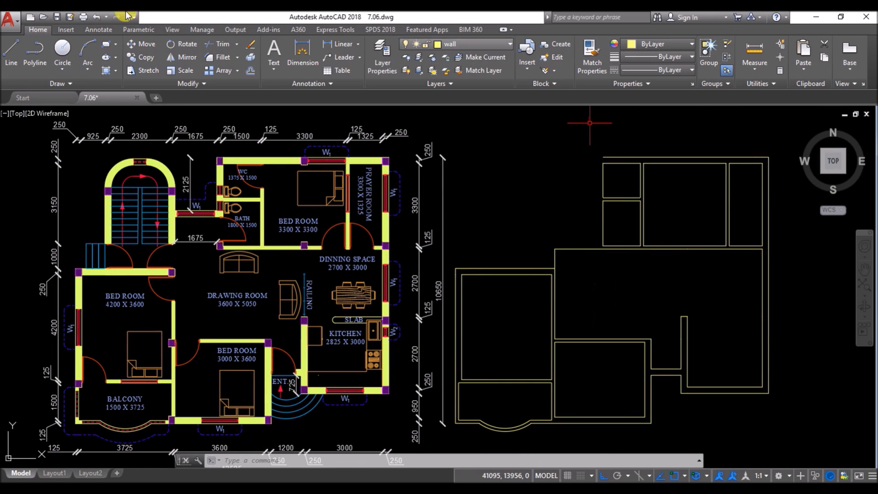
- Draw connected lines from the top wall's open left end: 250 left, 2125 down and 1675 left
{"action": "left_click", "coordinate": [16, 52]}
{"action": "left_click", "coordinate": [601, 156]}
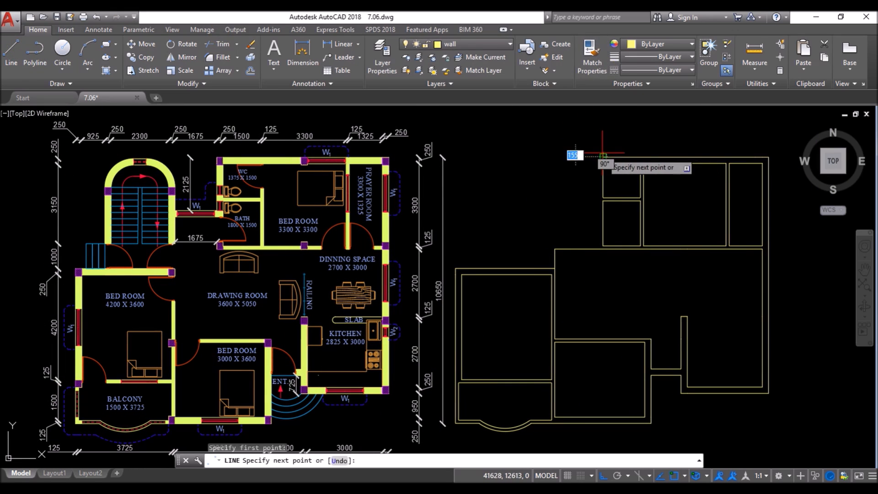
{"action": "type", "text": "250"}
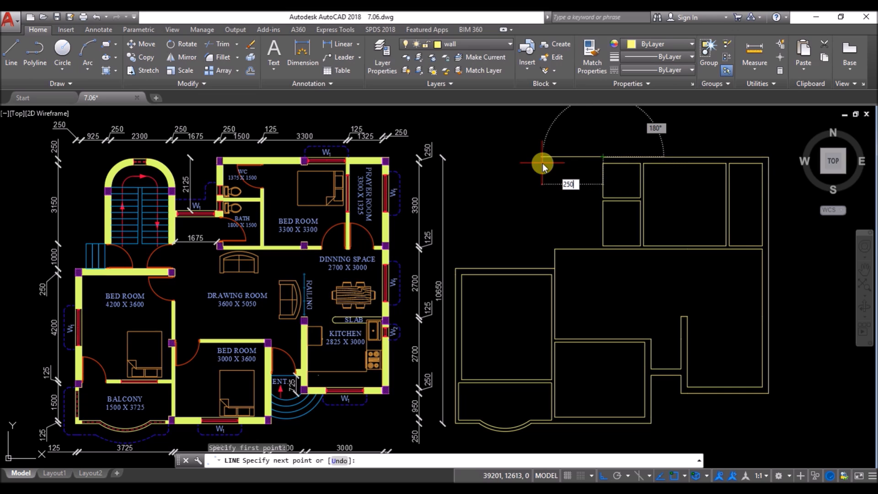
{"action": "key", "text": "Return"}
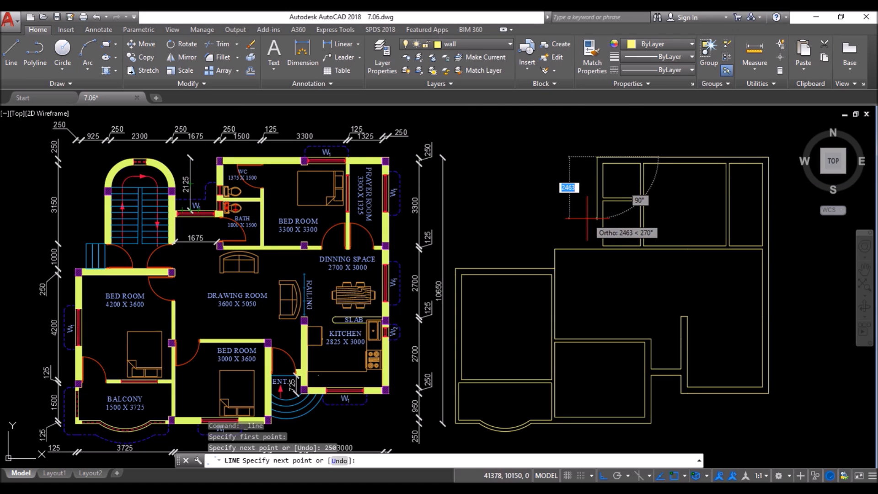
{"action": "type", "text": "21"}
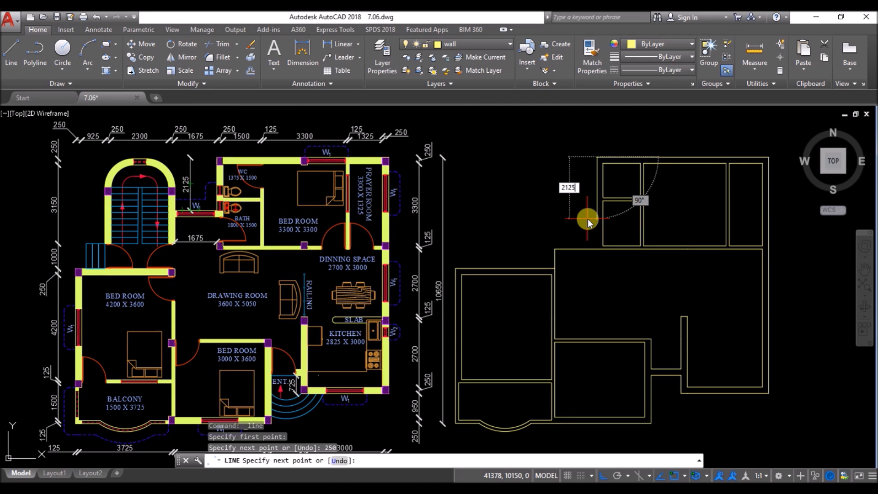
{"action": "type", "text": "25"}
{"action": "key", "text": "Return"}
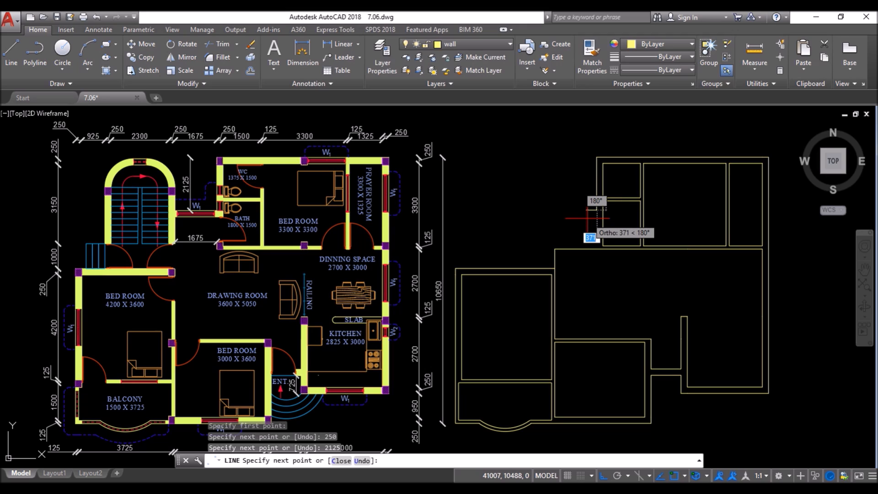
{"action": "type", "text": "1675"}
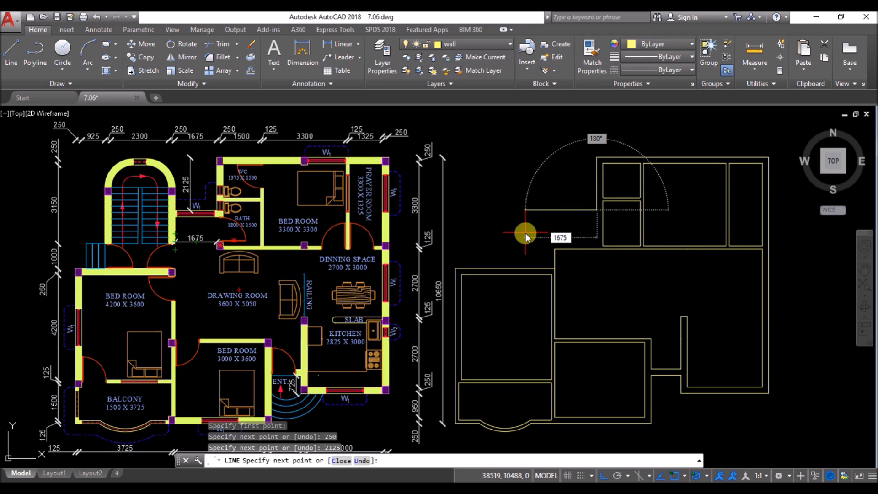
{"action": "key", "text": "Return"}
{"action": "key", "text": "Return"}
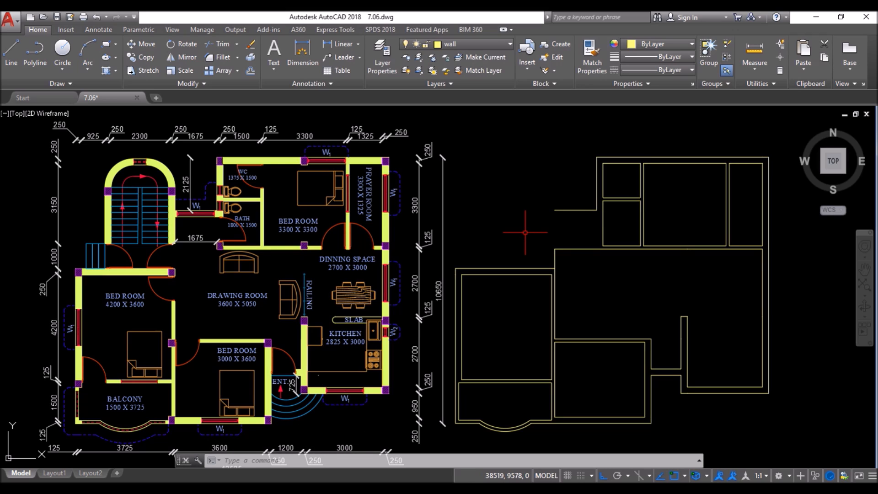
- Offset the 1675 passage wall line downward by 250
{"action": "type", "text": "o"}
{"action": "key", "text": "Return"}
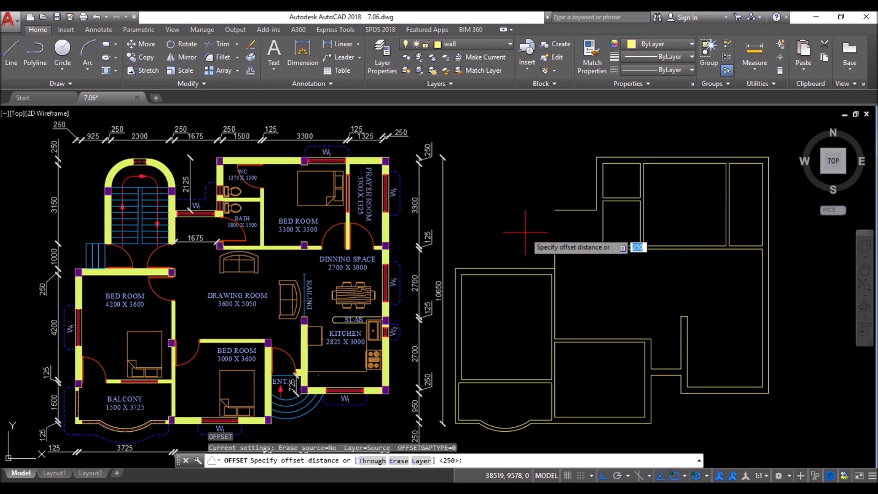
{"action": "key", "text": "Return"}
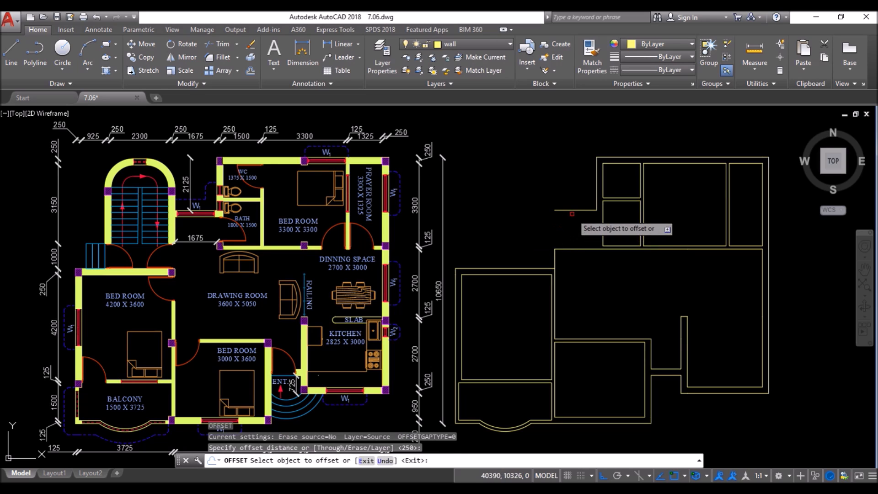
{"action": "left_click", "coordinate": [582, 210]}
{"action": "left_click", "coordinate": [578, 224]}
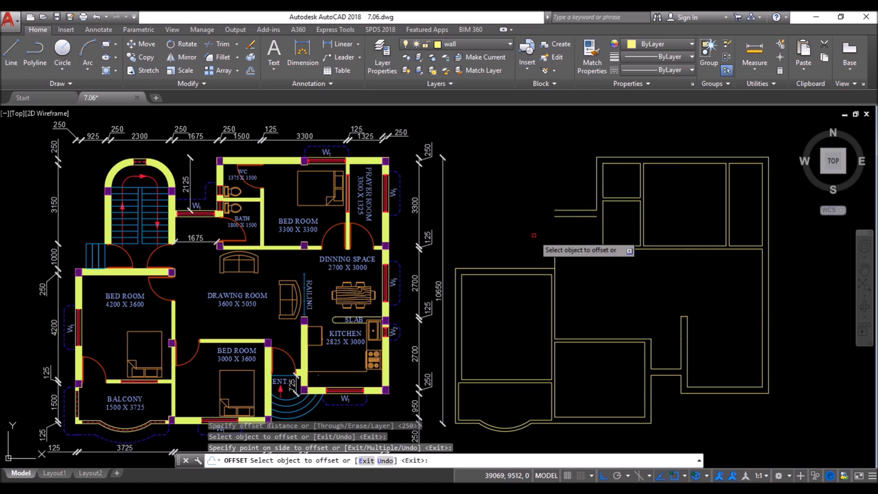
{"action": "key", "text": "Return"}
- Draw a vertical line from the offset line's right end down to the drawing room's top edge
{"action": "type", "text": "l"}
{"action": "key", "text": "Return"}
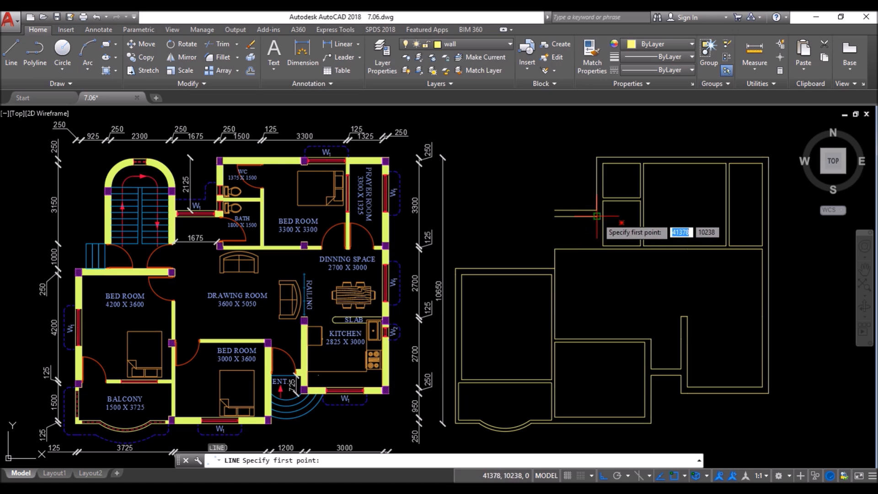
{"action": "left_click", "coordinate": [596, 216]}
{"action": "left_click", "coordinate": [595, 249]}
{"action": "key", "text": "Return"}
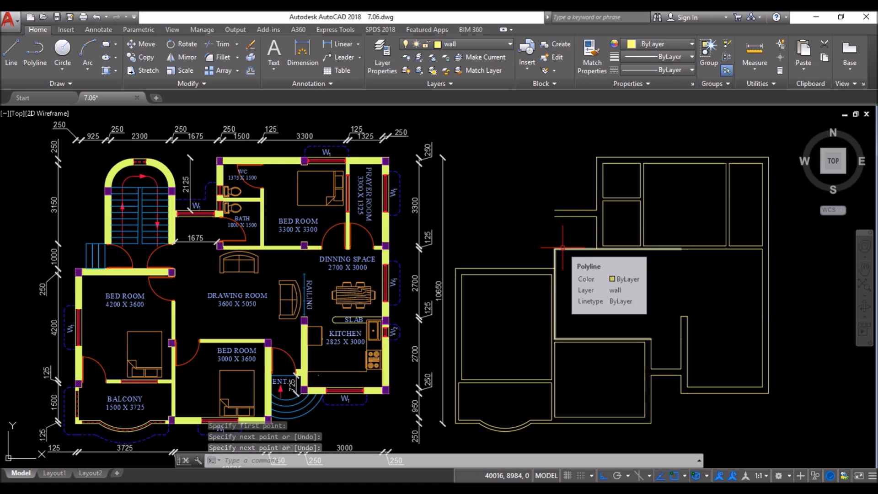
- Trim away the drawing room outline's top-left corner between the new vertical line and the left bedroom's top wall
{"action": "type", "text": "tr"}
{"action": "key", "text": "Return"}
{"action": "key", "text": "Return"}
{"action": "left_click", "coordinate": [577, 240]}
{"action": "left_click", "coordinate": [550, 253]}
{"action": "key", "text": "Return"}
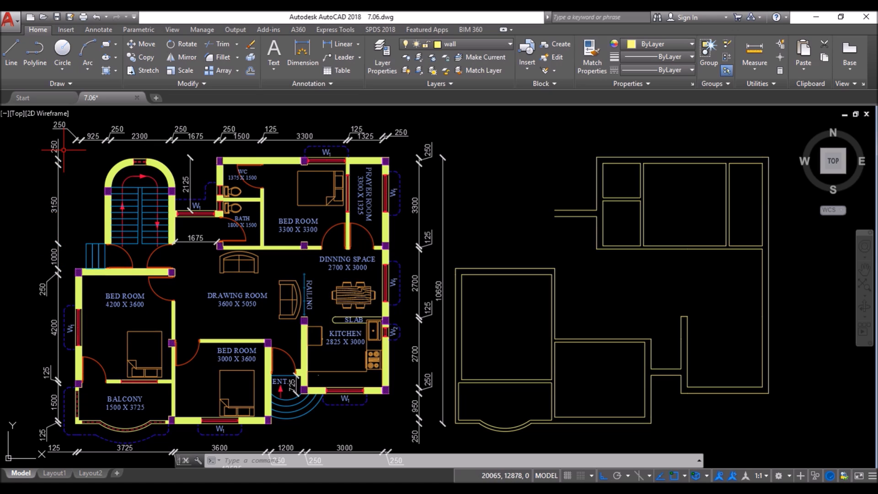
- Draw a 2800 by 4400 staircase rectangle extending up and left from the left bedroom's top-right outer corner
{"action": "left_click", "coordinate": [106, 44]}
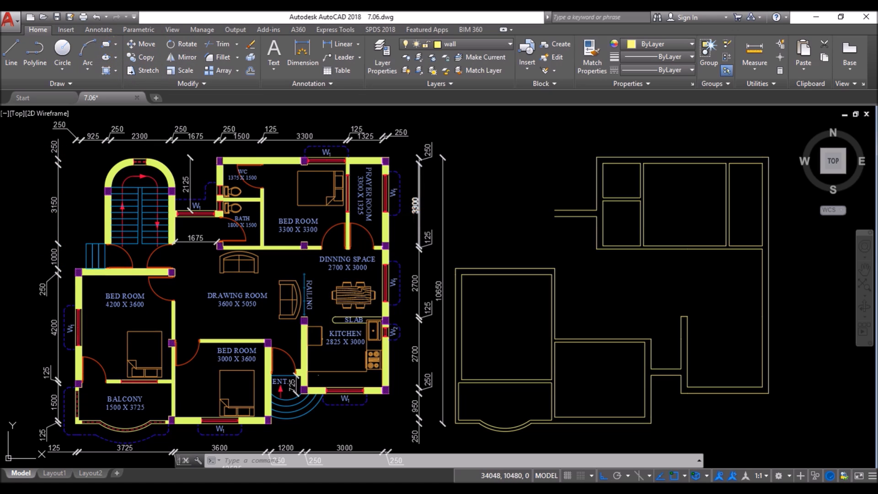
{"action": "left_click", "coordinate": [556, 268]}
{"action": "left_click", "coordinate": [414, 460]}
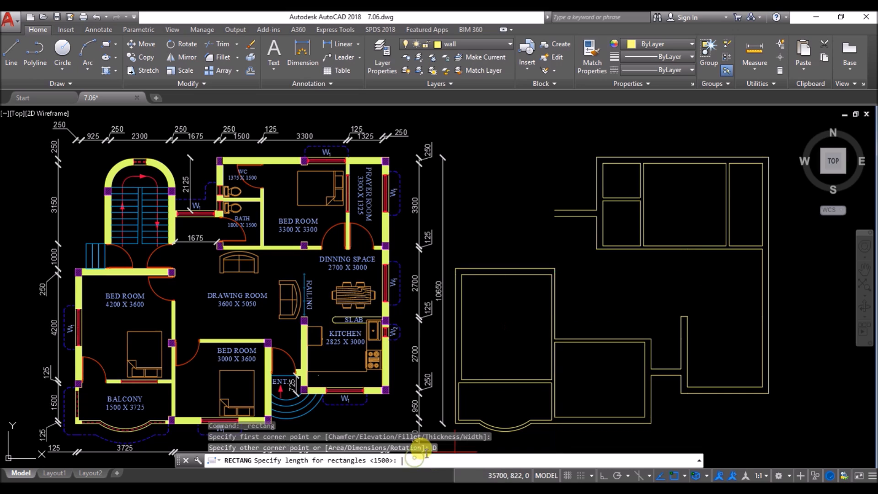
{"action": "type", "text": "2800"}
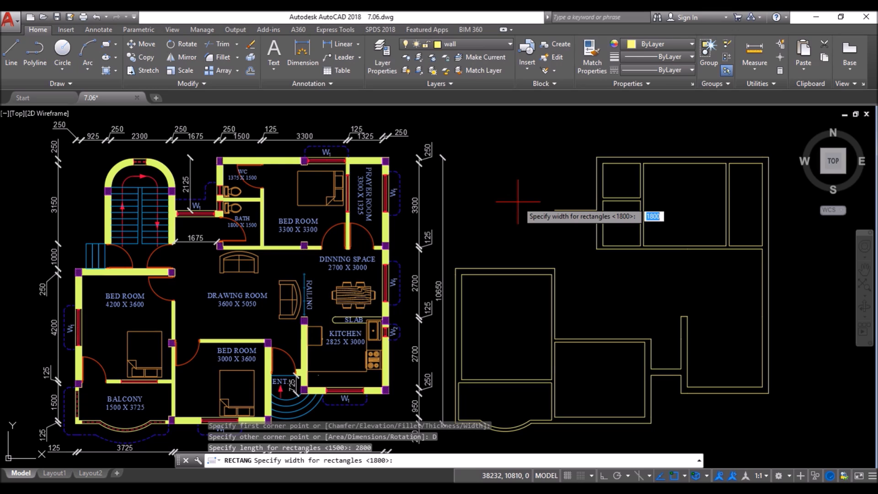
{"action": "type", "text": "4400"}
{"action": "key", "text": "Return"}
{"action": "left_click", "coordinate": [507, 201]}
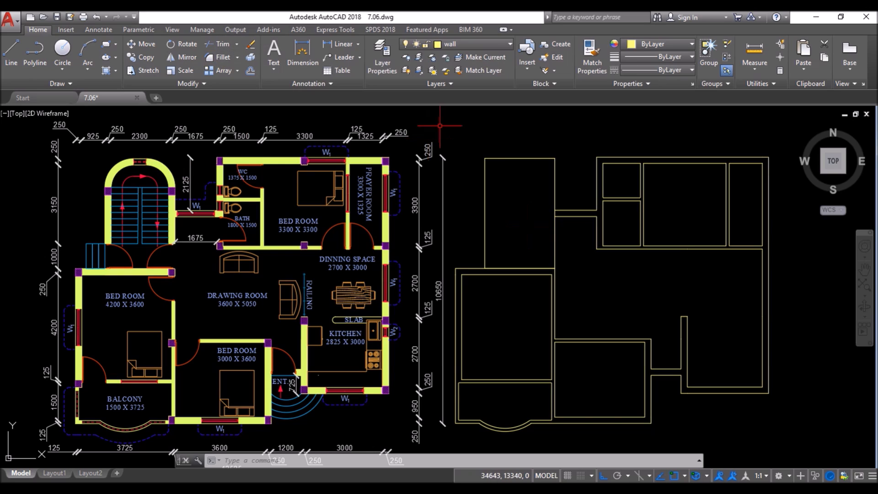
- Fillet both top corners of the staircase rectangle with a radius of 1150
{"action": "type", "text": "f"}
{"action": "key", "text": "Return"}
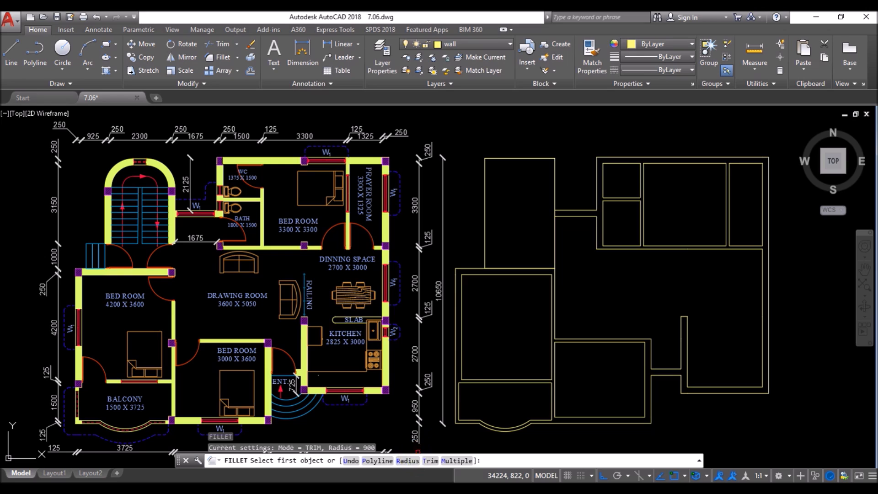
{"action": "left_click", "coordinate": [391, 461]}
{"action": "type", "text": "1150"}
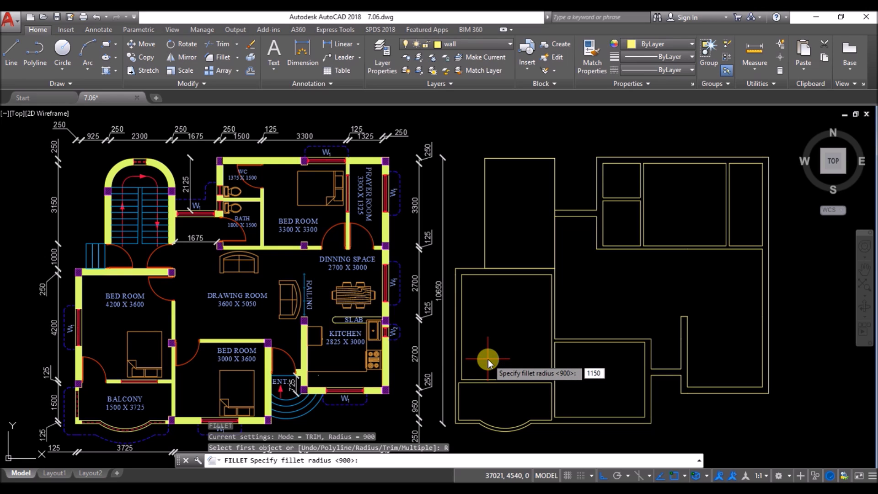
{"action": "key", "text": "Return"}
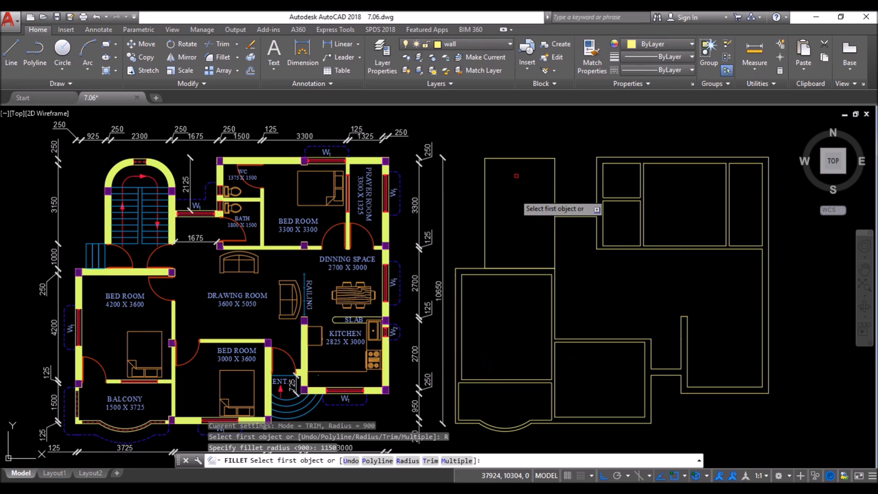
{"action": "left_click", "coordinate": [464, 461]}
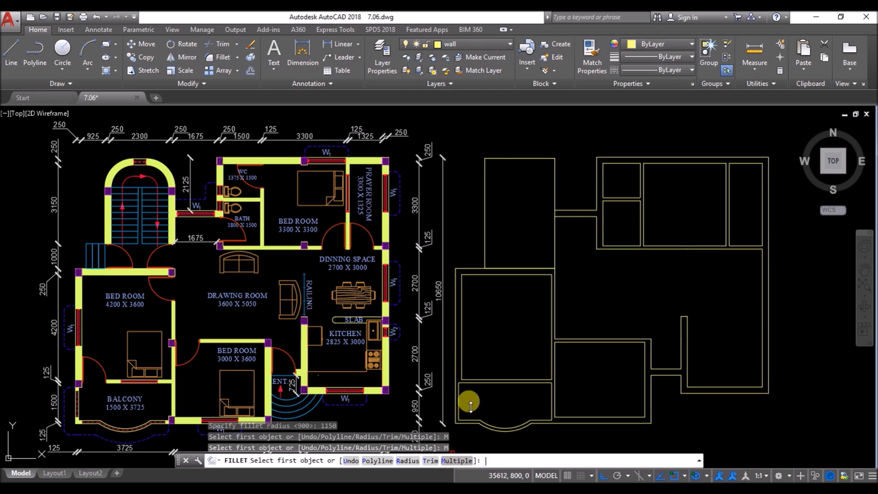
{"action": "left_click", "coordinate": [494, 159]}
{"action": "left_click", "coordinate": [486, 170]}
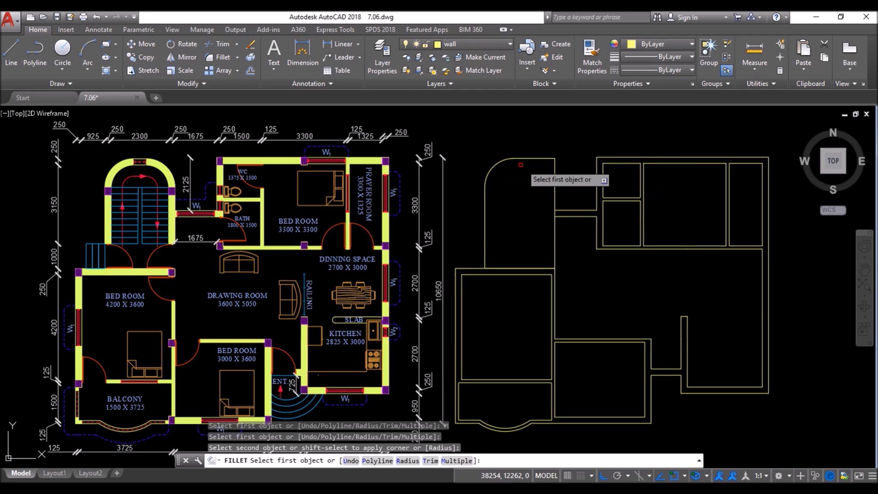
{"action": "left_click", "coordinate": [538, 160]}
{"action": "left_click", "coordinate": [555, 183]}
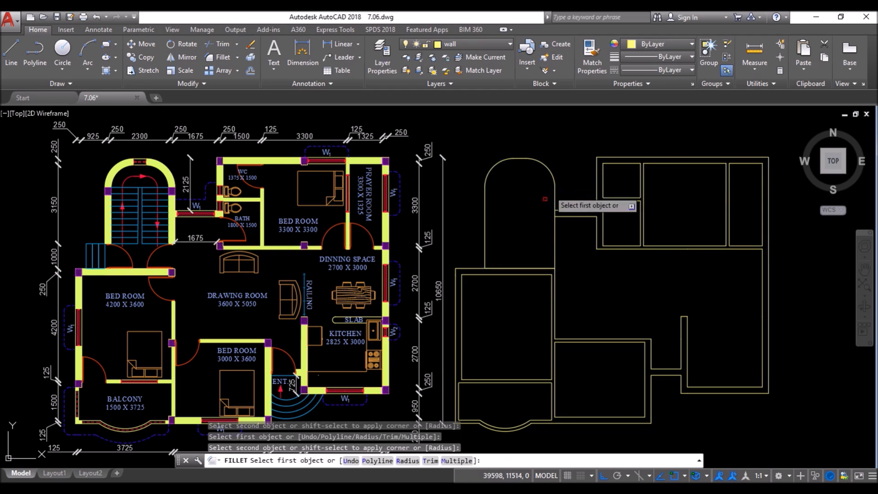
{"action": "key", "text": "Return"}
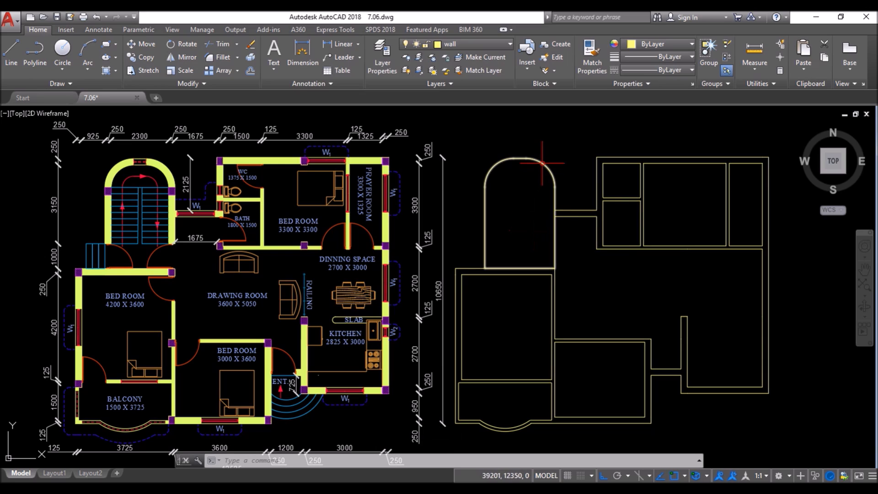
- Explode the rounded staircase outline into separate segments
{"action": "right_click", "coordinate": [525, 223]}
{"action": "key", "text": "Escape"}
{"action": "key", "text": "Escape"}
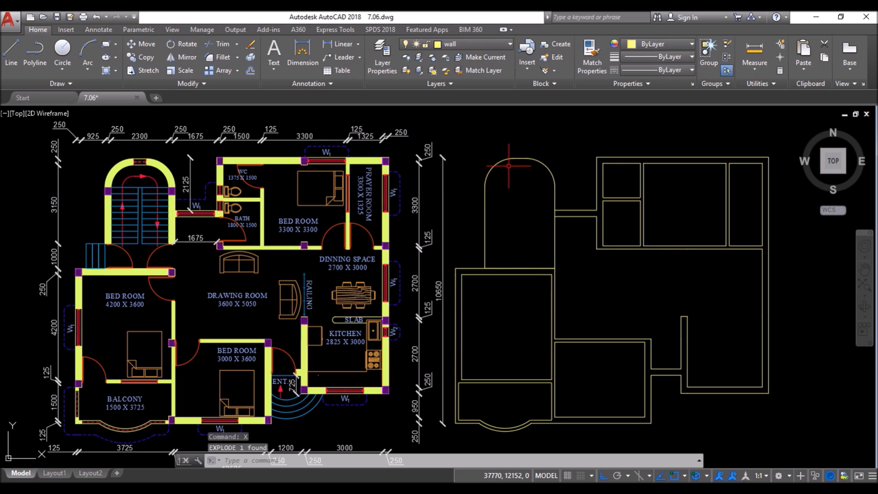
- Offset the staircase outline's sides, corner arcs and top segment inward by 250
{"action": "type", "text": "o"}
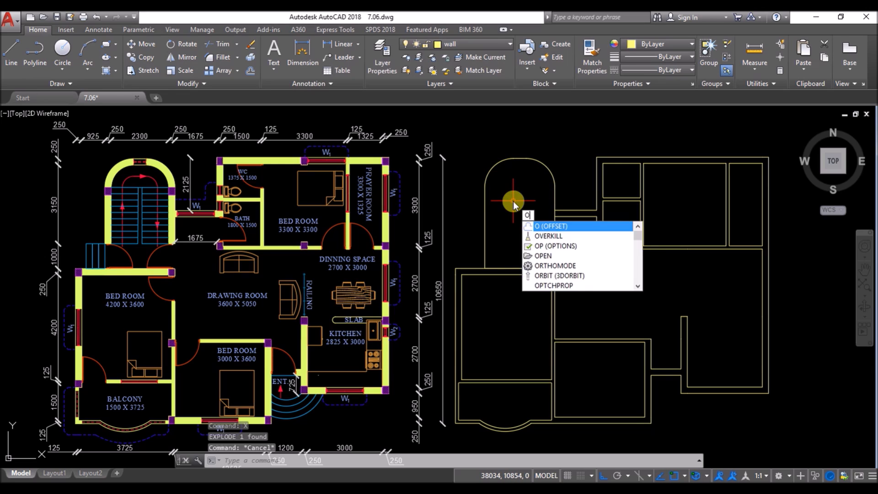
{"action": "key", "text": "Return"}
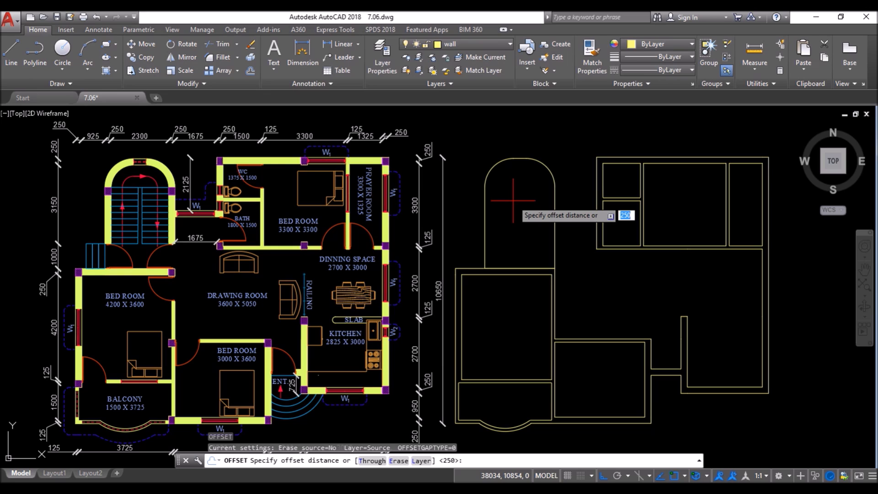
{"action": "key", "text": "Return"}
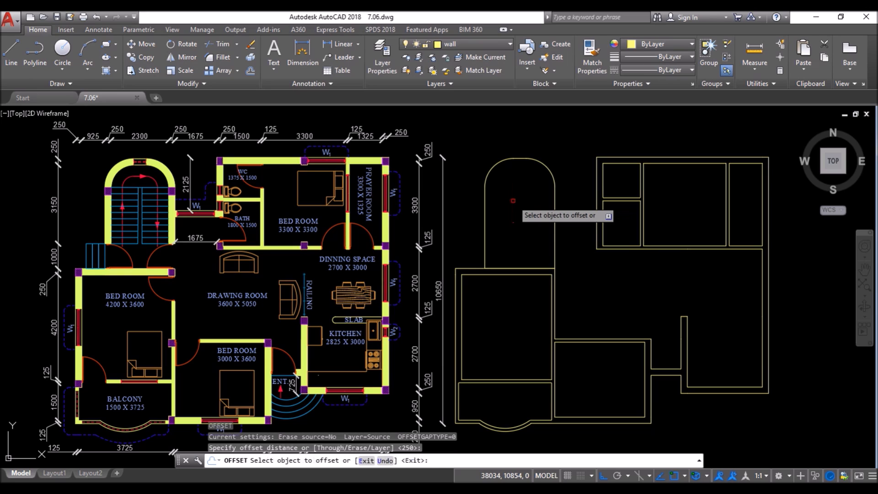
{"action": "left_click", "coordinate": [554, 245]}
{"action": "left_click", "coordinate": [531, 248]}
{"action": "left_click", "coordinate": [546, 176]}
{"action": "left_click", "coordinate": [504, 208]}
{"action": "left_click", "coordinate": [517, 158]}
{"action": "left_click", "coordinate": [515, 182]}
{"action": "left_click", "coordinate": [491, 169]}
{"action": "left_click", "coordinate": [512, 185]}
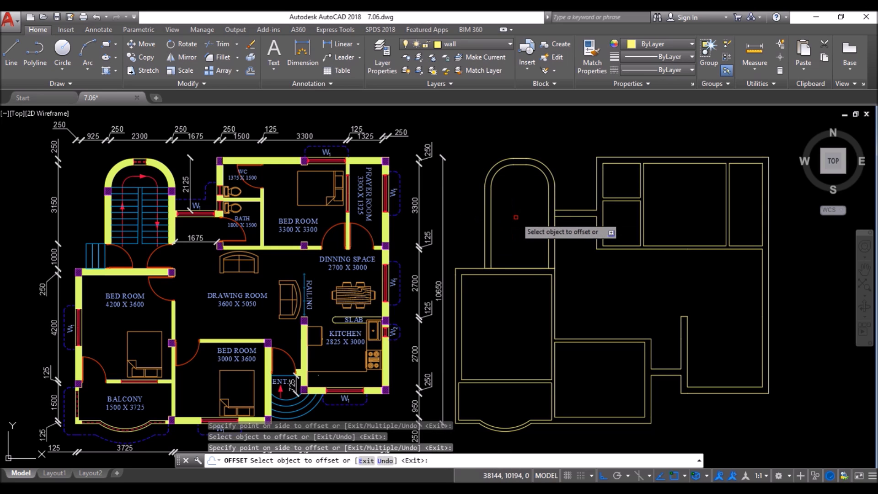
{"action": "key", "text": "Return"}
- Trim the staircase's outer right wall line between the two passage wall lines
{"action": "type", "text": "tr"}
{"action": "key", "text": "Return"}
{"action": "key", "text": "Return"}
{"action": "scroll", "coordinate": [558, 217], "scroll_direction": "up", "scroll_amount": 6}
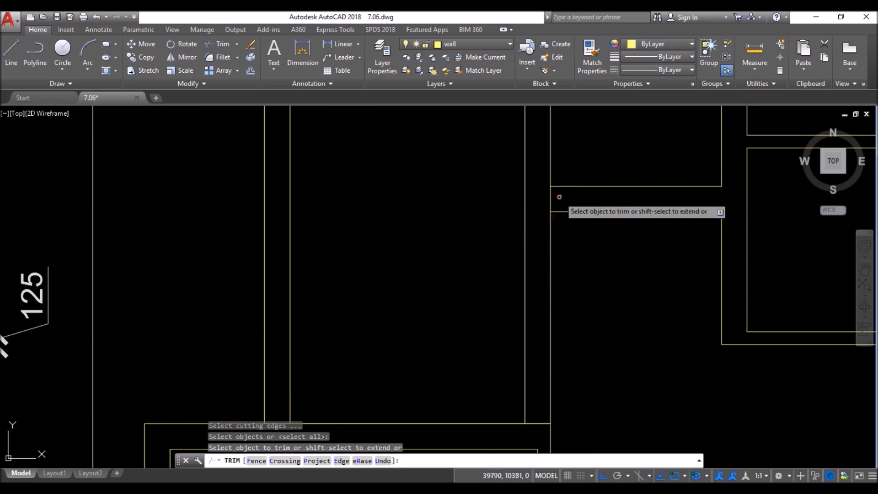
{"action": "left_click", "coordinate": [559, 197]}
{"action": "left_click", "coordinate": [532, 201]}
- Trim the staircase's bottom line between the wall lines at its right and left sides
{"action": "scroll", "coordinate": [543, 163], "scroll_direction": "down", "scroll_amount": 2}
{"action": "scroll", "coordinate": [536, 343], "scroll_direction": "up", "scroll_amount": 2}
{"action": "left_click", "coordinate": [547, 293]}
{"action": "left_click", "coordinate": [537, 328]}
{"action": "left_click", "coordinate": [285, 304]}
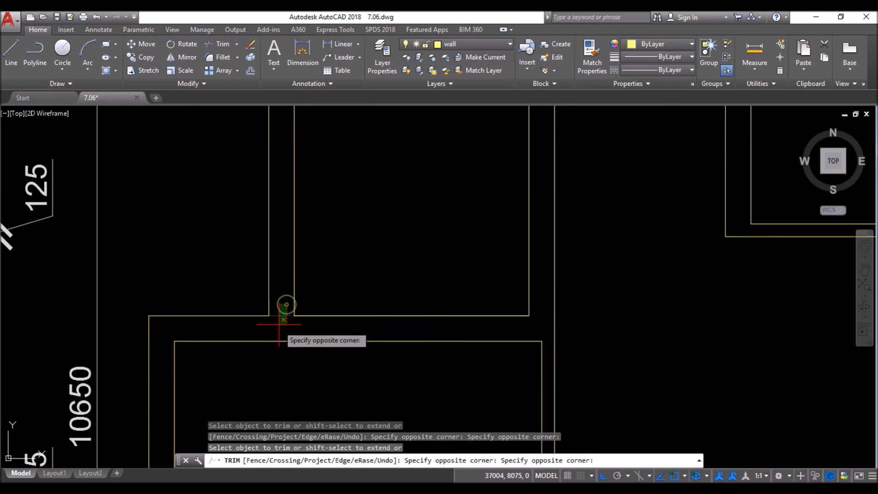
{"action": "left_click", "coordinate": [280, 324]}
{"action": "key", "text": "Return"}
- Make the column layer the current layer
{"action": "scroll", "coordinate": [406, 268], "scroll_direction": "down", "scroll_amount": 8}
{"action": "middle_click_drag", "start_coordinate": [384, 309], "coordinate": [402, 302]}
{"action": "scroll", "coordinate": [401, 302], "scroll_direction": "up", "scroll_amount": 2}
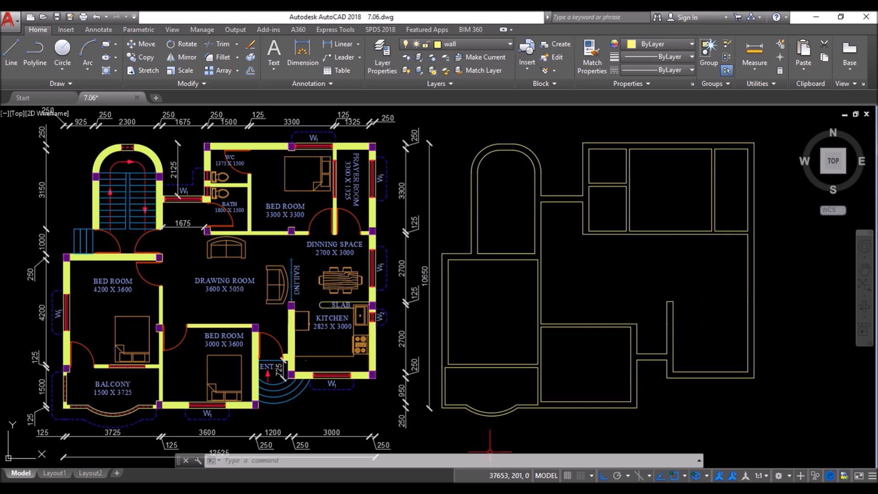
{"action": "left_click", "coordinate": [496, 44]}
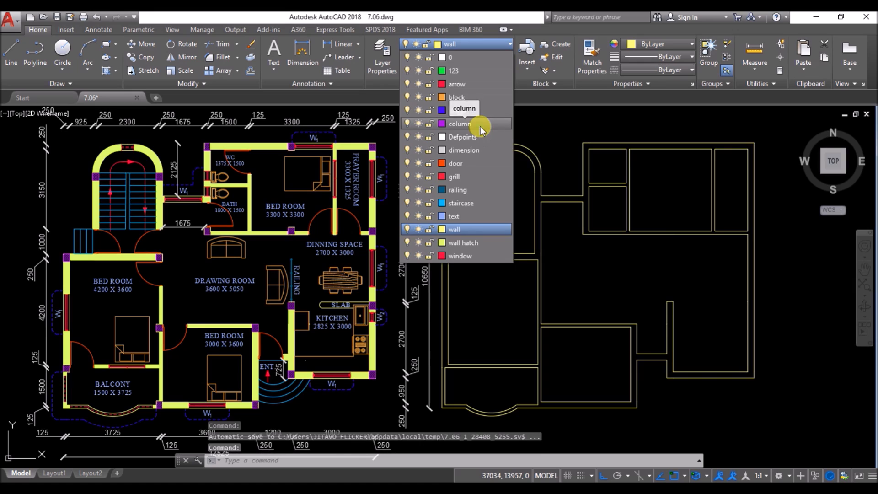
{"action": "left_click", "coordinate": [480, 128]}
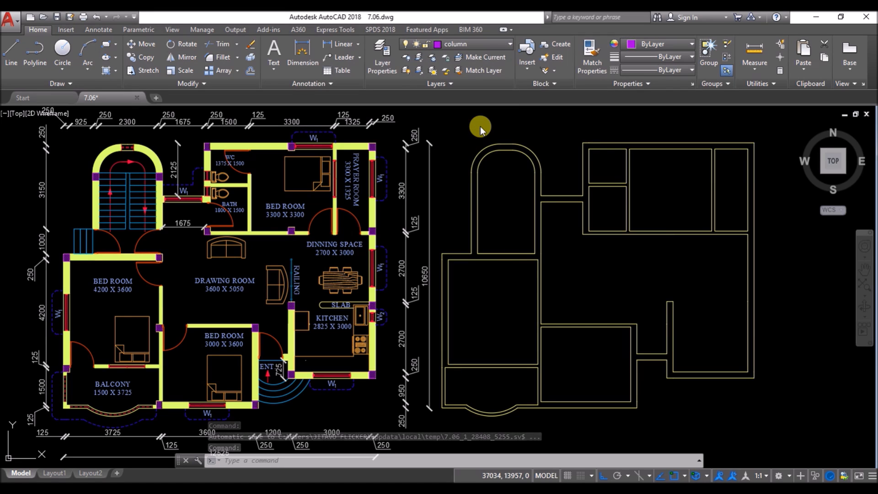
- Draw a rectangle 250 long and 300 wide in the open drawing-room area of the new plan
{"action": "left_click", "coordinate": [586, 303]}
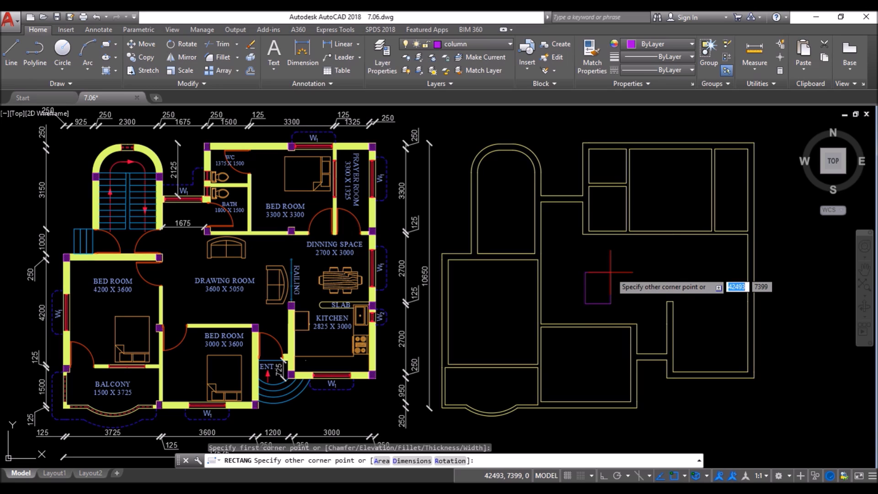
{"action": "type", "text": "d"}
{"action": "key", "text": "Return"}
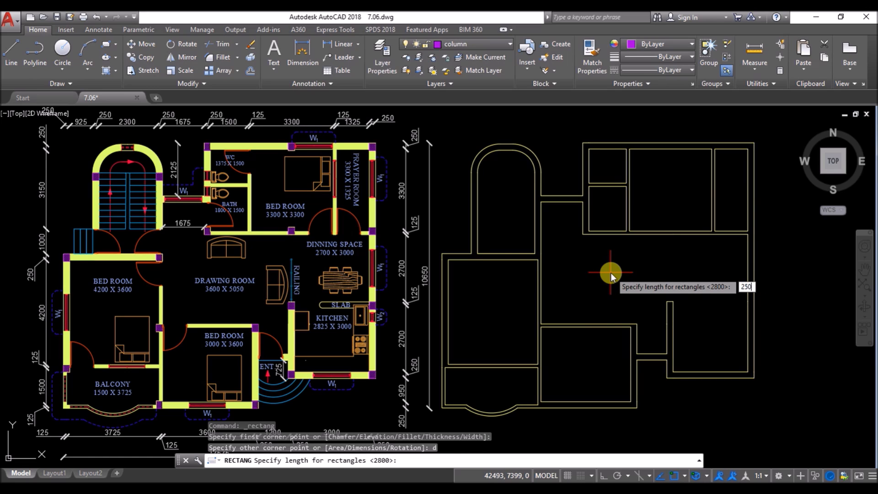
{"action": "key", "text": "Return"}
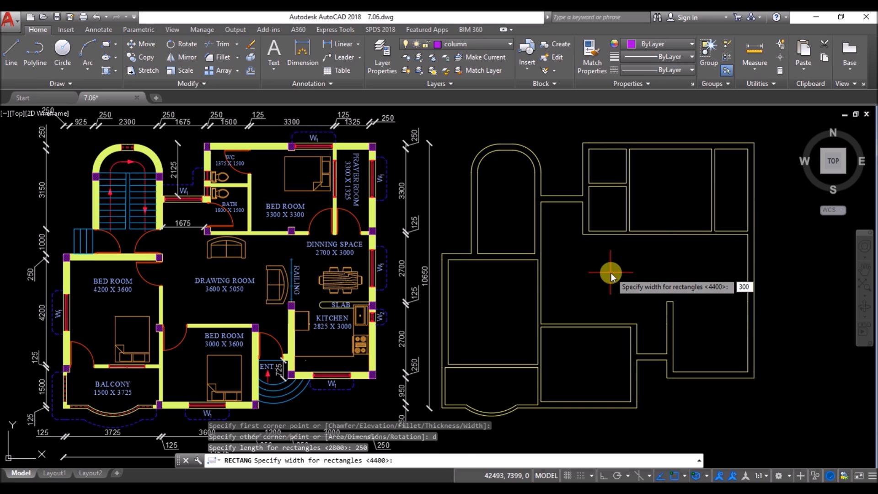
{"action": "key", "text": "Return"}
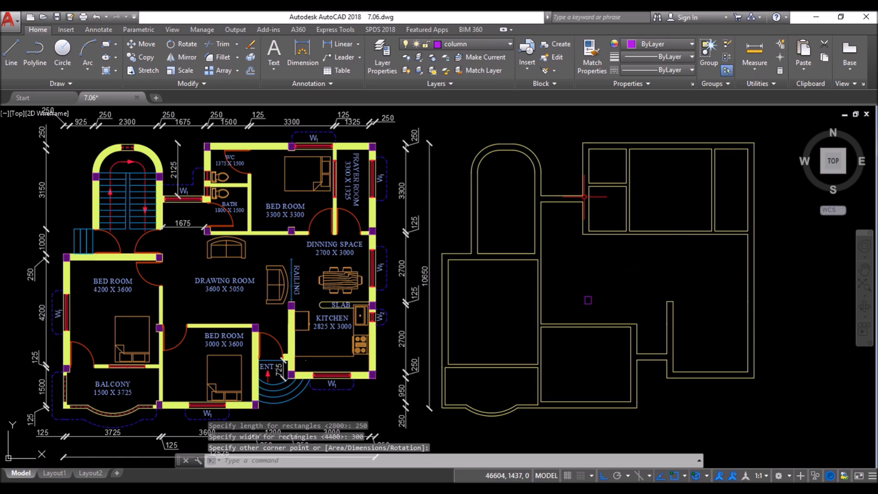
- Hatch the inside of the column rectangle with the ANSI31 pattern at scale 15
{"action": "scroll", "coordinate": [597, 317], "scroll_direction": "up", "scroll_amount": 4}
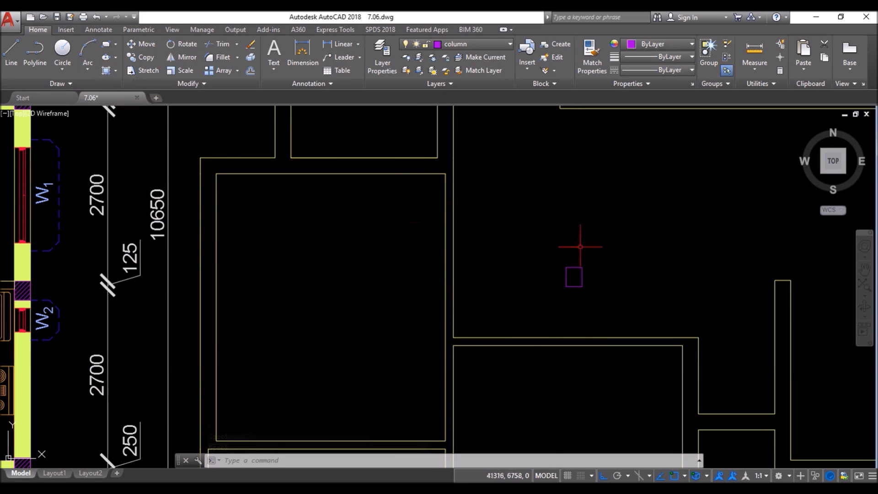
{"action": "type", "text": "h"}
{"action": "key", "text": "Return"}
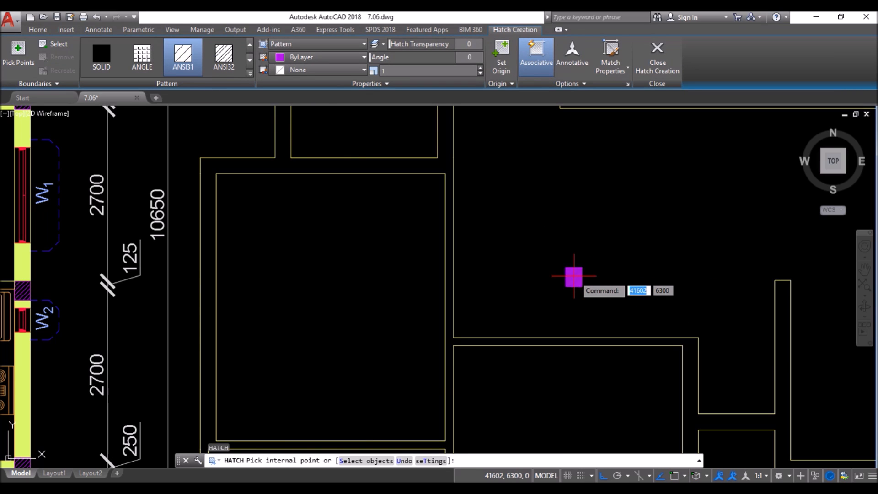
{"action": "scroll", "coordinate": [574, 276], "scroll_direction": "up", "scroll_amount": 10}
{"action": "left_click", "coordinate": [442, 323]}
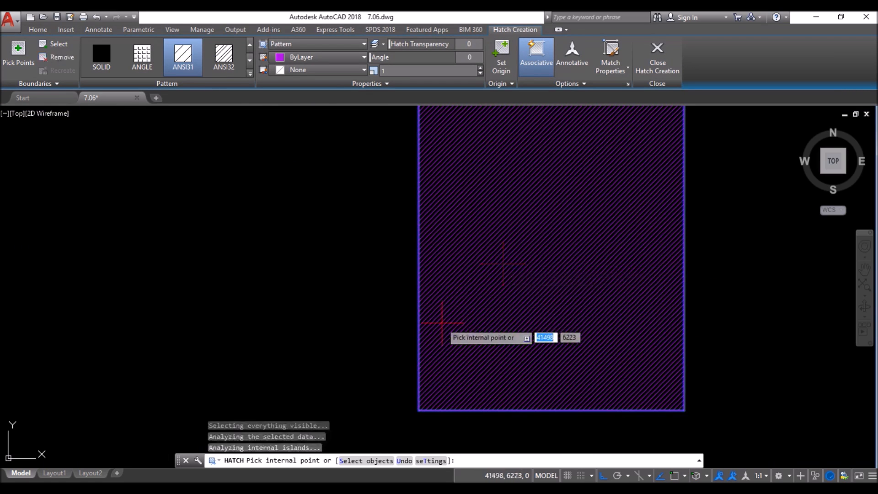
{"action": "scroll", "coordinate": [441, 322], "scroll_direction": "down", "scroll_amount": 4}
{"action": "left_click", "coordinate": [386, 69]}
{"action": "type", "text": "15"}
{"action": "key", "text": "Return"}
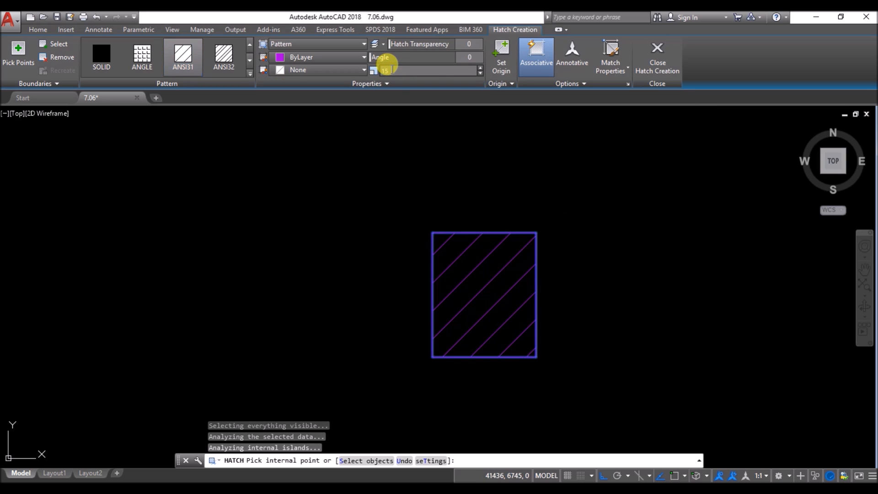
{"action": "left_click", "coordinate": [663, 68]}
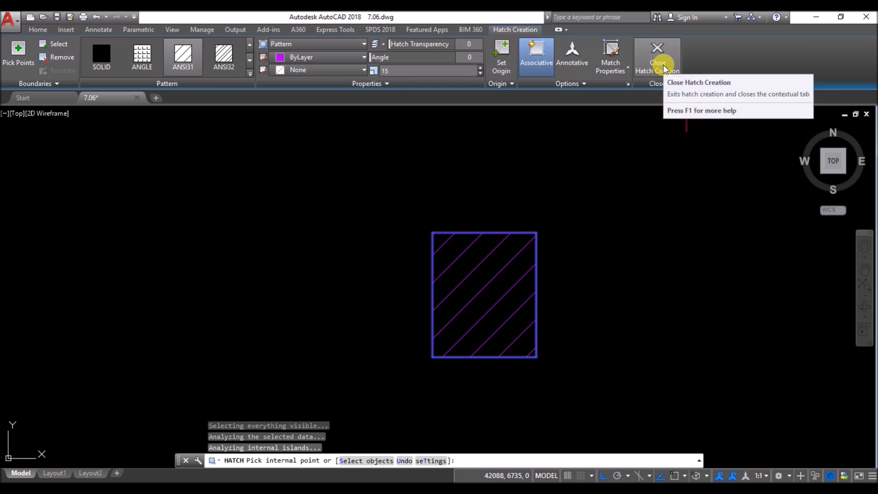
- Group the column rectangle together with its hatch
{"action": "scroll", "coordinate": [423, 256], "scroll_direction": "down", "scroll_amount": 6}
{"action": "scroll", "coordinate": [442, 268], "scroll_direction": "down", "scroll_amount": 2}
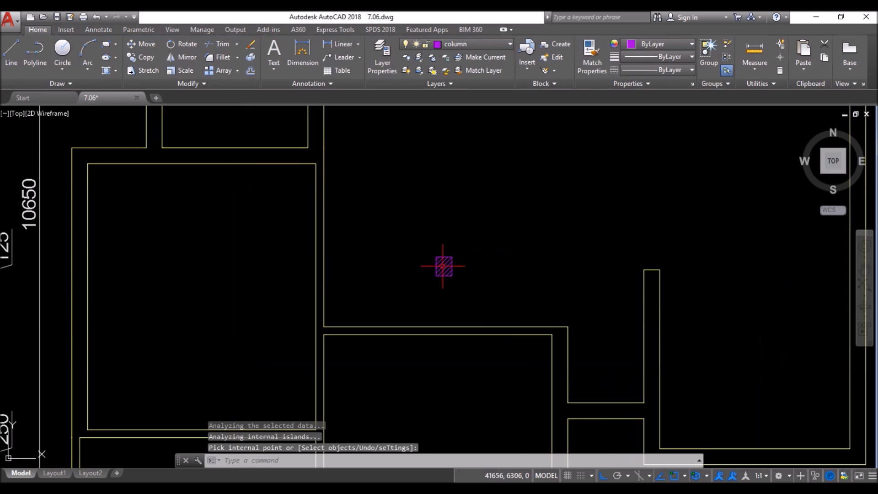
{"action": "left_click", "coordinate": [487, 240]}
{"action": "left_click", "coordinate": [420, 285]}
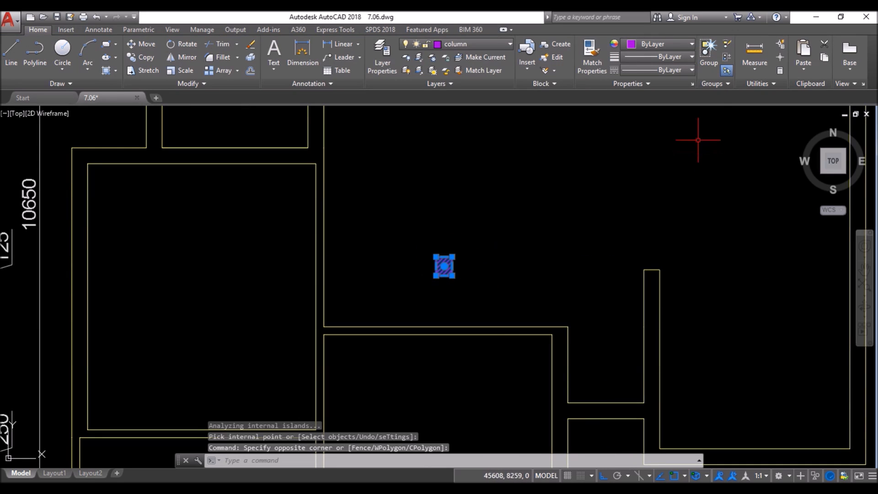
{"action": "left_click", "coordinate": [704, 56]}
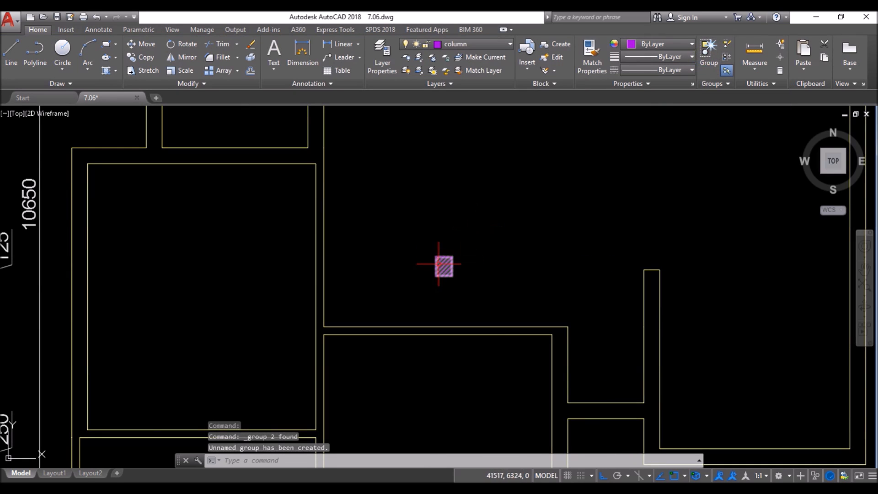
- Move the grouped column onto the lower right outer corner of the kitchen walls
{"action": "scroll", "coordinate": [458, 252], "scroll_direction": "down", "scroll_amount": 2}
{"action": "scroll", "coordinate": [457, 252], "scroll_direction": "down", "scroll_amount": 2}
{"action": "middle_click_drag", "start_coordinate": [458, 252], "coordinate": [515, 273]}
{"action": "scroll", "coordinate": [526, 288], "scroll_direction": "up", "scroll_amount": 4}
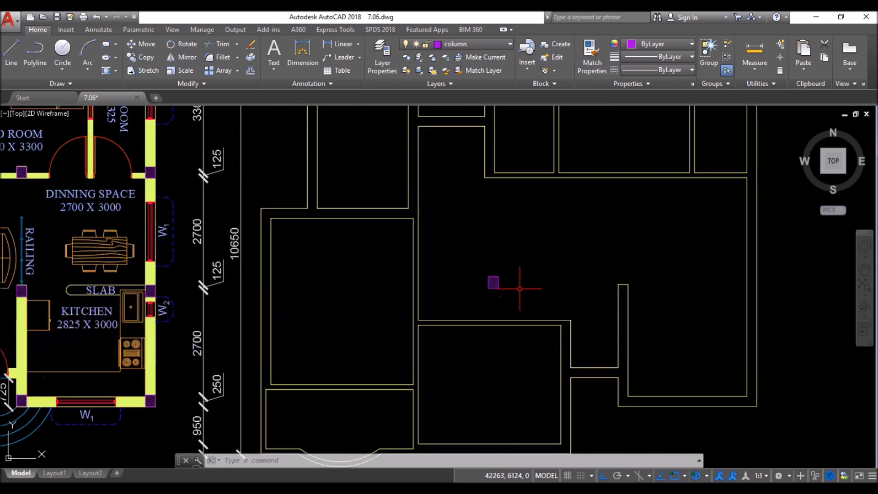
{"action": "left_click", "coordinate": [514, 258]}
{"action": "left_click", "coordinate": [411, 298]}
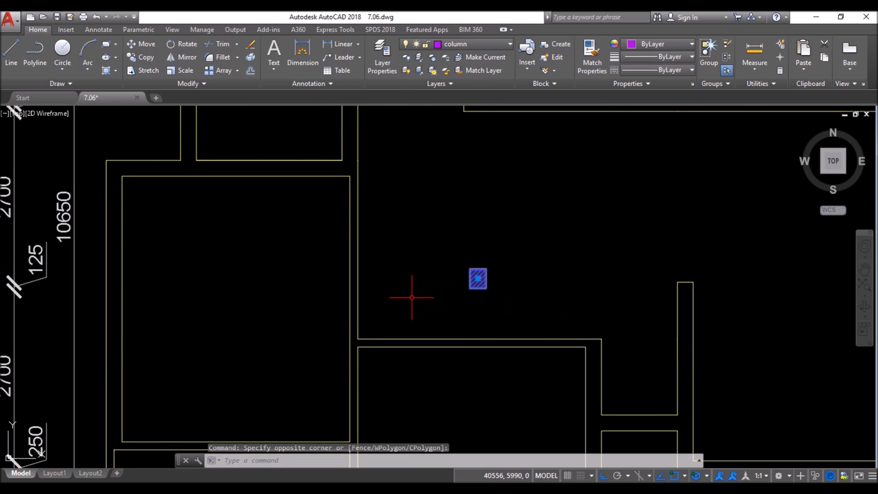
{"action": "left_click", "coordinate": [141, 49]}
{"action": "scroll", "coordinate": [481, 289], "scroll_direction": "up", "scroll_amount": 4}
{"action": "left_click", "coordinate": [441, 274]}
{"action": "scroll", "coordinate": [431, 261], "scroll_direction": "down", "scroll_amount": 4}
{"action": "scroll", "coordinate": [676, 383], "scroll_direction": "down", "scroll_amount": 3}
{"action": "scroll", "coordinate": [700, 384], "scroll_direction": "up", "scroll_amount": 5}
{"action": "left_click", "coordinate": [656, 379]}
{"action": "scroll", "coordinate": [619, 380], "scroll_direction": "down", "scroll_amount": 6}
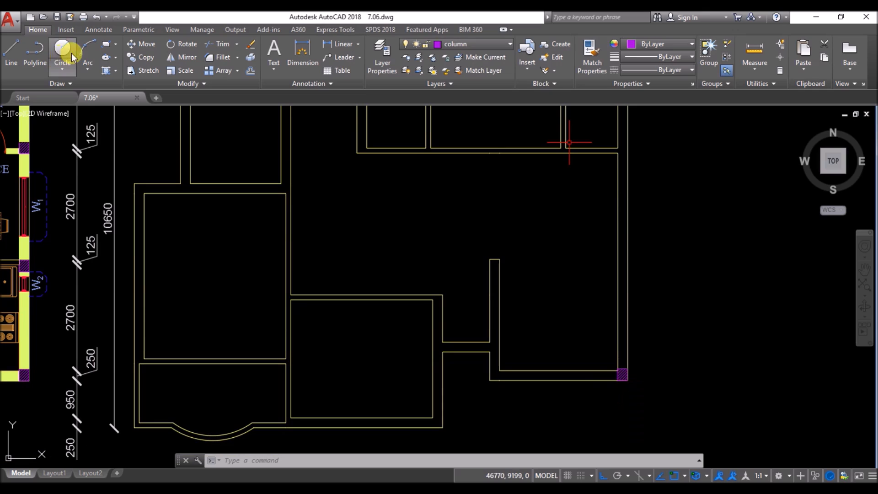
- Copy the kitchen corner column up the right outer wall, level with the short kitchen wall's end and at the plan's upper right corner
{"action": "left_click", "coordinate": [604, 352]}
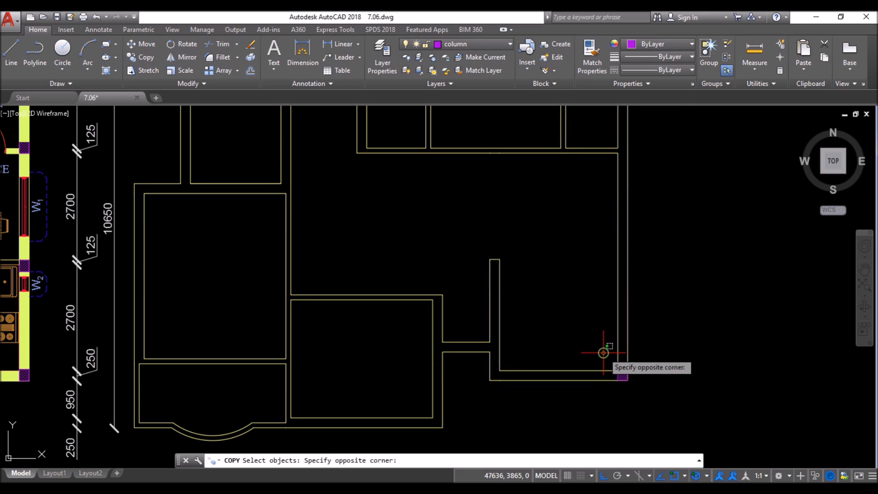
{"action": "left_click", "coordinate": [633, 380]}
{"action": "key", "text": "Return"}
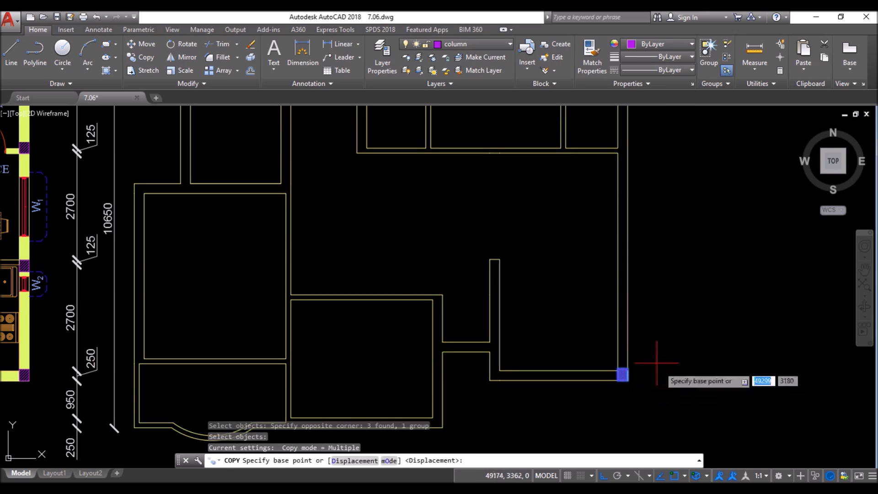
{"action": "scroll", "coordinate": [623, 369], "scroll_direction": "up", "scroll_amount": 3}
{"action": "left_click", "coordinate": [620, 370]}
{"action": "scroll", "coordinate": [620, 370], "scroll_direction": "down", "scroll_amount": 3}
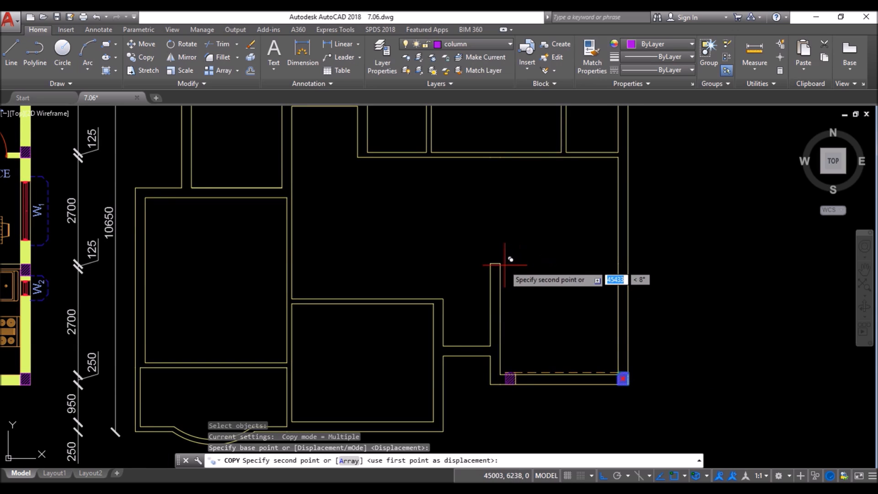
{"action": "left_click", "coordinate": [621, 270]}
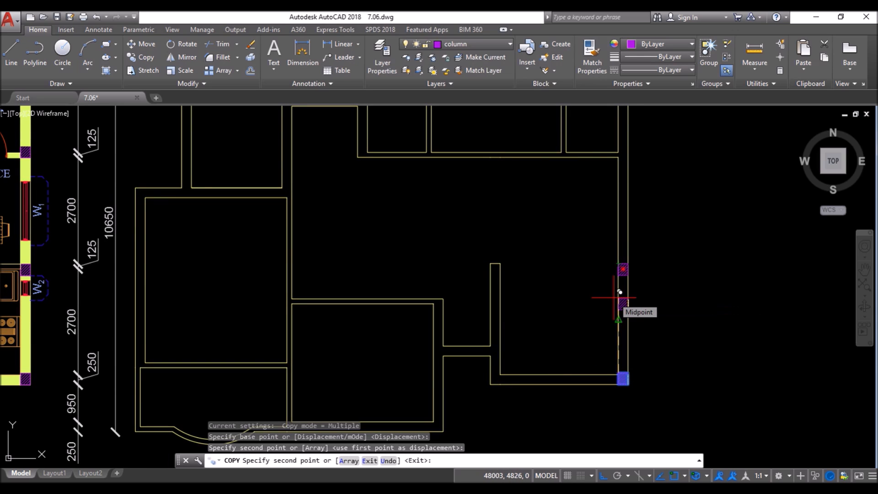
{"action": "scroll", "coordinate": [618, 292], "scroll_direction": "down", "scroll_amount": 5}
{"action": "scroll", "coordinate": [612, 160], "scroll_direction": "up", "scroll_amount": 8}
{"action": "left_click", "coordinate": [607, 135]}
{"action": "key", "text": "Return"}
{"action": "scroll", "coordinate": [559, 229], "scroll_direction": "down", "scroll_amount": 5}
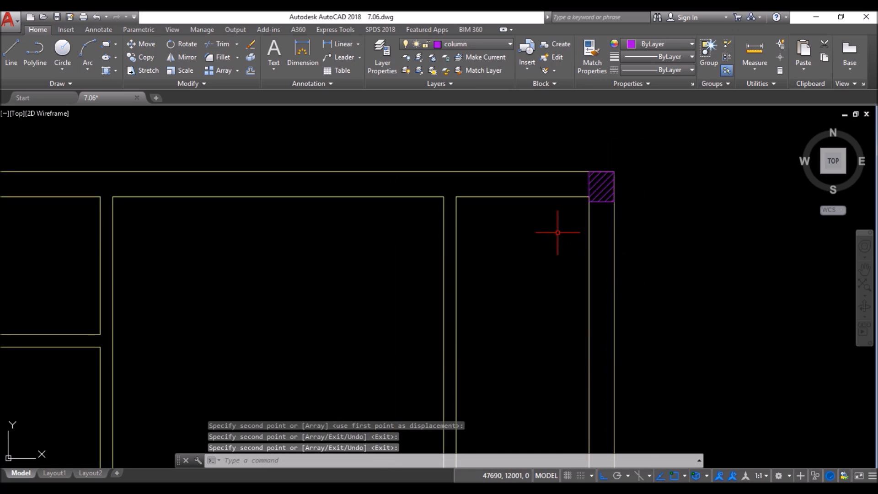
- Copy the middle column of the right outer wall to its junction with the prayer room's bottom wall
{"action": "scroll", "coordinate": [591, 318], "scroll_direction": "up", "scroll_amount": 4}
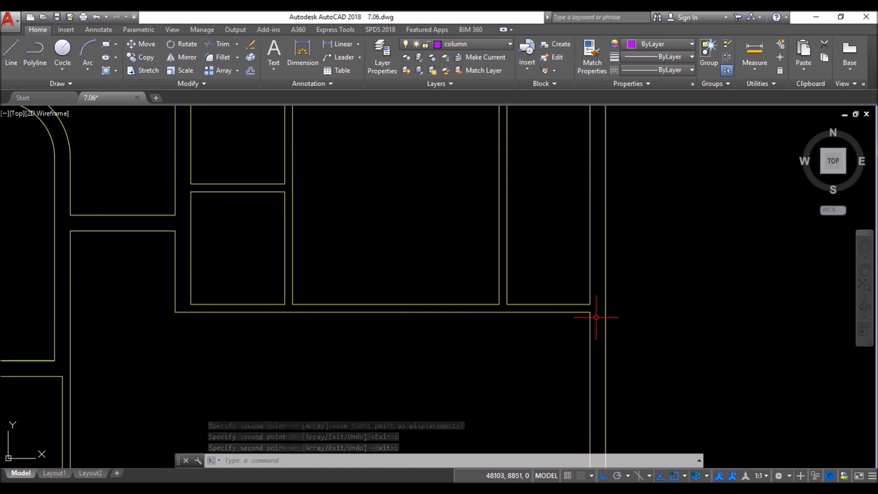
{"action": "scroll", "coordinate": [583, 411], "scroll_direction": "up", "scroll_amount": 4}
{"action": "left_click", "coordinate": [588, 413]}
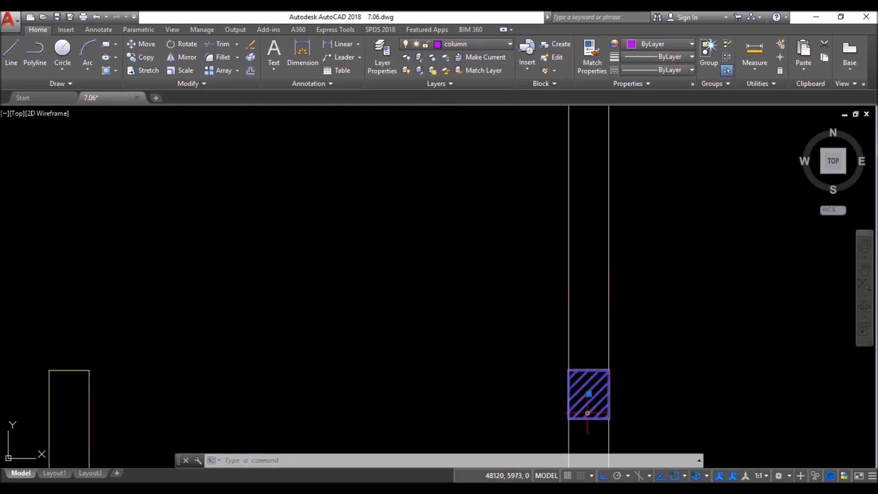
{"action": "right_click", "coordinate": [247, 188]}
{"action": "left_click", "coordinate": [256, 193]}
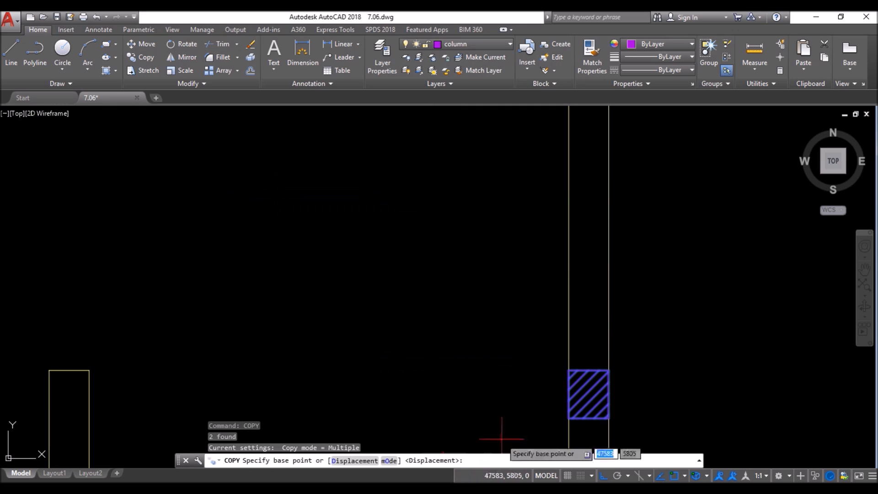
{"action": "scroll", "coordinate": [501, 349], "scroll_direction": "down", "scroll_amount": 4}
{"action": "left_click", "coordinate": [527, 376]}
{"action": "scroll", "coordinate": [531, 362], "scroll_direction": "down", "scroll_amount": 4}
{"action": "scroll", "coordinate": [533, 228], "scroll_direction": "up", "scroll_amount": 4}
{"action": "scroll", "coordinate": [534, 228], "scroll_direction": "up", "scroll_amount": 2}
{"action": "left_click", "coordinate": [534, 228]}
{"action": "key", "text": "Return"}
{"action": "scroll", "coordinate": [487, 299], "scroll_direction": "down", "scroll_amount": 5}
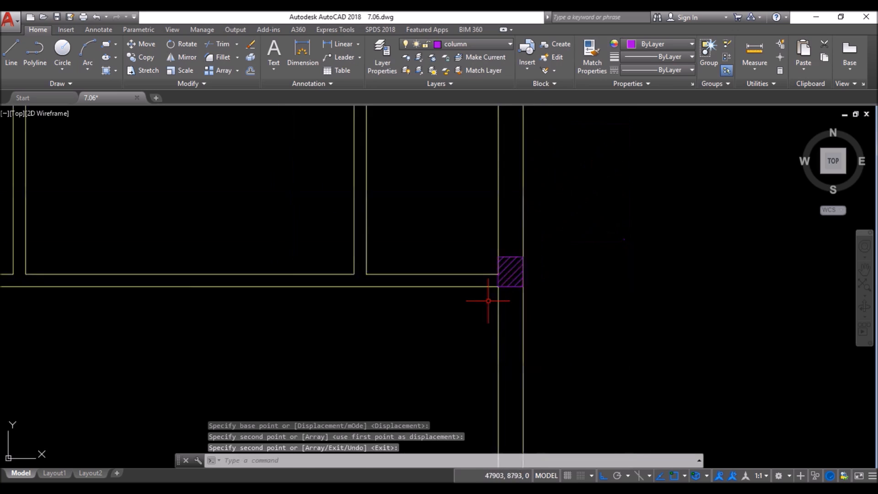
- Copy all four columns of the right outer wall to the left, aligned with the kitchen's lower left outer corner
{"action": "key", "text": "Return"}
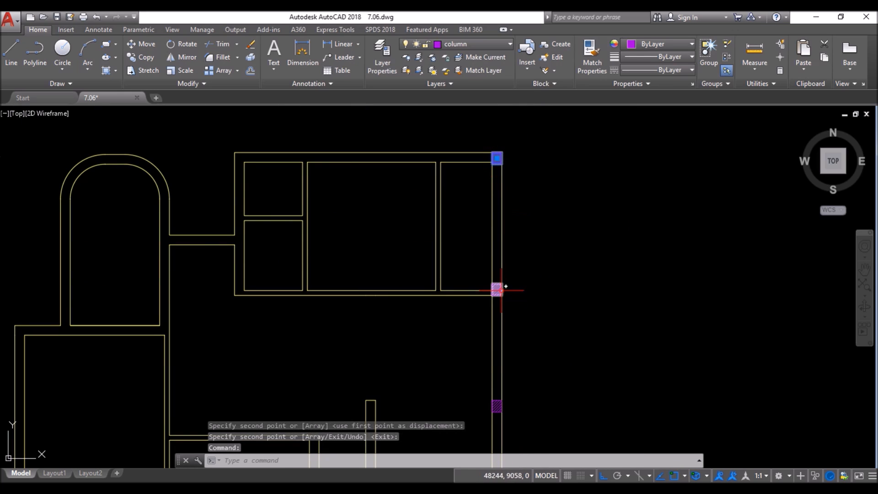
{"action": "scroll", "coordinate": [574, 202], "scroll_direction": "down", "scroll_amount": 3}
{"action": "scroll", "coordinate": [520, 407], "scroll_direction": "up", "scroll_amount": 4}
{"action": "left_click", "coordinate": [536, 387]}
{"action": "right_click", "coordinate": [289, 165]}
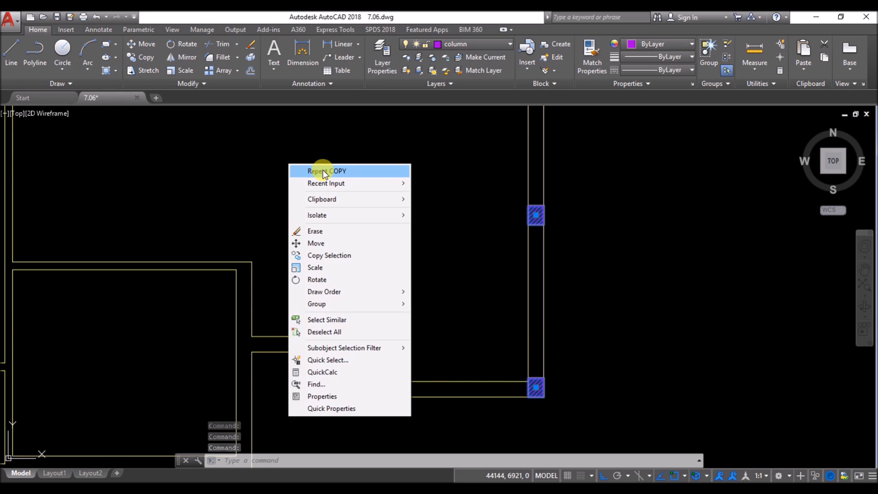
{"action": "left_click", "coordinate": [323, 171]}
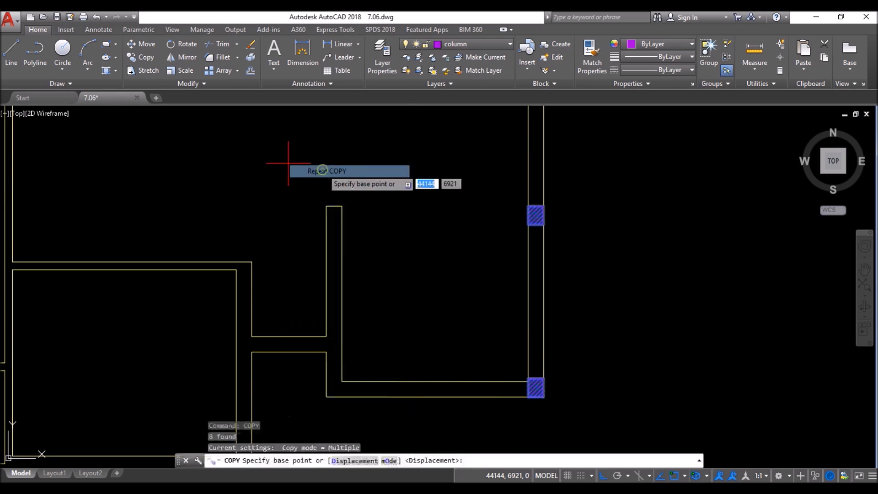
{"action": "left_click", "coordinate": [528, 396]}
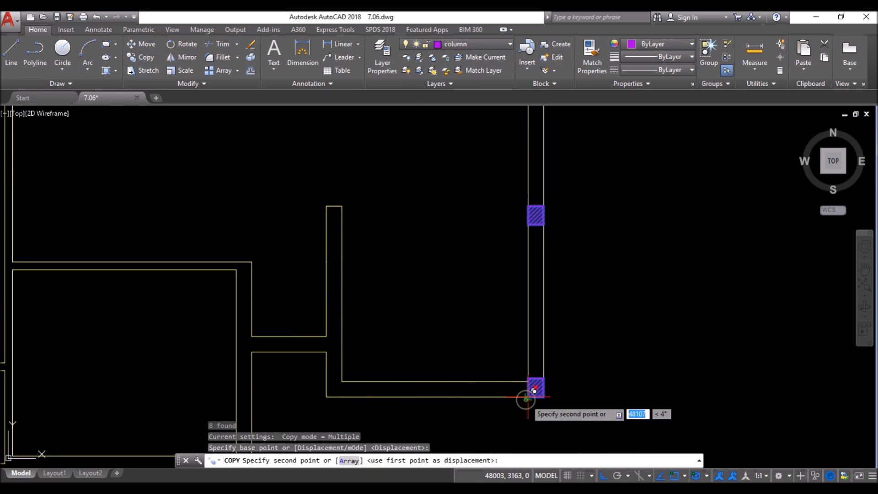
{"action": "left_click", "coordinate": [327, 396]}
{"action": "key", "text": "Return"}
{"action": "scroll", "coordinate": [459, 366], "scroll_direction": "down", "scroll_amount": 4}
{"action": "scroll", "coordinate": [525, 351], "scroll_direction": "down", "scroll_amount": 2}
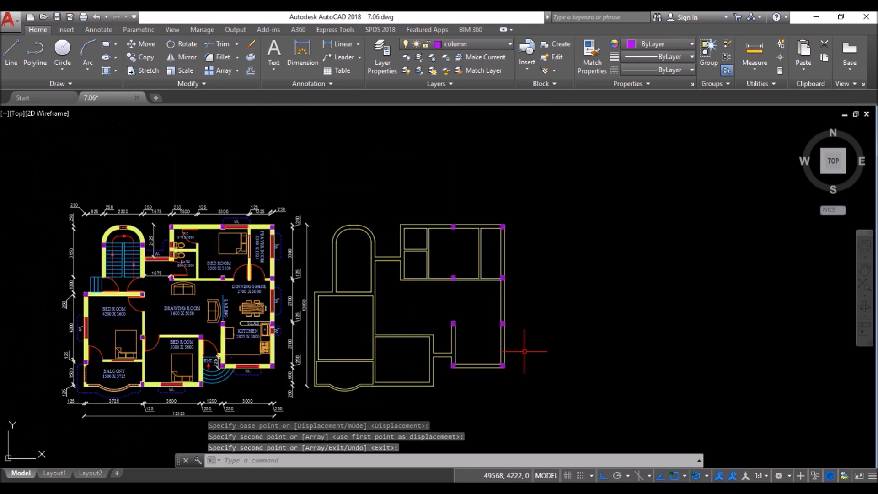
- Copy the kitchen's lower right corner column to the lower right outer corner of the 3000 x 3600 bedroom
{"action": "scroll", "coordinate": [175, 373], "scroll_direction": "up", "scroll_amount": 2}
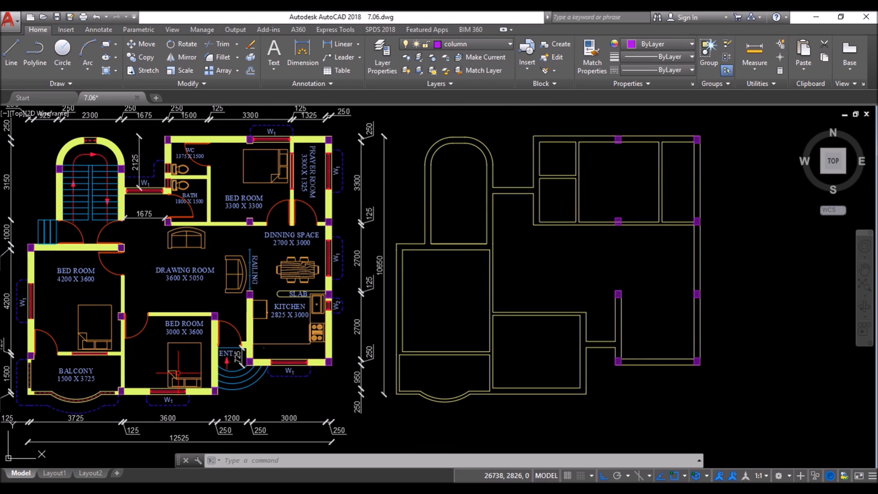
{"action": "scroll", "coordinate": [618, 366], "scroll_direction": "up", "scroll_amount": 2}
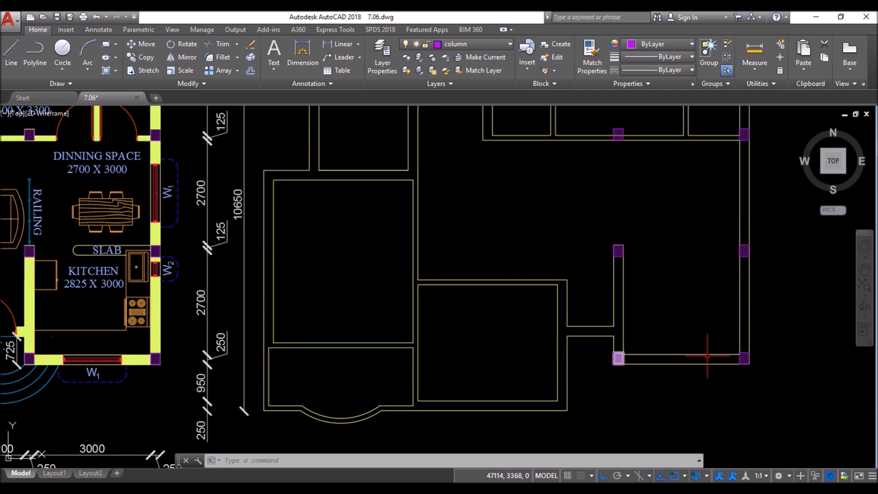
{"action": "left_click", "coordinate": [745, 359]}
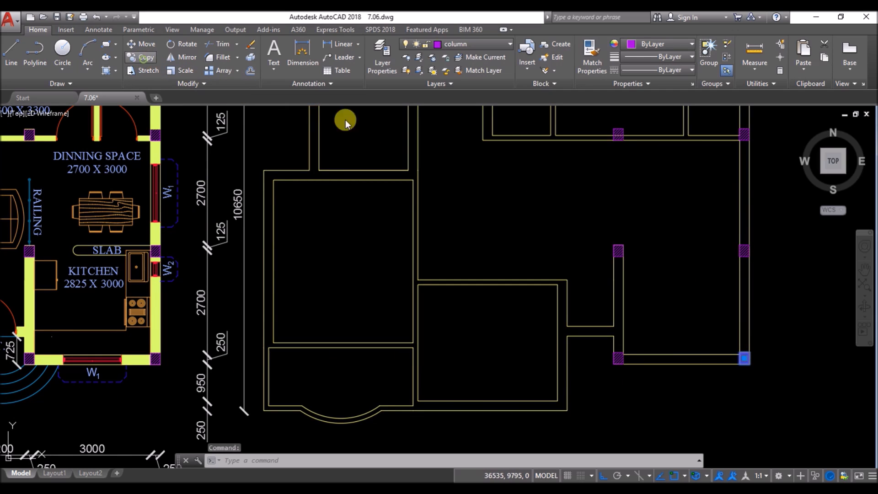
{"action": "scroll", "coordinate": [764, 370], "scroll_direction": "up", "scroll_amount": 2}
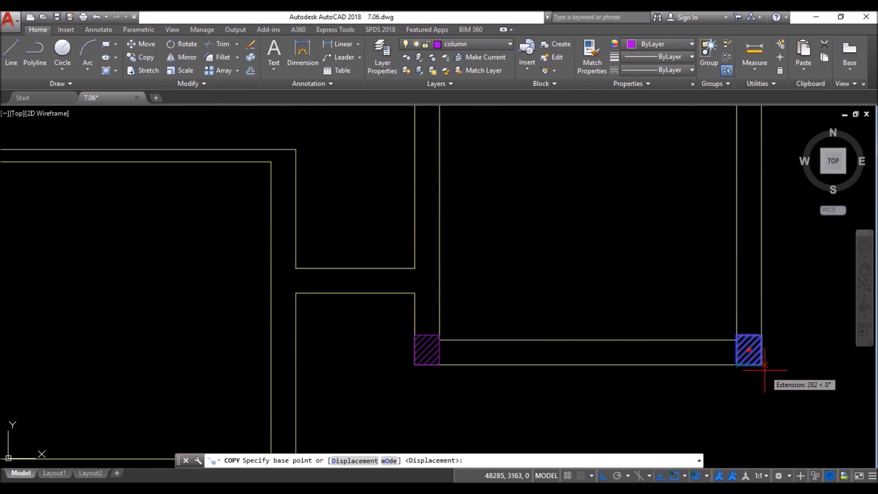
{"action": "left_click", "coordinate": [763, 365]}
{"action": "scroll", "coordinate": [762, 365], "scroll_direction": "down", "scroll_amount": 5}
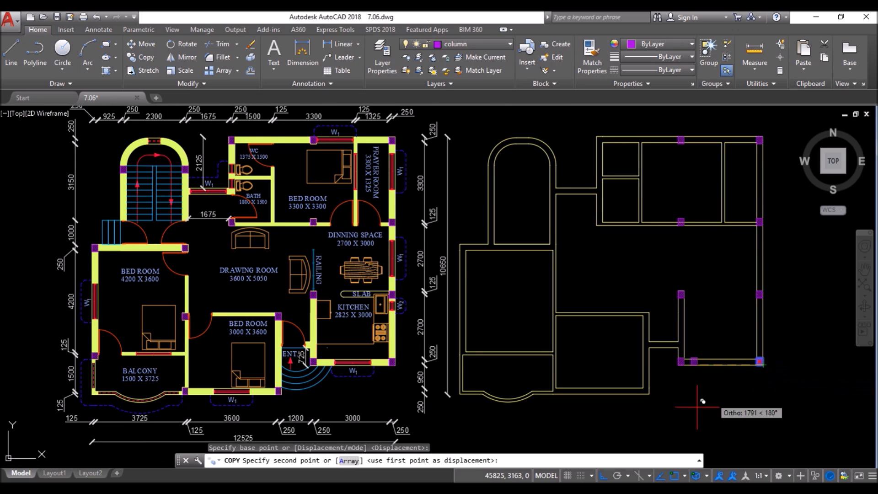
{"action": "left_click", "coordinate": [648, 394]}
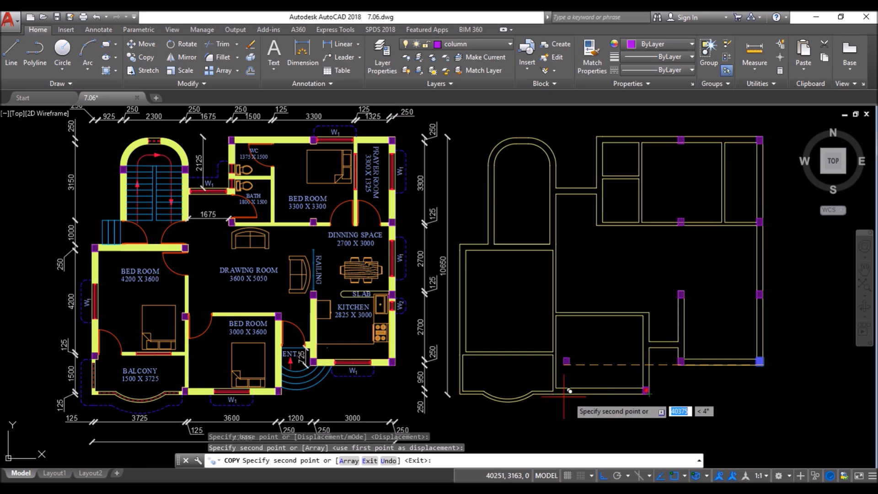
- With ortho off, place further column copies at the 3000 x 3600 bedroom's lower left corner and the bath's lower left outer corner
{"action": "scroll", "coordinate": [570, 395], "scroll_direction": "up", "scroll_amount": 5}
{"action": "key", "text": "F8"}
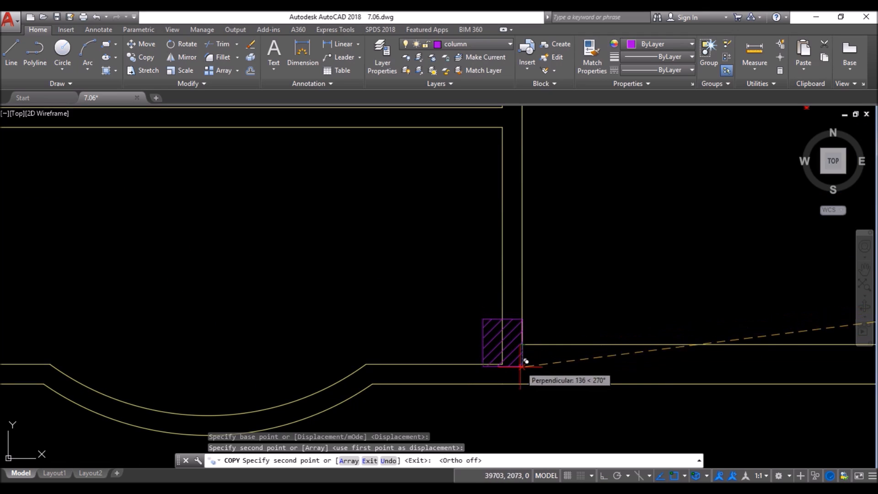
{"action": "scroll", "coordinate": [521, 366], "scroll_direction": "down", "scroll_amount": 6}
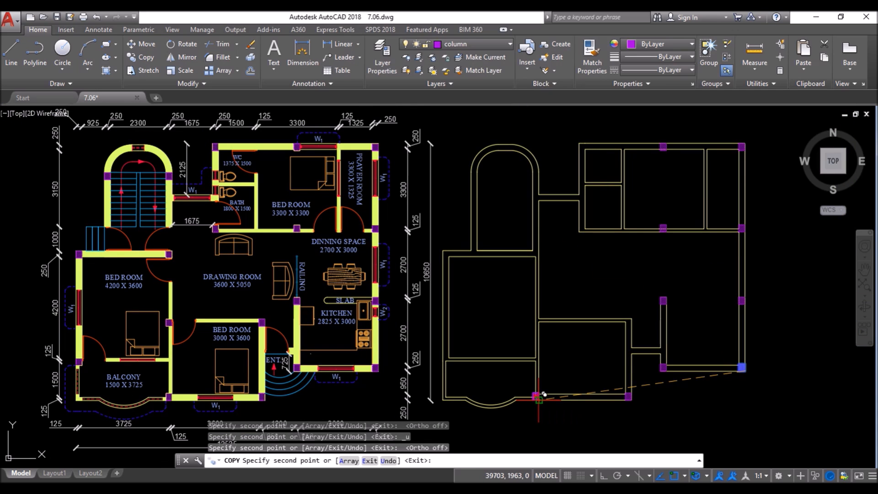
{"action": "scroll", "coordinate": [590, 220], "scroll_direction": "up", "scroll_amount": 10}
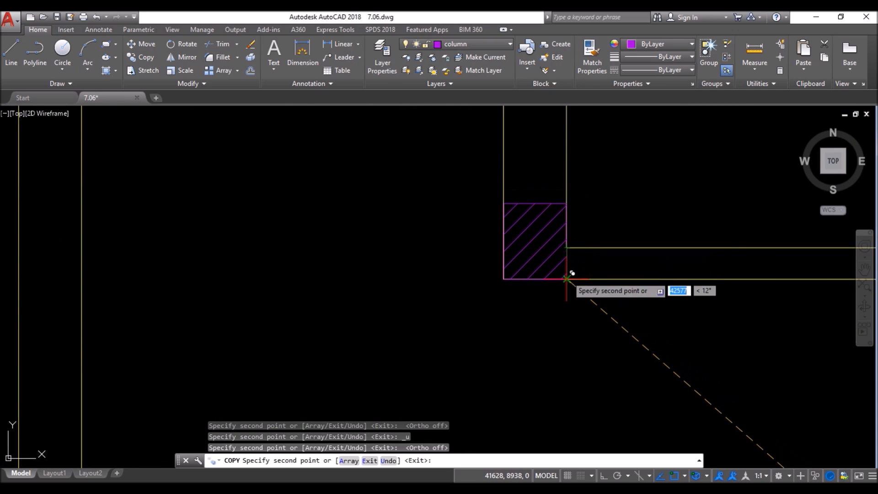
{"action": "left_click", "coordinate": [566, 278]}
{"action": "key", "text": "Return"}
- Copy the bath's corner column up to the upper left outer corner of the WC walls
{"action": "scroll", "coordinate": [563, 284], "scroll_direction": "down", "scroll_amount": 6}
{"action": "left_click", "coordinate": [552, 275]}
{"action": "scroll", "coordinate": [555, 276], "scroll_direction": "up", "scroll_amount": 5}
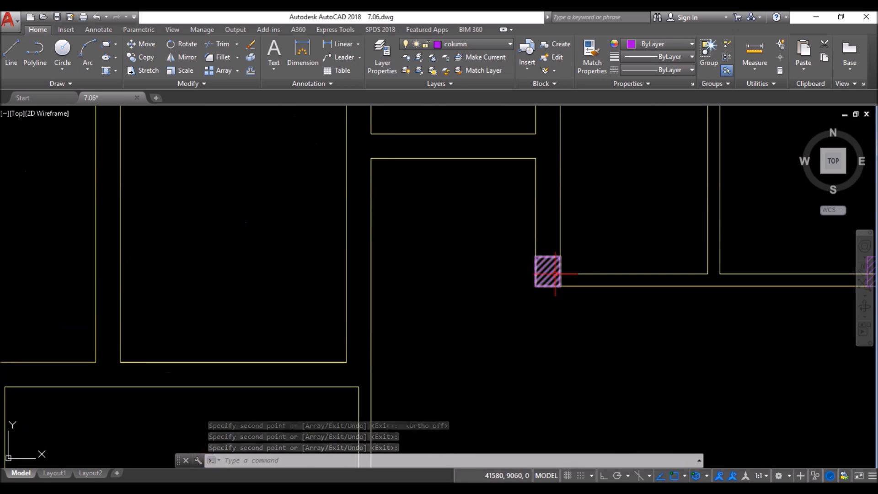
{"action": "left_click", "coordinate": [152, 58]}
{"action": "scroll", "coordinate": [510, 235], "scroll_direction": "up", "scroll_amount": 3}
{"action": "left_click", "coordinate": [574, 280]}
{"action": "scroll", "coordinate": [555, 353], "scroll_direction": "down", "scroll_amount": 7}
{"action": "scroll", "coordinate": [559, 209], "scroll_direction": "up", "scroll_amount": 4}
{"action": "left_click", "coordinate": [558, 209]}
- Place copies of the same column at the upper left and upper right outer corners of the 4200 x 3600 bedroom
{"action": "scroll", "coordinate": [555, 200], "scroll_direction": "down", "scroll_amount": 3}
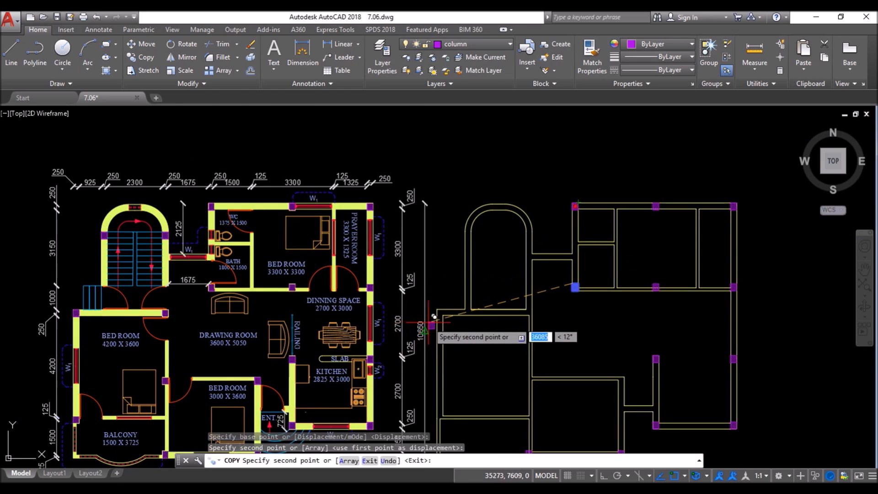
{"action": "scroll", "coordinate": [427, 316], "scroll_direction": "up", "scroll_amount": 5}
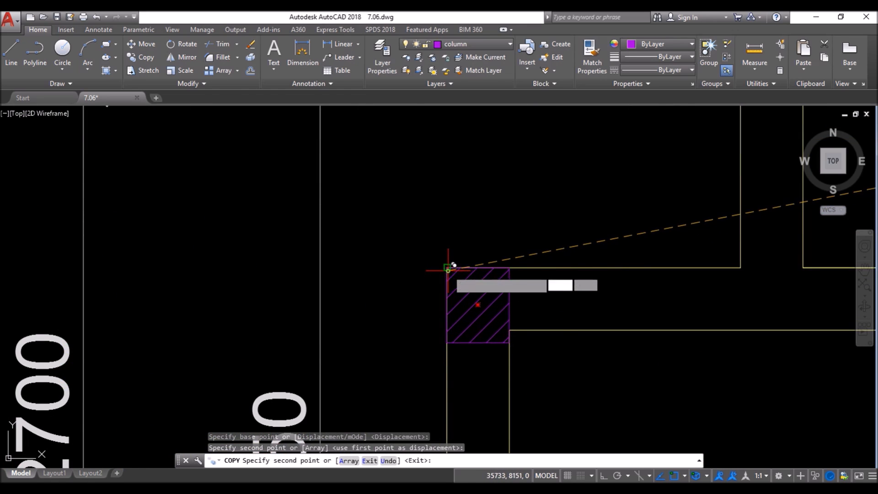
{"action": "left_click", "coordinate": [448, 270]}
{"action": "scroll", "coordinate": [448, 270], "scroll_direction": "down", "scroll_amount": 5}
{"action": "scroll", "coordinate": [697, 320], "scroll_direction": "down", "scroll_amount": 2}
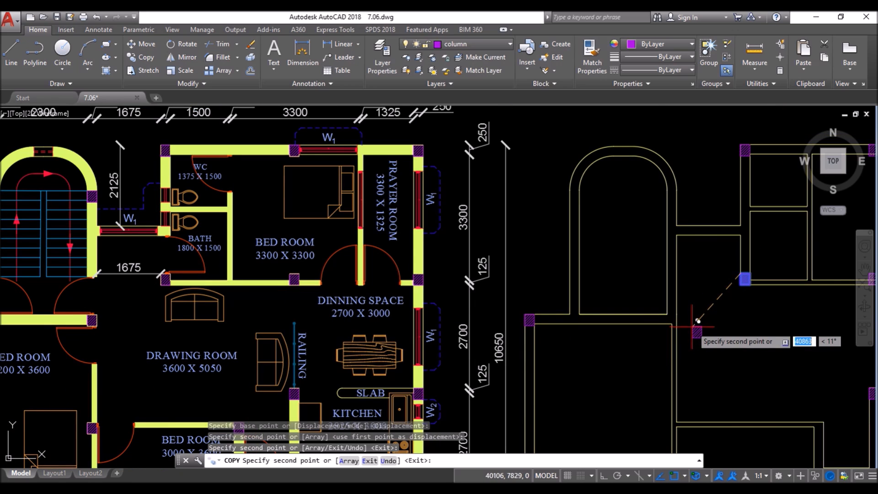
{"action": "scroll", "coordinate": [677, 322], "scroll_direction": "up", "scroll_amount": 5}
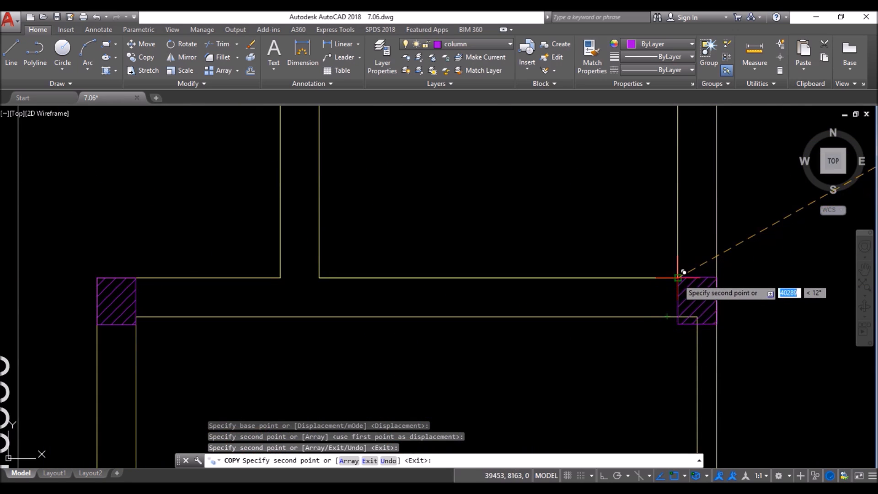
{"action": "left_click", "coordinate": [683, 272]}
{"action": "scroll", "coordinate": [682, 273], "scroll_direction": "down", "scroll_amount": 5}
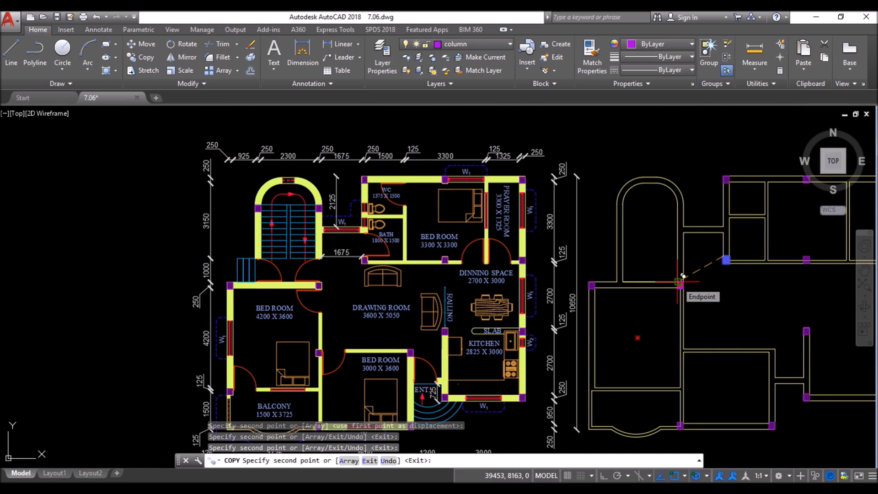
{"action": "key", "text": "Escape"}
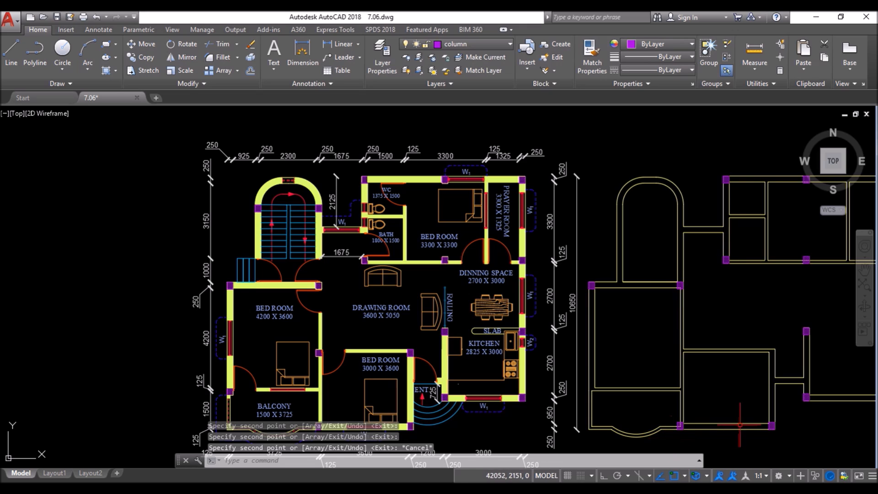
- Copy the 3000 x 3600 bedroom's lower right column to its upper right corner and its upper left wall junction
{"action": "scroll", "coordinate": [771, 427], "scroll_direction": "up", "scroll_amount": 4}
{"action": "right_click", "coordinate": [680, 373]}
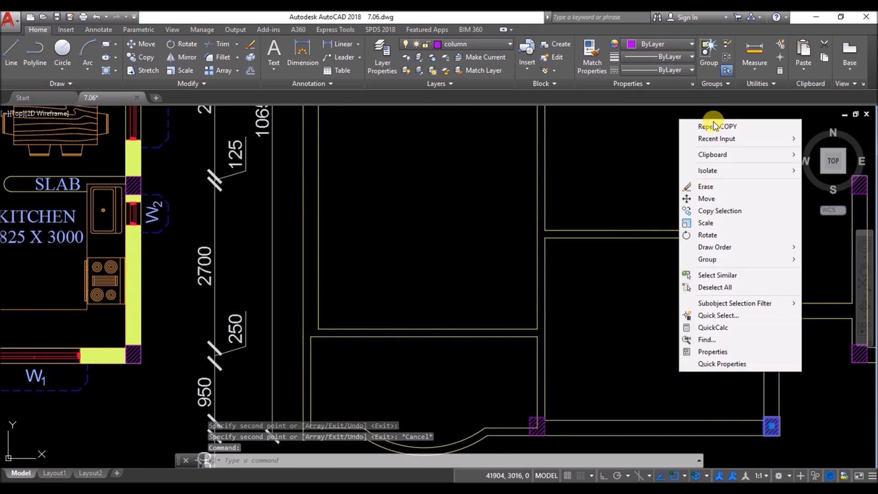
{"action": "left_click", "coordinate": [715, 125]}
{"action": "left_click", "coordinate": [778, 417]}
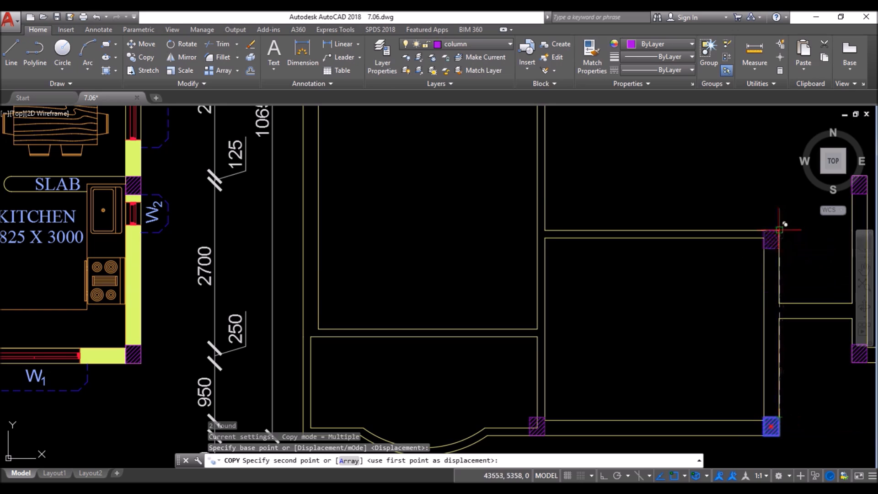
{"action": "scroll", "coordinate": [566, 229], "scroll_direction": "up", "scroll_amount": 2}
{"action": "scroll", "coordinate": [593, 209], "scroll_direction": "down", "scroll_amount": 6}
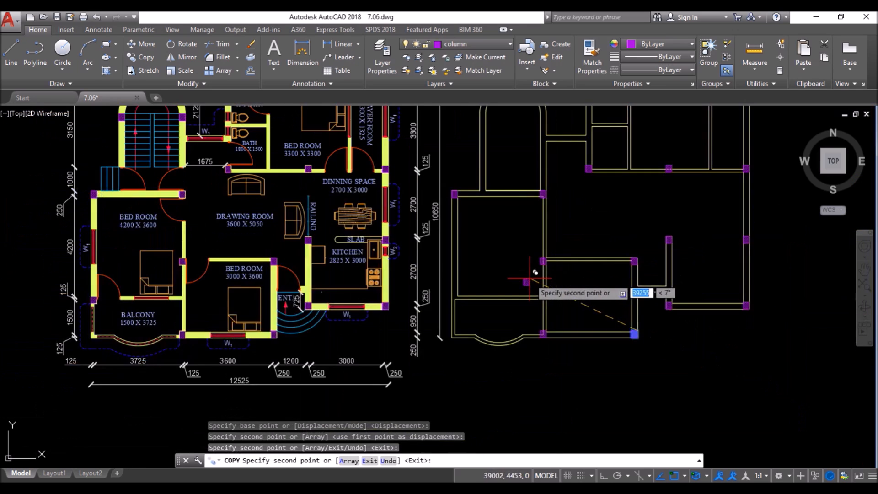
- Place copies of the column on both staircase side walls where the curved wall begins
{"action": "scroll", "coordinate": [551, 176], "scroll_direction": "up", "scroll_amount": 4}
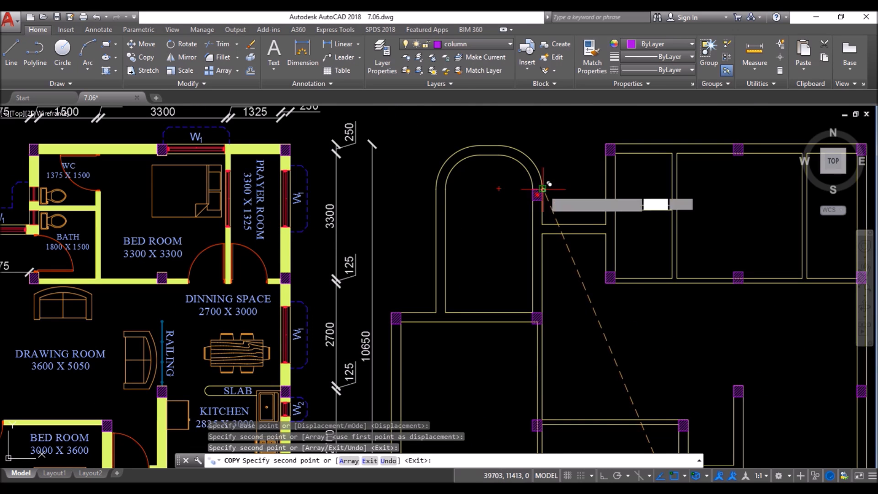
{"action": "scroll", "coordinate": [446, 189], "scroll_direction": "down", "scroll_amount": 1}
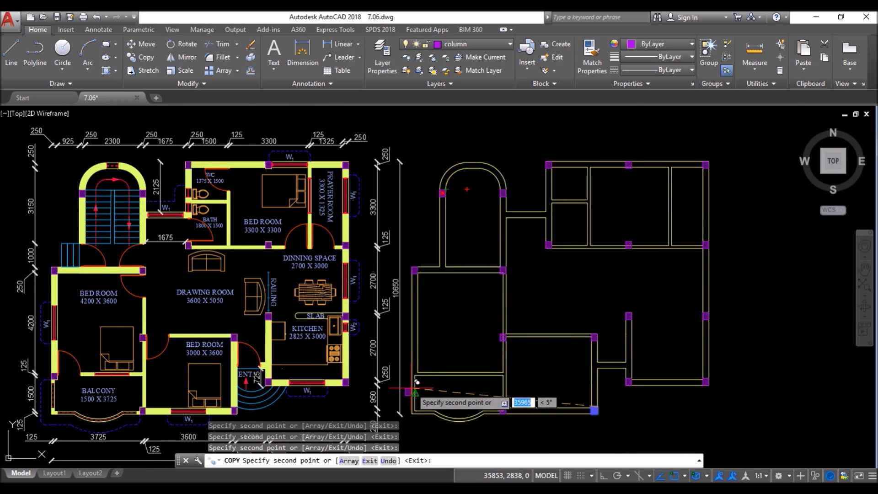
{"action": "scroll", "coordinate": [420, 399], "scroll_direction": "up", "scroll_amount": 5}
{"action": "key", "text": "Escape"}
- Copy the column between the two lower bedrooms onto the left outer wall at the balcony partition
{"action": "left_click", "coordinate": [784, 182]}
{"action": "right_click", "coordinate": [531, 174]}
{"action": "left_click", "coordinate": [567, 188]}
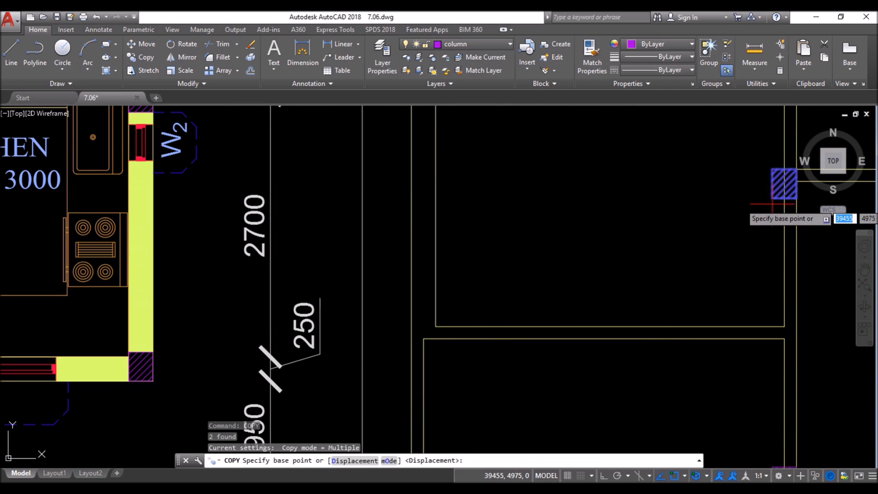
{"action": "left_click", "coordinate": [784, 183]}
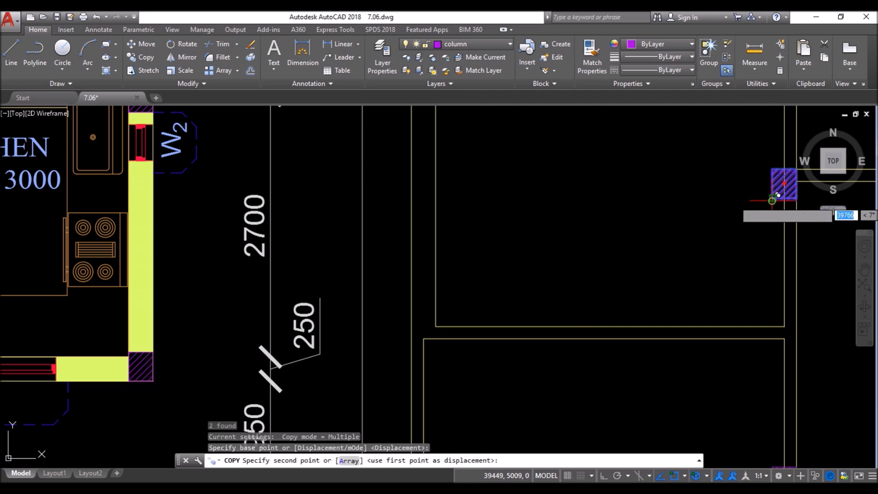
{"action": "left_click", "coordinate": [411, 339]}
{"action": "key", "text": "Return"}
{"action": "scroll", "coordinate": [454, 256], "scroll_direction": "down", "scroll_amount": 6}
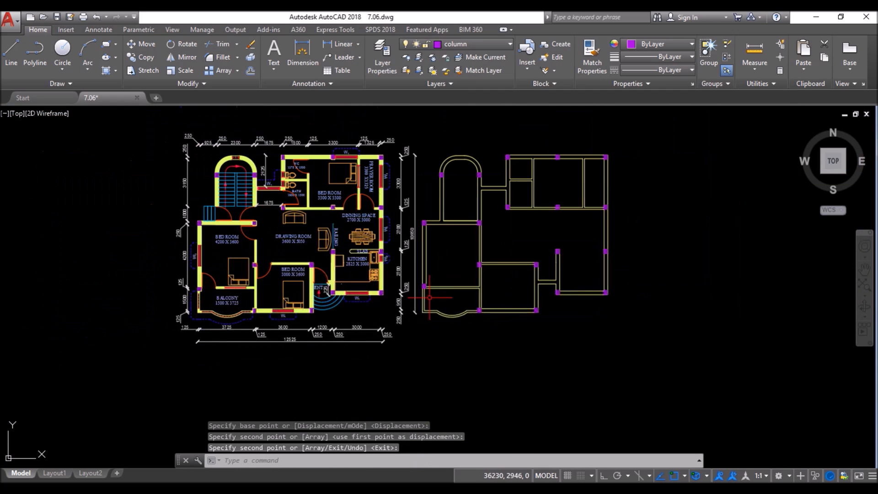
- Make the wall layer current and outline the part of the top middle column that projects into the 3300 x 3300 bedroom
{"action": "scroll", "coordinate": [555, 134], "scroll_direction": "up", "scroll_amount": 5}
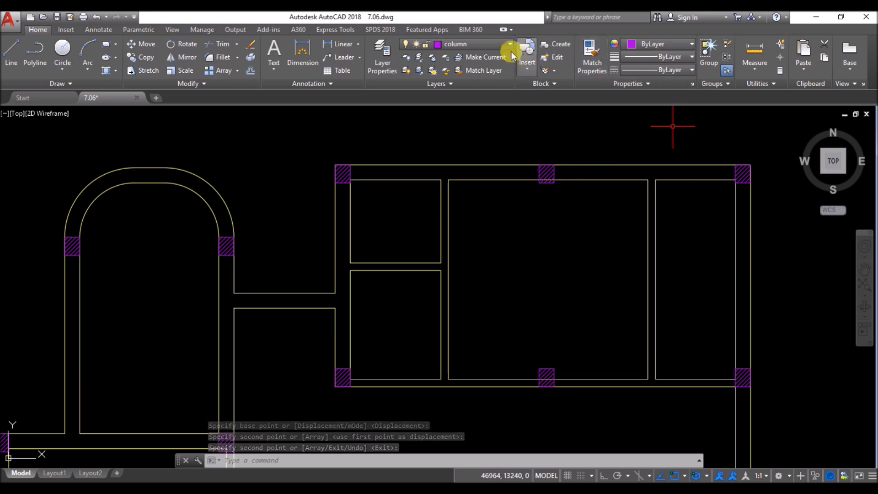
{"action": "left_click", "coordinate": [497, 44]}
{"action": "left_click", "coordinate": [474, 227]}
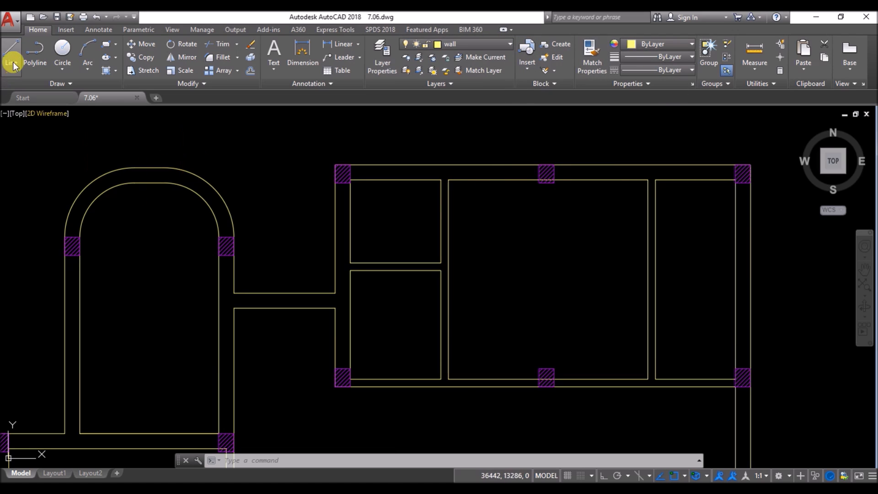
{"action": "type", "text": "l"}
{"action": "key", "text": "Return"}
{"action": "scroll", "coordinate": [529, 186], "scroll_direction": "up", "scroll_amount": 6}
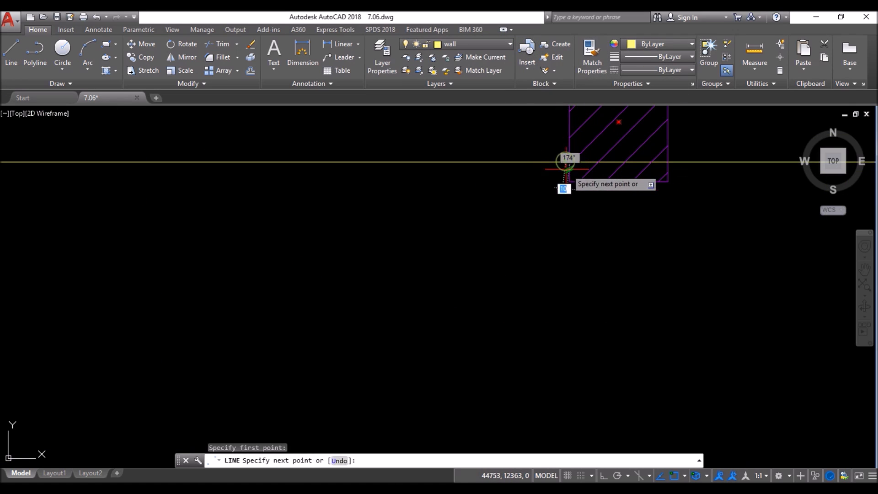
{"action": "left_click", "coordinate": [569, 182]}
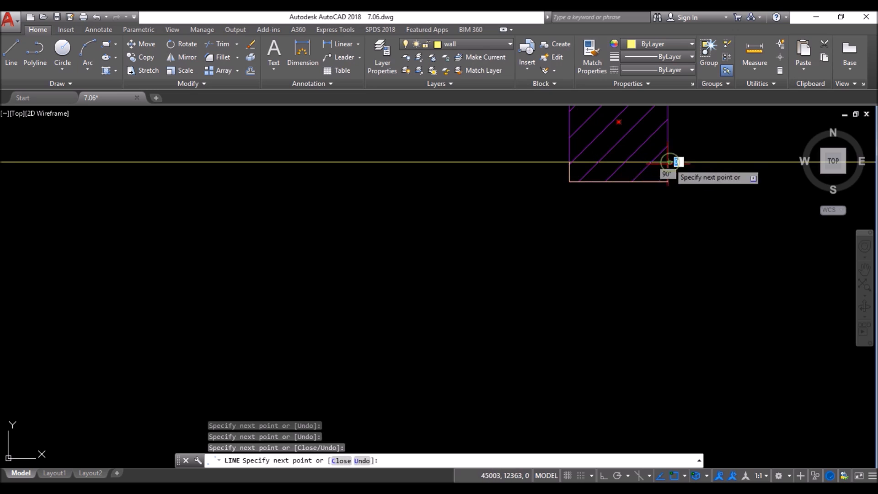
{"action": "key", "text": "Return"}
{"action": "scroll", "coordinate": [476, 166], "scroll_direction": "down", "scroll_amount": 8}
- Draw wall lines around the part of the lower middle column projecting into the 3300 x 3300 bedroom
{"action": "scroll", "coordinate": [505, 370], "scroll_direction": "up", "scroll_amount": 6}
{"action": "type", "text": "l"}
{"action": "key", "text": "Return"}
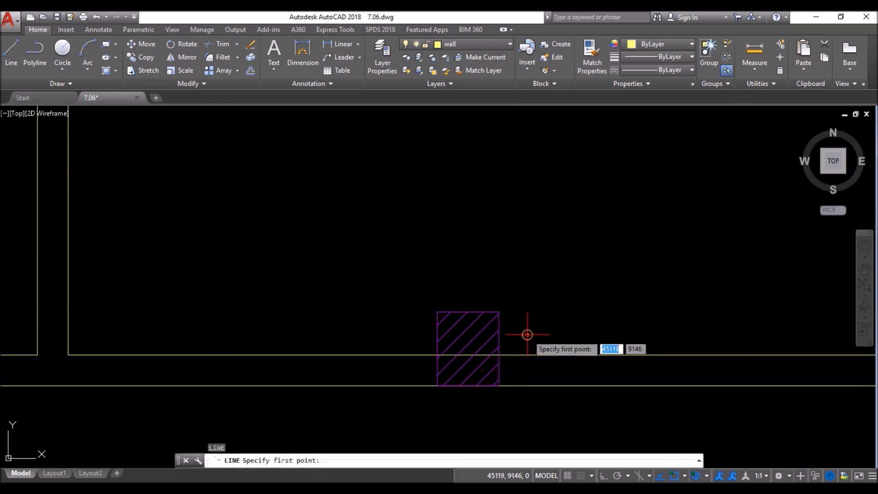
{"action": "left_click", "coordinate": [499, 312]}
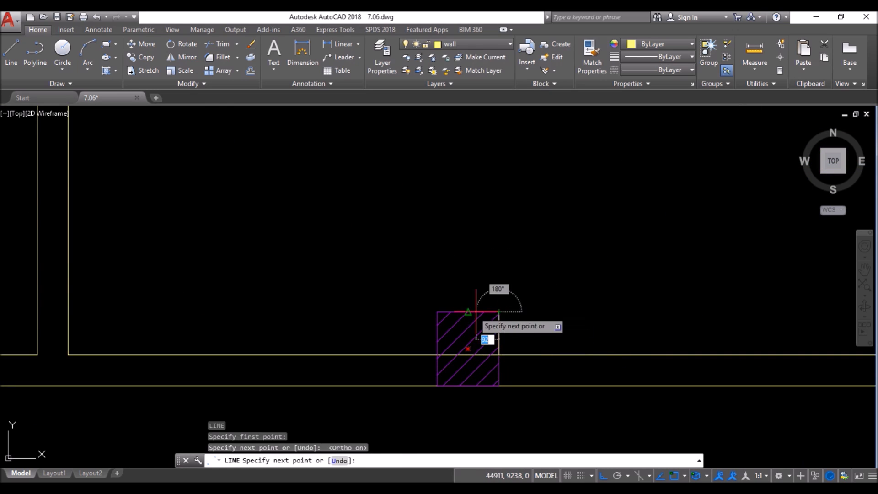
{"action": "left_click", "coordinate": [438, 312]}
{"action": "left_click", "coordinate": [437, 355]}
{"action": "key", "text": "Return"}
{"action": "scroll", "coordinate": [496, 239], "scroll_direction": "down", "scroll_amount": 2}
{"action": "scroll", "coordinate": [496, 239], "scroll_direction": "down", "scroll_amount": 8}
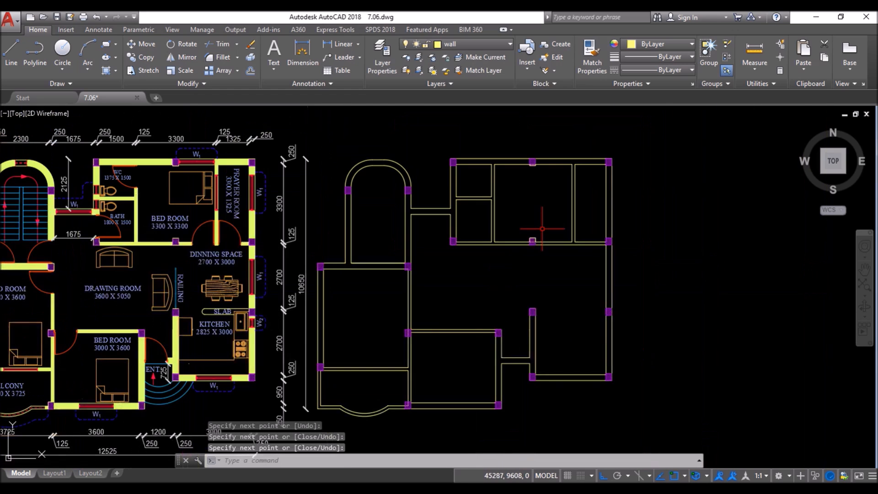
- Draw wall lines around the projecting part of the column at the 4200 x 3600 bedroom's upper right corner
{"action": "scroll", "coordinate": [495, 336], "scroll_direction": "up", "scroll_amount": 6}
{"action": "type", "text": "l"}
{"action": "key", "text": "Return"}
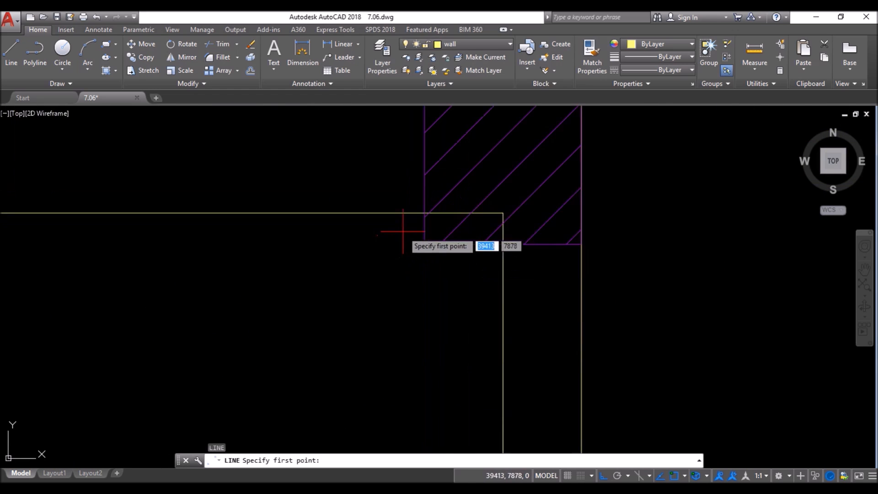
{"action": "left_click", "coordinate": [423, 214]}
{"action": "left_click", "coordinate": [425, 244]}
{"action": "left_click", "coordinate": [503, 244]}
{"action": "key", "text": "Return"}
{"action": "scroll", "coordinate": [546, 199], "scroll_direction": "down", "scroll_amount": 10}
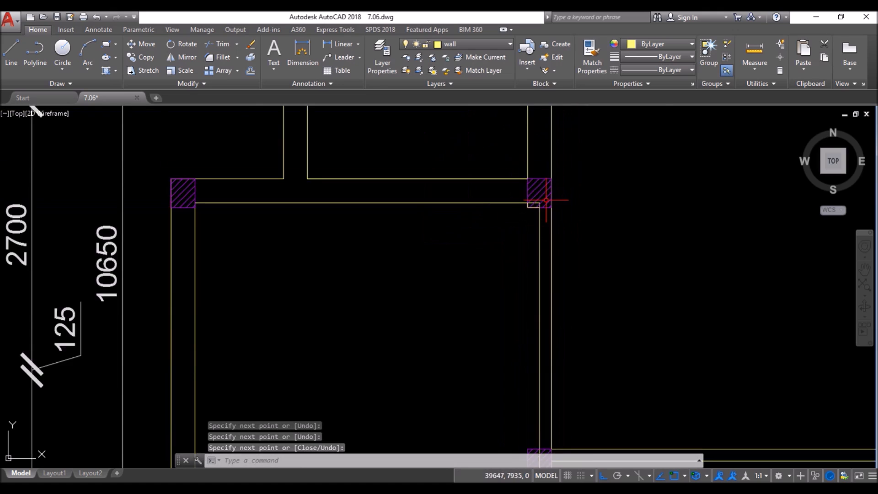
- Draw wall lines around the part of the column between the two lower bedrooms that projects into the 4200 x 3600 bedroom
{"action": "type", "text": "l"}
{"action": "key", "text": "Return"}
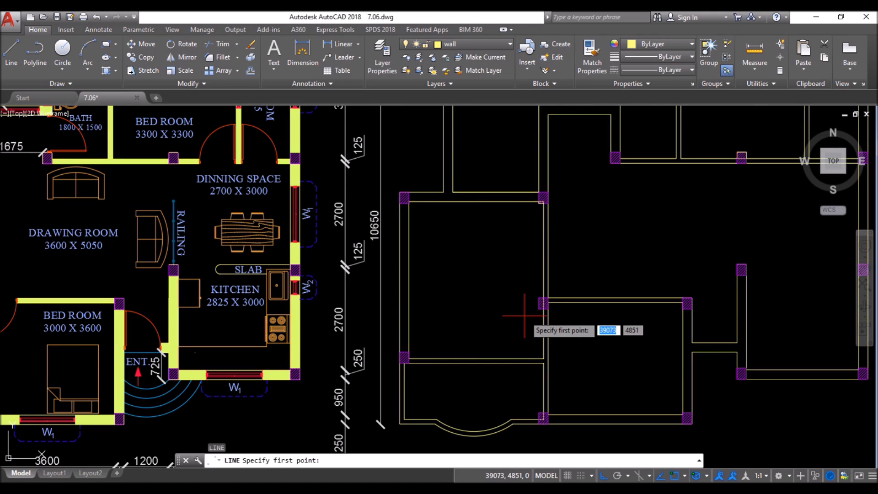
{"action": "scroll", "coordinate": [524, 315], "scroll_direction": "up", "scroll_amount": 8}
{"action": "left_click", "coordinate": [622, 202]}
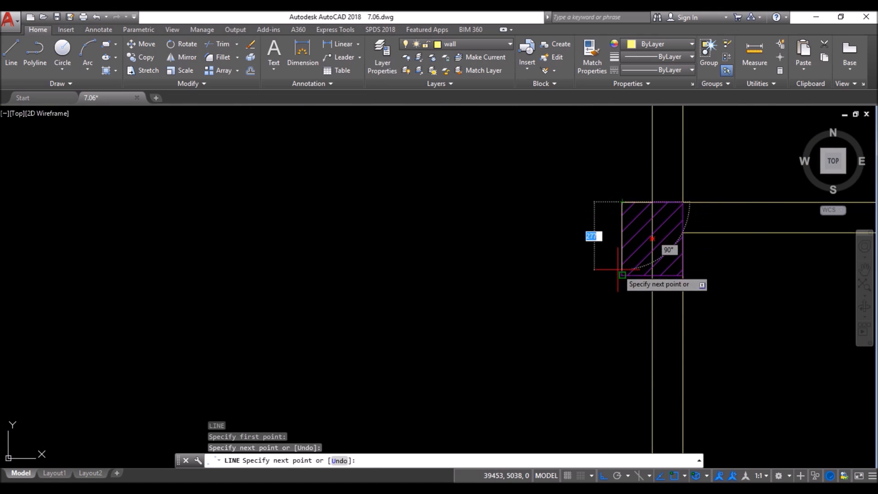
{"action": "left_click", "coordinate": [622, 275]}
{"action": "key", "text": "Return"}
- Draw wall lines around the projecting part of the column at the balcony's lower right corner
{"action": "scroll", "coordinate": [481, 199], "scroll_direction": "down", "scroll_amount": 8}
{"action": "scroll", "coordinate": [505, 318], "scroll_direction": "up", "scroll_amount": 10}
{"action": "type", "text": "l"}
{"action": "key", "text": "Return"}
{"action": "left_click", "coordinate": [537, 225]}
{"action": "left_click", "coordinate": [486, 225]}
{"action": "key", "text": "Return"}
{"action": "scroll", "coordinate": [429, 302], "scroll_direction": "down", "scroll_amount": 12}
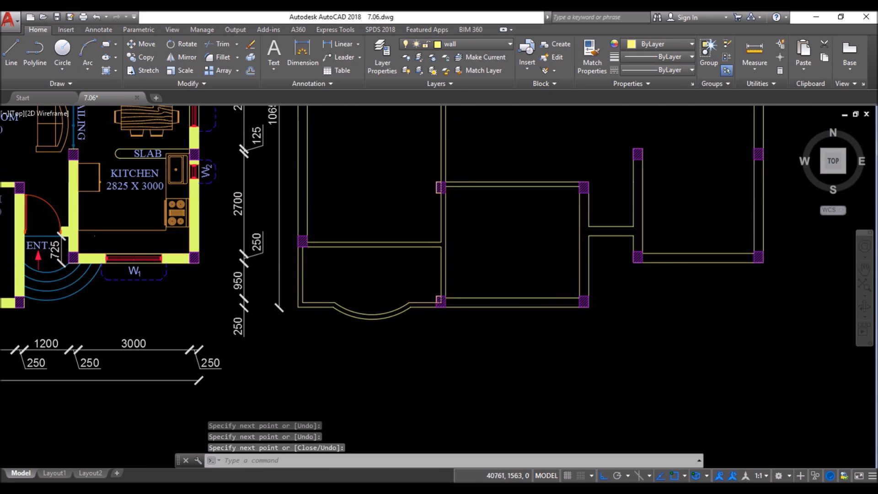
- Turn off the column layer and trim the wall line crossing the top middle column outline in the 3300 x 3300 bedroom
{"action": "scroll", "coordinate": [545, 186], "scroll_direction": "up", "scroll_amount": 4}
{"action": "left_click", "coordinate": [500, 45]}
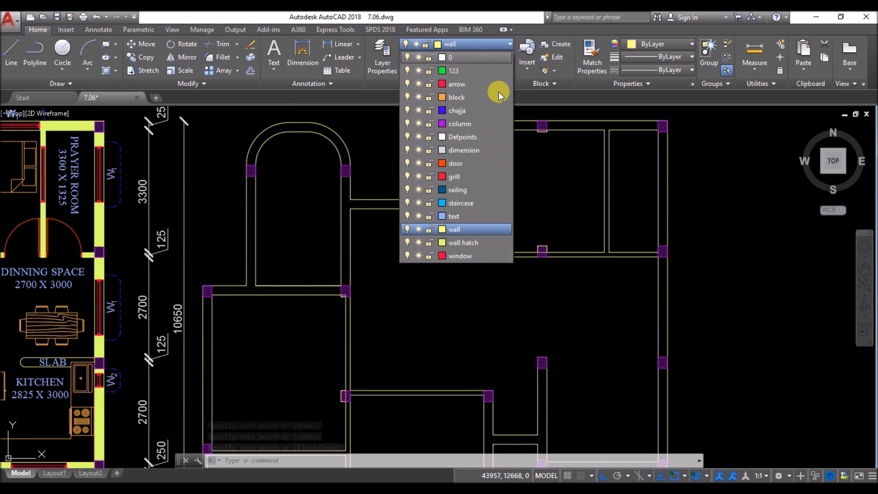
{"action": "left_click", "coordinate": [408, 123]}
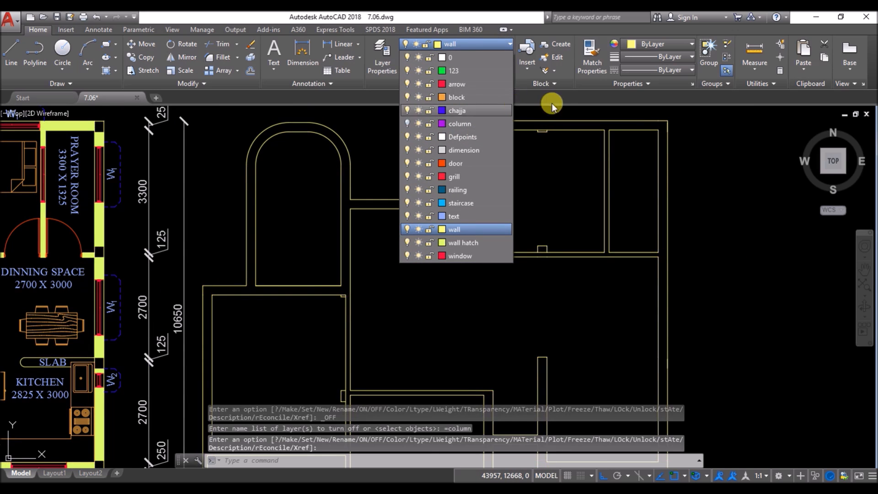
{"action": "scroll", "coordinate": [522, 136], "scroll_direction": "up", "scroll_amount": 5}
{"action": "type", "text": "tr"}
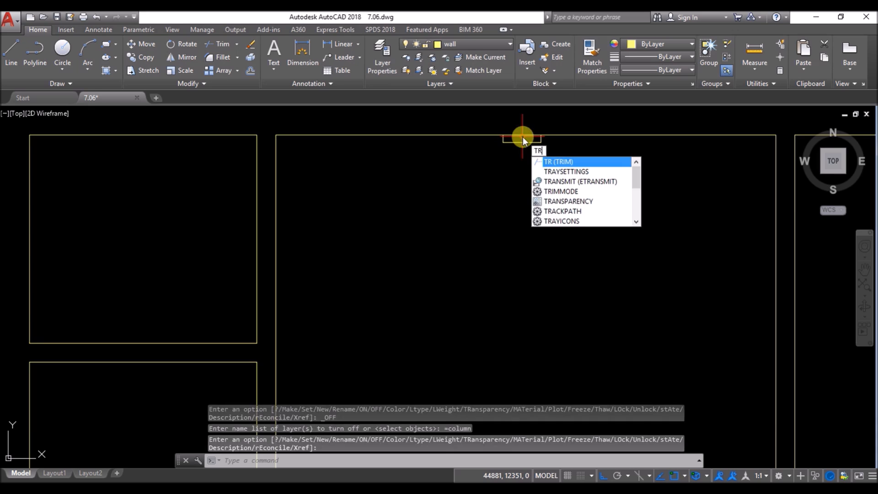
{"action": "key", "text": "Return"}
{"action": "key", "text": "Return"}
{"action": "left_click", "coordinate": [528, 135]}
{"action": "scroll", "coordinate": [474, 131], "scroll_direction": "down", "scroll_amount": 6}
- Trim the wall lines at the 3300 x 3300 bedroom's lower middle column outline and the 4200 x 3600 bedroom's upper right corner
{"action": "scroll", "coordinate": [476, 253], "scroll_direction": "up", "scroll_amount": 10}
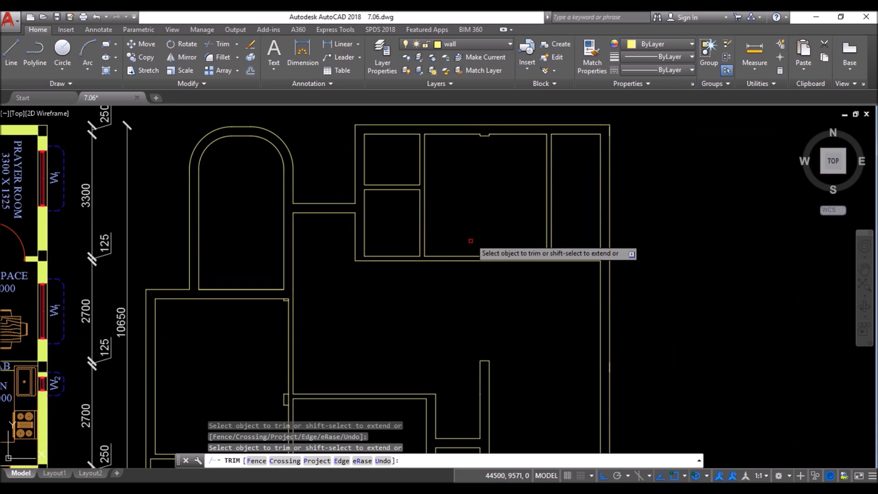
{"action": "left_click", "coordinate": [571, 274]}
{"action": "left_click", "coordinate": [556, 252]}
{"action": "scroll", "coordinate": [503, 183], "scroll_direction": "down", "scroll_amount": 5}
{"action": "scroll", "coordinate": [448, 247], "scroll_direction": "up", "scroll_amount": 8}
{"action": "left_click", "coordinate": [412, 149]}
{"action": "left_click", "coordinate": [375, 177]}
- Trim the leftover wall lines at the lower bedroom and balcony column outlines and turn the column layer back on
{"action": "scroll", "coordinate": [480, 249], "scroll_direction": "down", "scroll_amount": 5}
{"action": "scroll", "coordinate": [513, 320], "scroll_direction": "up", "scroll_amount": 9}
{"action": "scroll", "coordinate": [498, 325], "scroll_direction": "down", "scroll_amount": 5}
{"action": "scroll", "coordinate": [431, 294], "scroll_direction": "up", "scroll_amount": 8}
{"action": "scroll", "coordinate": [434, 320], "scroll_direction": "down", "scroll_amount": 5}
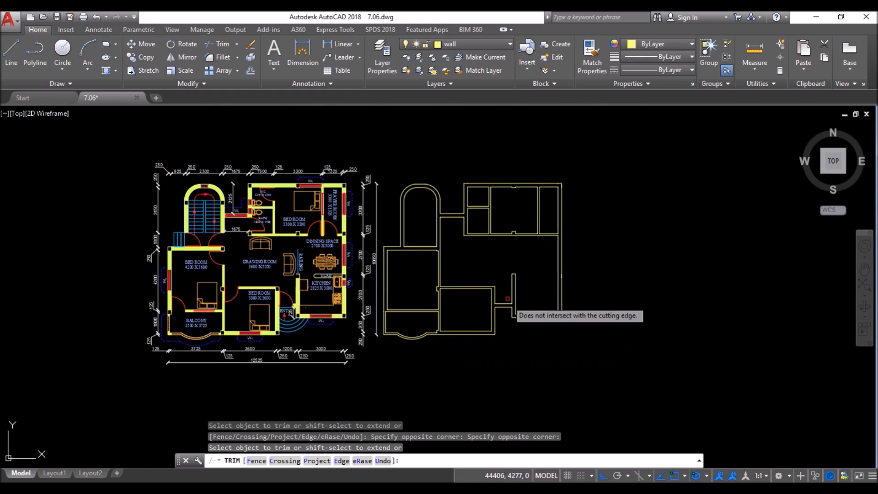
{"action": "scroll", "coordinate": [474, 244], "scroll_direction": "up", "scroll_amount": 3}
{"action": "key", "text": "Return"}
{"action": "middle_click_drag", "start_coordinate": [474, 247], "coordinate": [559, 250]}
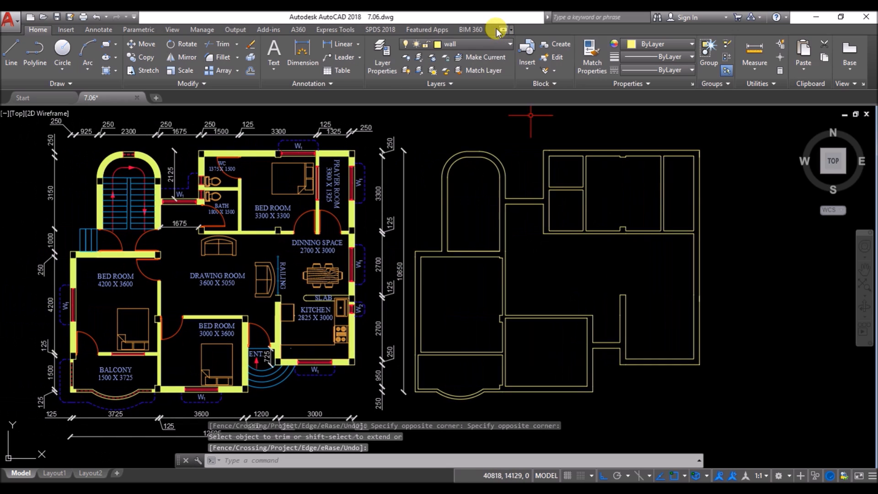
{"action": "left_click", "coordinate": [500, 44]}
{"action": "left_click", "coordinate": [407, 124]}
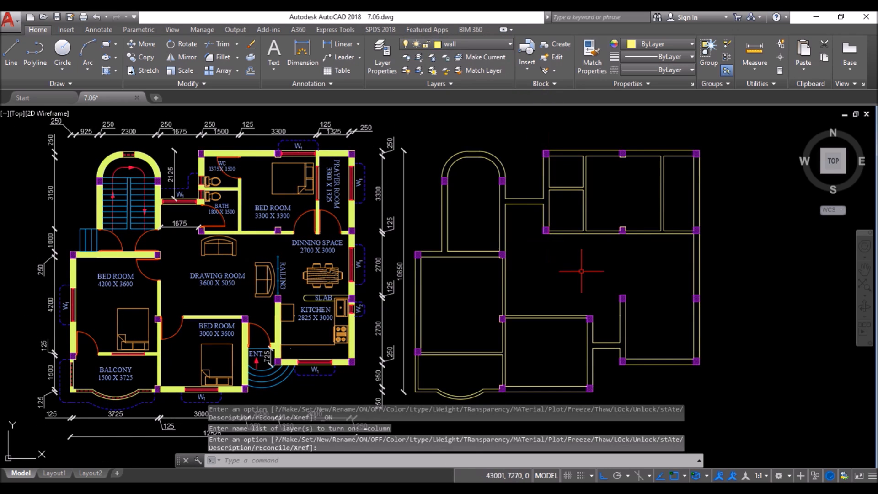
- Draw lines across the bases of the staircase's left and right walls where they meet the 4200 x 3600 bedroom wall
{"action": "left_click", "coordinate": [20, 53]}
{"action": "scroll", "coordinate": [439, 247], "scroll_direction": "up", "scroll_amount": 3}
{"action": "left_click", "coordinate": [462, 266]}
{"action": "key", "text": "Return"}
{"action": "key", "text": "Return"}
{"action": "scroll", "coordinate": [616, 275], "scroll_direction": "up", "scroll_amount": 6}
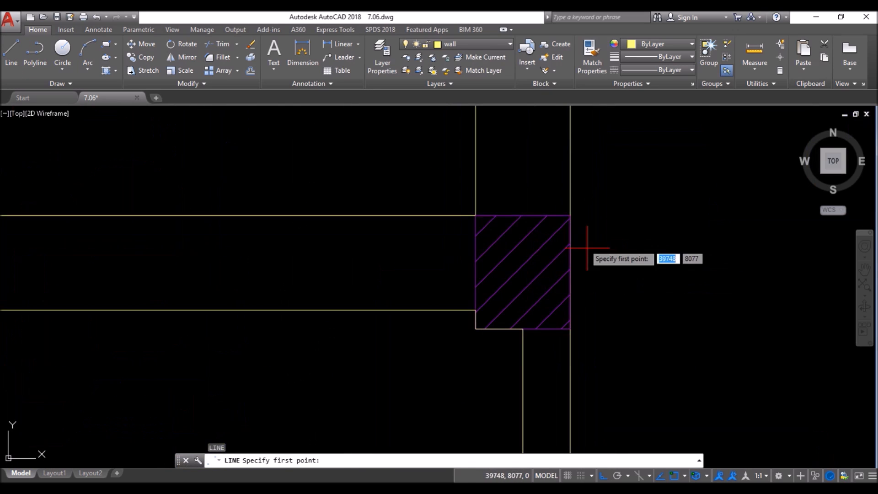
{"action": "left_click", "coordinate": [474, 214]}
{"action": "left_click", "coordinate": [570, 214]}
{"action": "key", "text": "Return"}
{"action": "scroll", "coordinate": [473, 202], "scroll_direction": "down", "scroll_amount": 3}
- Draw a line across the wall along the lower edge of the column at the 4200 x 3600 bedroom's upper right corner
{"action": "key", "text": "Return"}
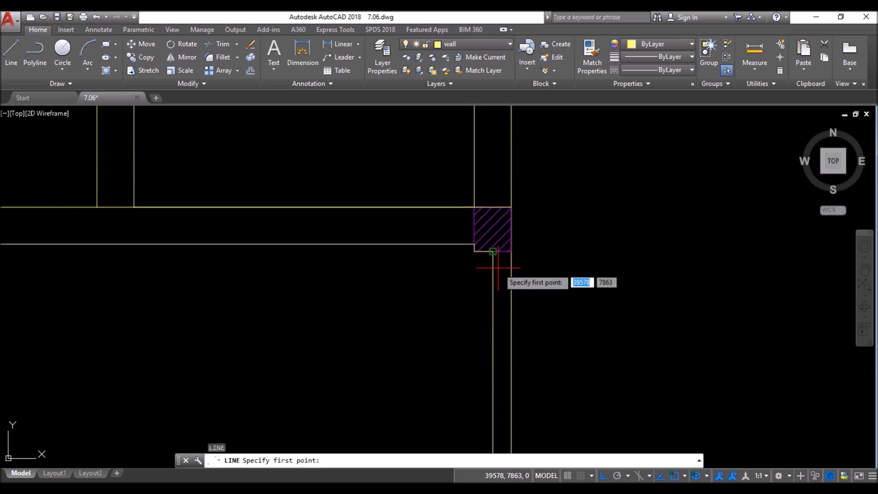
{"action": "scroll", "coordinate": [497, 267], "scroll_direction": "up", "scroll_amount": 5}
{"action": "left_click", "coordinate": [492, 280]}
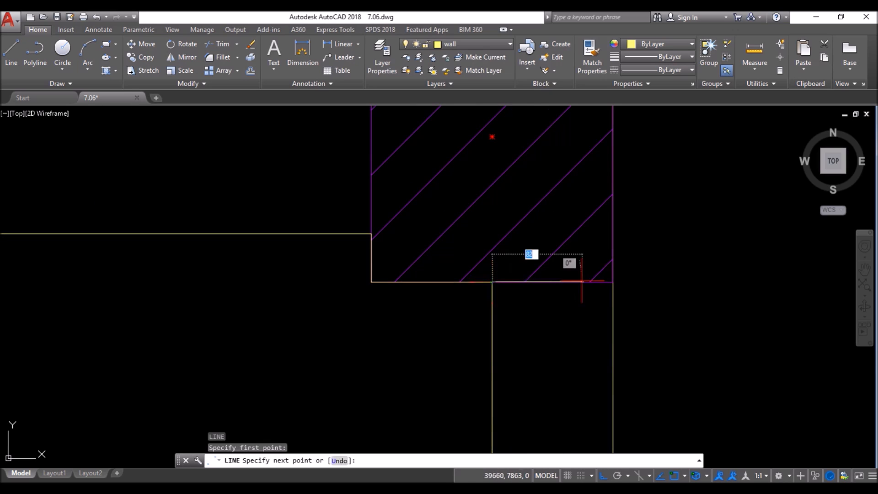
{"action": "left_click", "coordinate": [612, 282]}
{"action": "key", "text": "Return"}
{"action": "scroll", "coordinate": [520, 287], "scroll_direction": "down", "scroll_amount": 10}
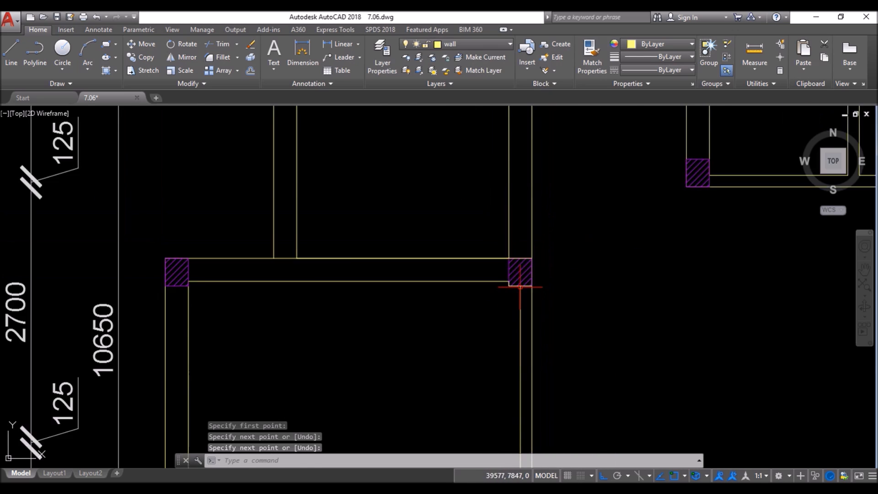
- Draw a line across the wall along the upper edge of the column at the bath's lower left corner
{"action": "scroll", "coordinate": [597, 219], "scroll_direction": "up", "scroll_amount": 10}
{"action": "key", "text": "Return"}
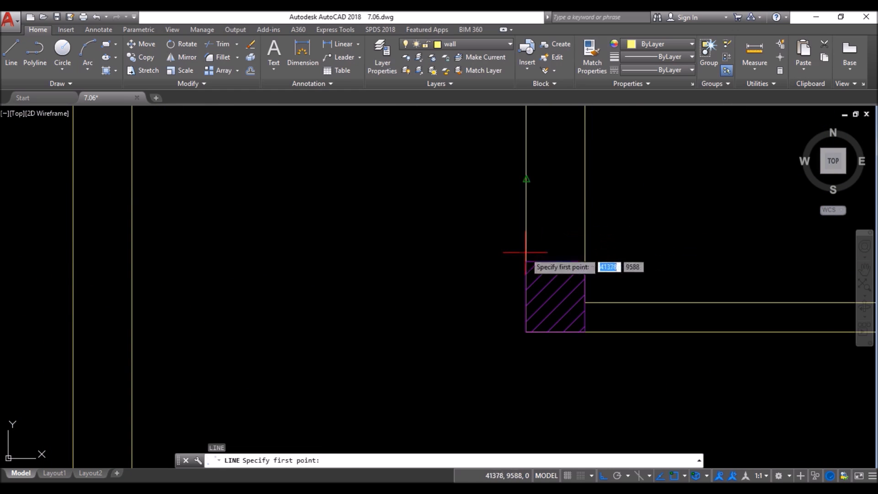
{"action": "left_click", "coordinate": [526, 261]}
{"action": "left_click", "coordinate": [586, 261]}
{"action": "key", "text": "Return"}
{"action": "scroll", "coordinate": [464, 274], "scroll_direction": "down", "scroll_amount": 6}
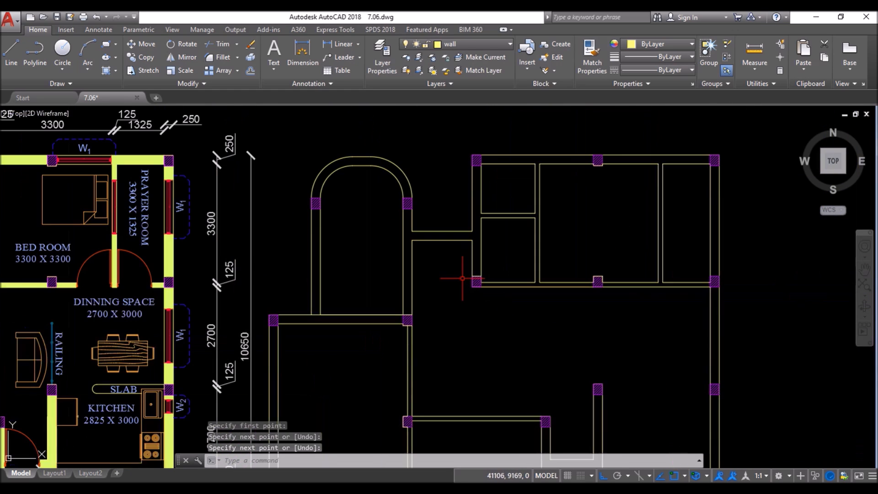
- Draw a line across the upper end of the partition between the WC and the 3300 x 3300 bedroom
{"action": "scroll", "coordinate": [546, 168], "scroll_direction": "up", "scroll_amount": 8}
{"action": "key", "text": "Return"}
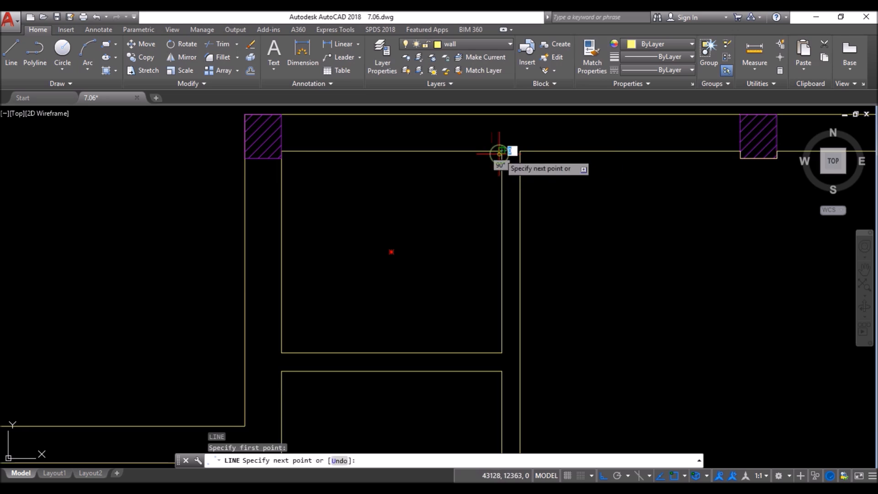
{"action": "left_click", "coordinate": [520, 150]}
{"action": "key", "text": "Return"}
{"action": "scroll", "coordinate": [526, 191], "scroll_direction": "down", "scroll_amount": 6}
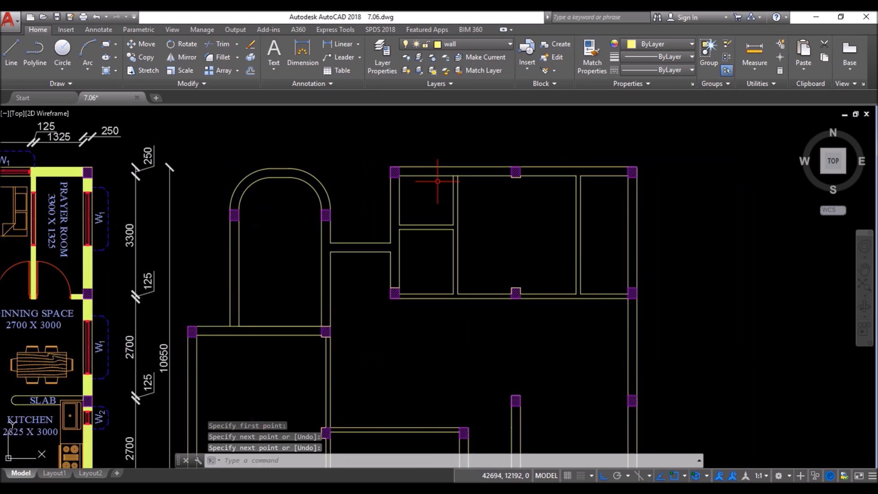
- Extend both faces of the prayer room partition with lines across the lower wall
{"action": "scroll", "coordinate": [594, 313], "scroll_direction": "up", "scroll_amount": 8}
{"action": "key", "text": "Return"}
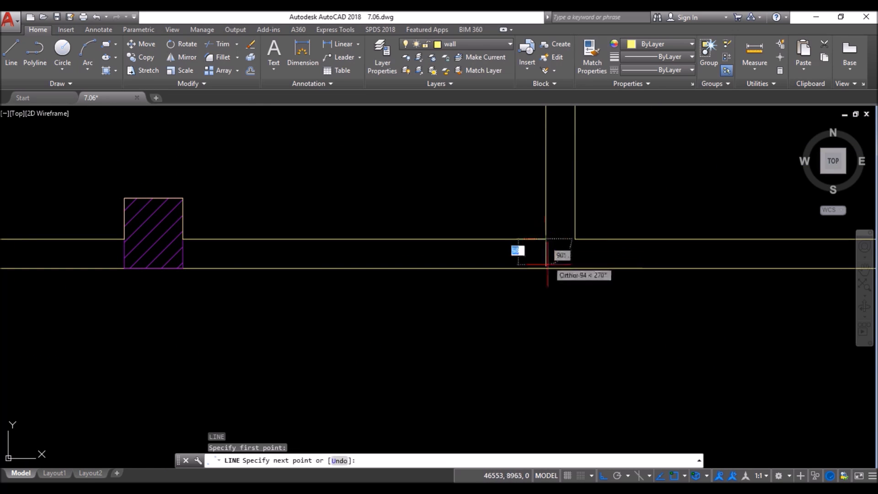
{"action": "left_click", "coordinate": [546, 268]}
{"action": "key", "text": "Return"}
{"action": "key", "text": "Return"}
{"action": "left_click", "coordinate": [575, 239]}
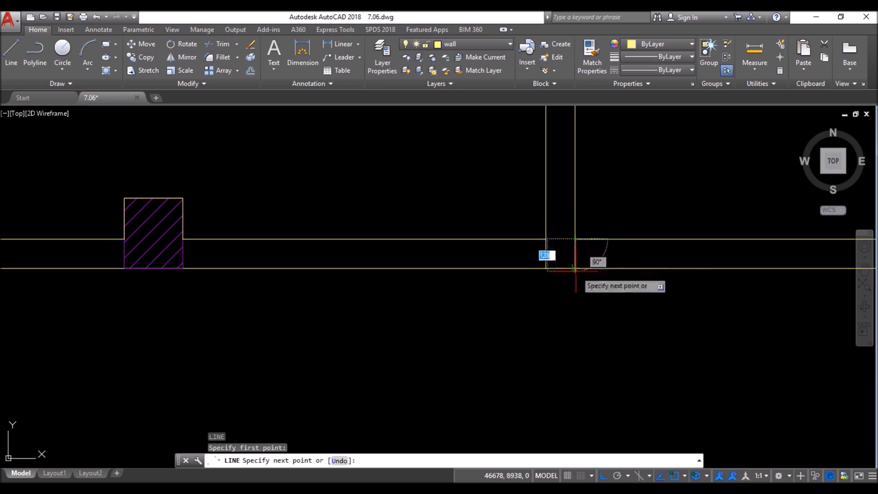
{"action": "left_click", "coordinate": [621, 276]}
{"action": "key", "text": "Return"}
- Draw a line across the left end of the short entrance wall where it meets the 3000 x 3600 bedroom wall
{"action": "scroll", "coordinate": [580, 215], "scroll_direction": "down", "scroll_amount": 8}
{"action": "scroll", "coordinate": [516, 345], "scroll_direction": "up", "scroll_amount": 8}
{"action": "scroll", "coordinate": [516, 346], "scroll_direction": "up", "scroll_amount": 2}
{"action": "key", "text": "Return"}
{"action": "left_click", "coordinate": [502, 249]}
{"action": "left_click", "coordinate": [501, 285]}
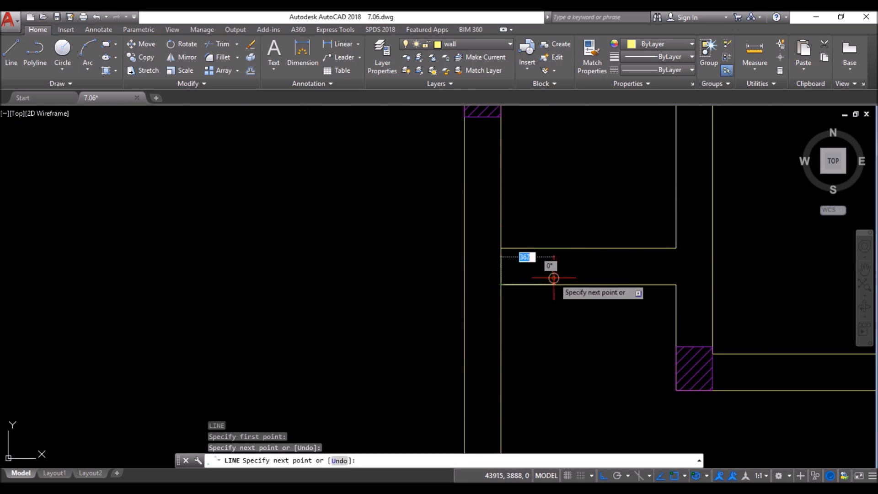
{"action": "key", "text": "Return"}
- Draw a line across the left end of the 3000 x 3600 bedroom's upper wall at the column
{"action": "scroll", "coordinate": [556, 298], "scroll_direction": "down", "scroll_amount": 4}
{"action": "scroll", "coordinate": [557, 298], "scroll_direction": "down", "scroll_amount": 5}
{"action": "scroll", "coordinate": [471, 210], "scroll_direction": "up", "scroll_amount": 8}
{"action": "key", "text": "Return"}
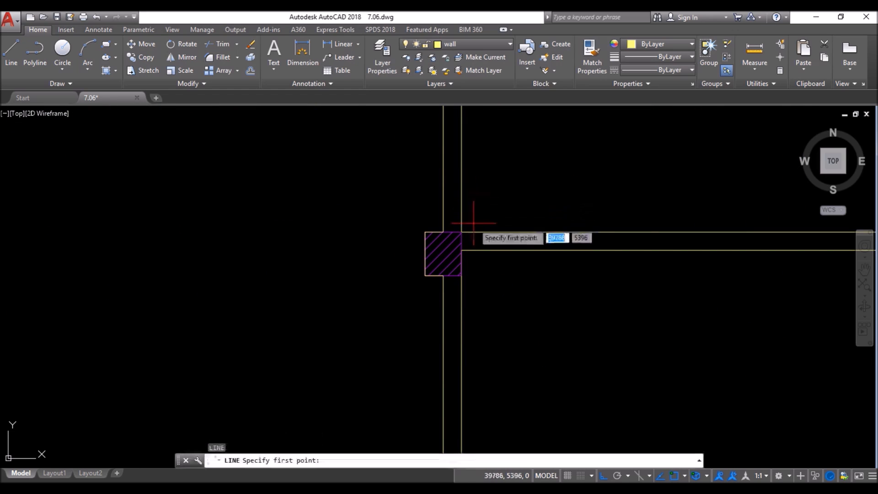
{"action": "left_click", "coordinate": [462, 231]}
{"action": "left_click", "coordinate": [462, 250]}
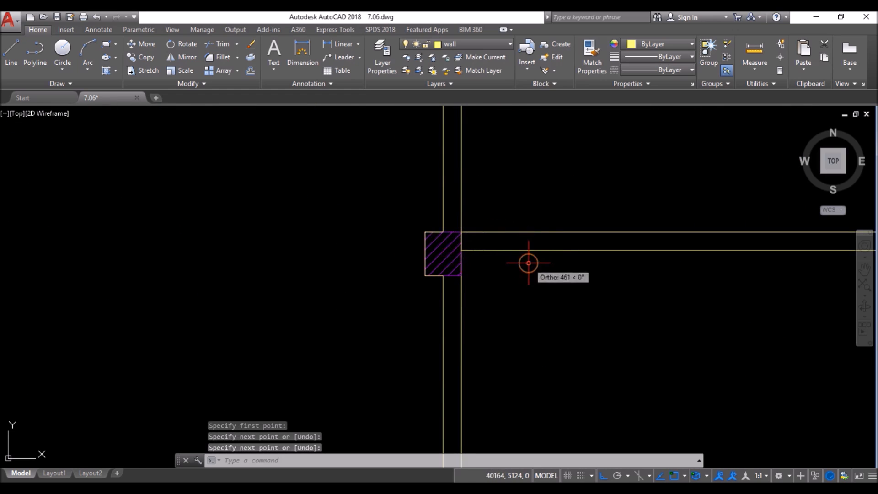
{"action": "key", "text": "Return"}
- Draw a line across the left end of the balcony partition at the outer wall column
{"action": "scroll", "coordinate": [529, 262], "scroll_direction": "down", "scroll_amount": 5}
{"action": "scroll", "coordinate": [456, 334], "scroll_direction": "up", "scroll_amount": 8}
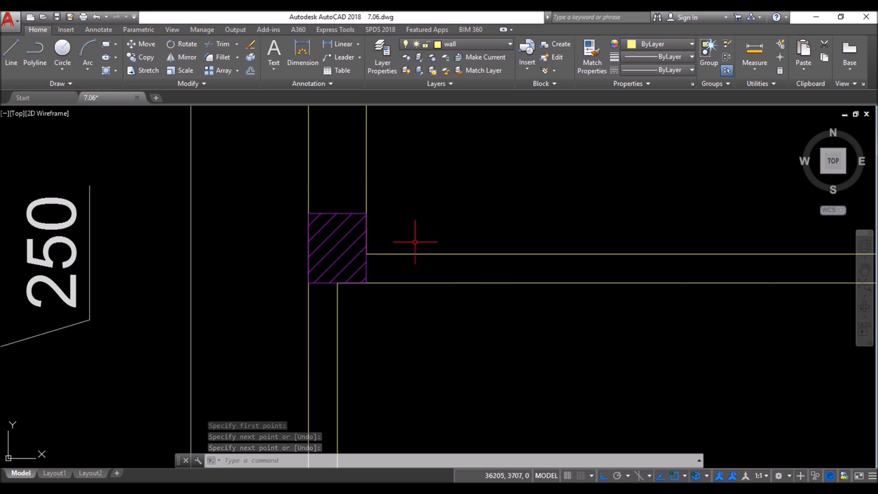
{"action": "key", "text": "Return"}
{"action": "left_click", "coordinate": [367, 253]}
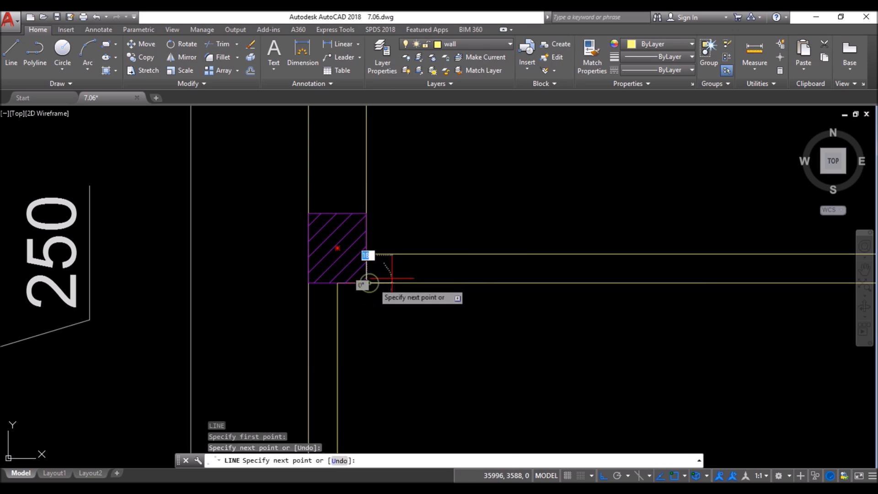
{"action": "key", "text": "Return"}
{"action": "scroll", "coordinate": [326, 307], "scroll_direction": "down", "scroll_amount": 10}
- Offset the base lines of the staircase's left and right walls upward by 1000
{"action": "scroll", "coordinate": [364, 212], "scroll_direction": "up", "scroll_amount": 2}
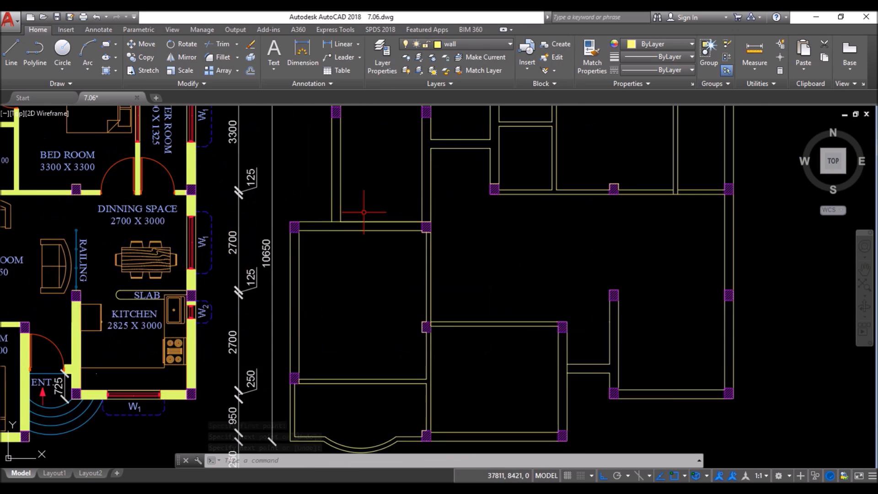
{"action": "scroll", "coordinate": [364, 212], "scroll_direction": "up", "scroll_amount": 2}
{"action": "type", "text": "o"}
{"action": "key", "text": "Return"}
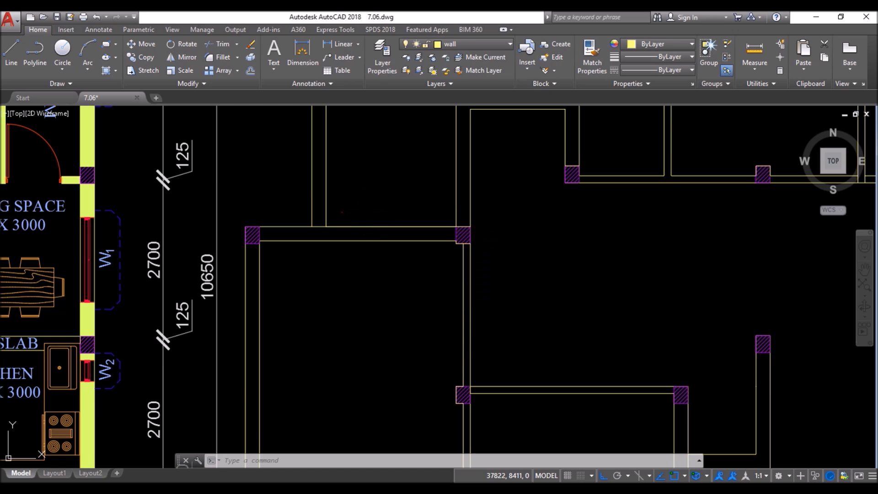
{"action": "type", "text": "1000"}
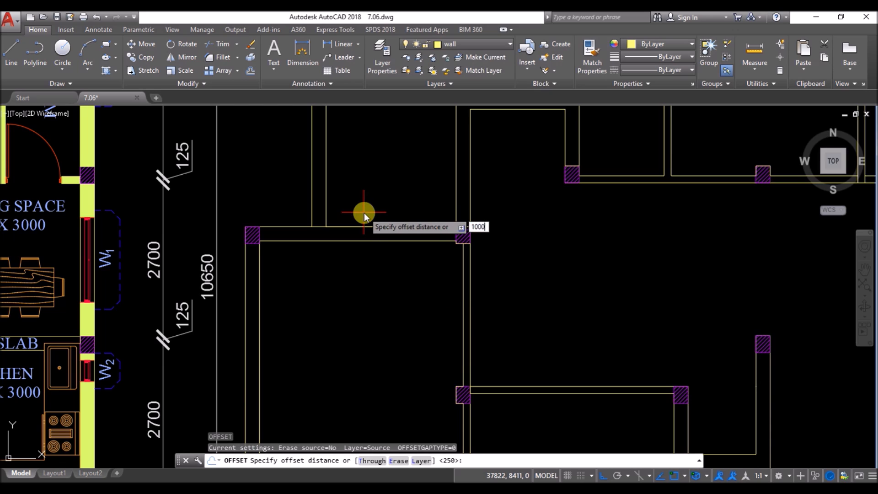
{"action": "key", "text": "Return"}
{"action": "left_click", "coordinate": [319, 226]}
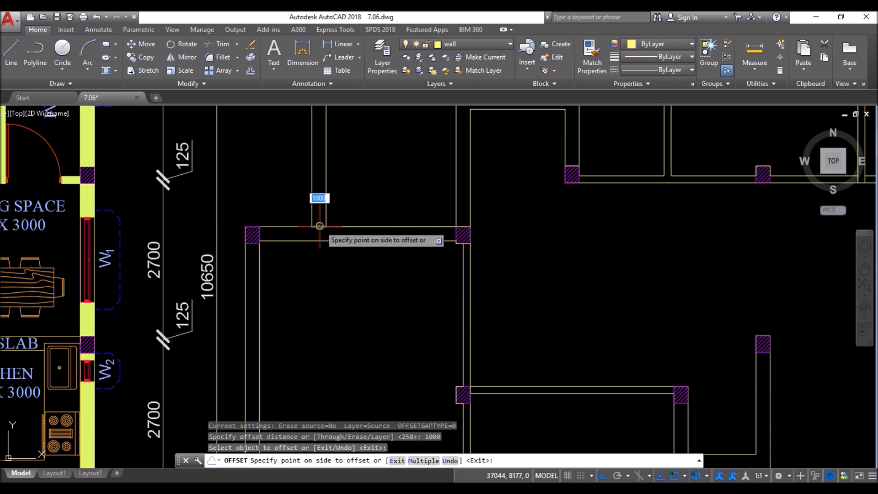
{"action": "left_click", "coordinate": [332, 152]}
{"action": "left_click", "coordinate": [465, 226]}
{"action": "left_click", "coordinate": [489, 164]}
- Offset the line above the bath's corner column upward and the line closing the WC partition downward by 1000
{"action": "scroll", "coordinate": [480, 269], "scroll_direction": "down", "scroll_amount": 2}
{"action": "scroll", "coordinate": [539, 196], "scroll_direction": "up", "scroll_amount": 2}
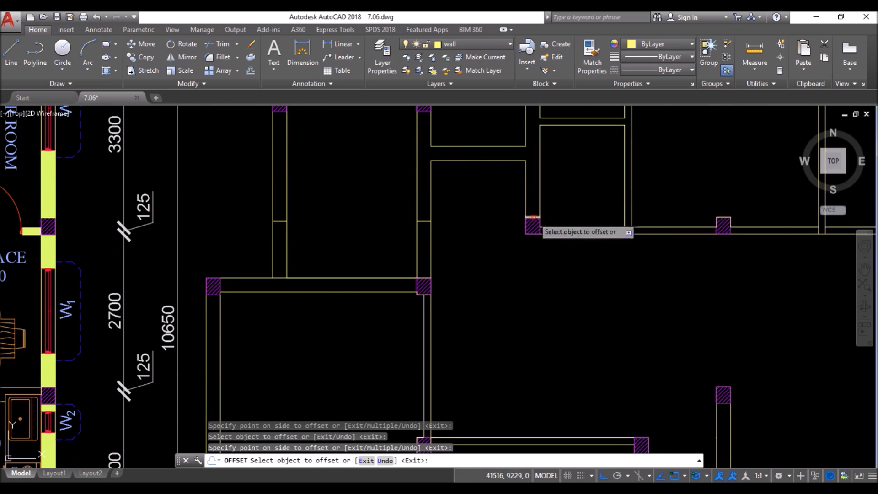
{"action": "scroll", "coordinate": [487, 260], "scroll_direction": "down", "scroll_amount": 3}
{"action": "scroll", "coordinate": [590, 115], "scroll_direction": "up", "scroll_amount": 5}
{"action": "left_click", "coordinate": [558, 172]}
{"action": "left_click", "coordinate": [484, 249]}
- Offset the prayer room partition's left line leftward and its right line rightward by 1000 within the lower wall
{"action": "scroll", "coordinate": [490, 228], "scroll_direction": "down", "scroll_amount": 5}
{"action": "scroll", "coordinate": [573, 271], "scroll_direction": "up", "scroll_amount": 5}
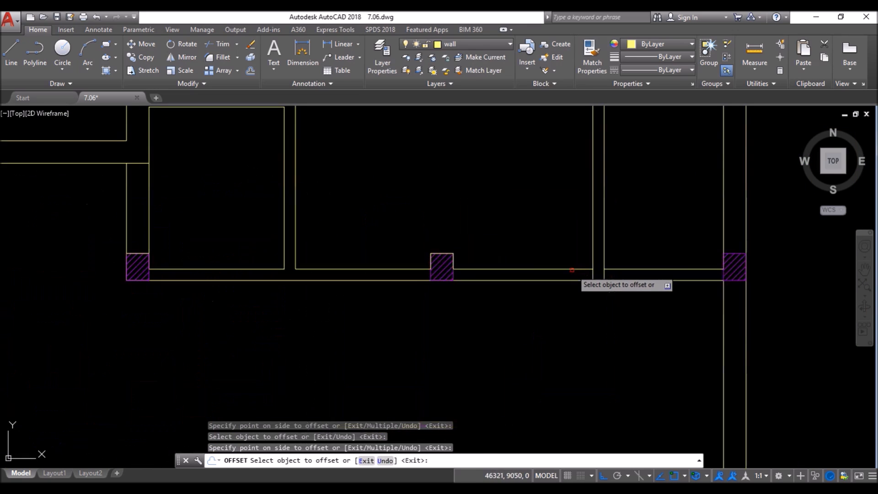
{"action": "left_click", "coordinate": [594, 277]}
{"action": "left_click", "coordinate": [486, 295]}
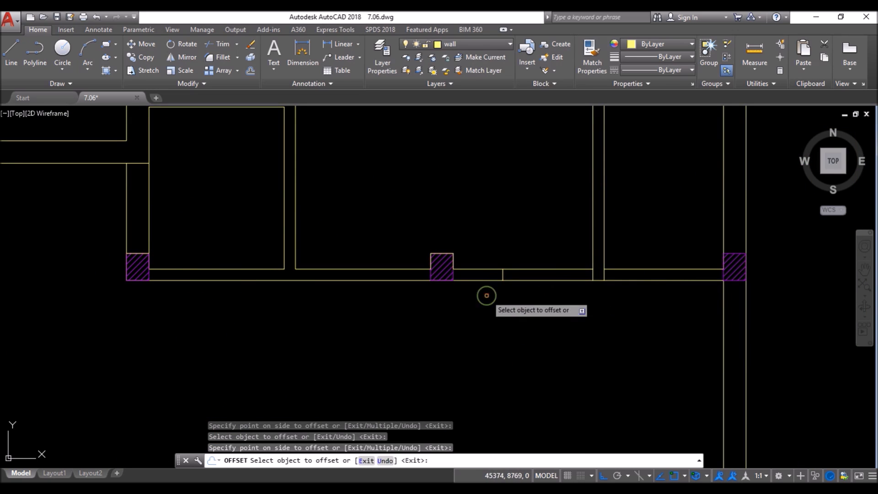
{"action": "left_click", "coordinate": [608, 275]}
{"action": "left_click", "coordinate": [691, 279]}
- Offset the left end lines of the entrance wall and the 3000 x 3600 bedroom's upper wall 1000 to the right
{"action": "scroll", "coordinate": [673, 219], "scroll_direction": "down", "scroll_amount": 5}
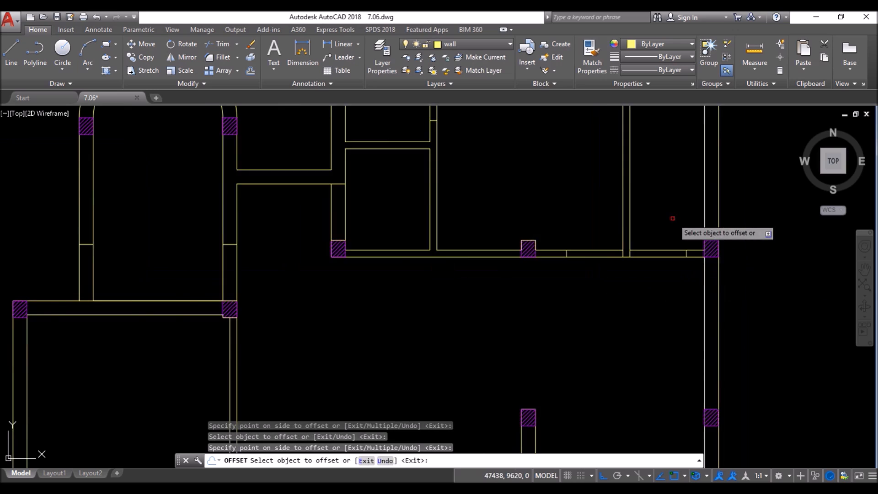
{"action": "scroll", "coordinate": [591, 347], "scroll_direction": "up", "scroll_amount": 5}
{"action": "left_click", "coordinate": [574, 325]}
{"action": "left_click", "coordinate": [663, 327]}
{"action": "scroll", "coordinate": [229, 215], "scroll_direction": "up", "scroll_amount": 8}
{"action": "left_click", "coordinate": [227, 224]}
{"action": "left_click", "coordinate": [457, 228]}
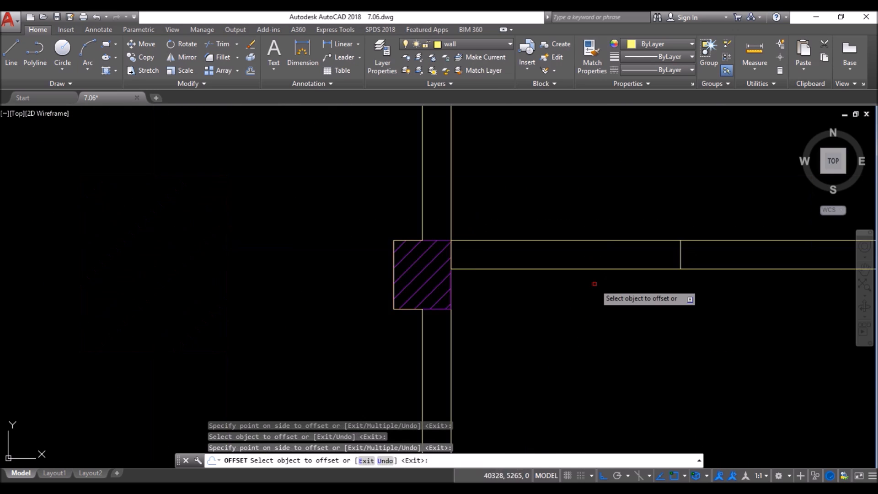
- Offset the line below the column at the 4200 x 3600 bedroom's upper right corner downward by 1000
{"action": "scroll", "coordinate": [606, 253], "scroll_direction": "down", "scroll_amount": 5}
{"action": "scroll", "coordinate": [549, 147], "scroll_direction": "up", "scroll_amount": 7}
{"action": "left_click", "coordinate": [529, 219]}
{"action": "left_click", "coordinate": [534, 291]}
- Offset the left end line of the wall between the 4200 x 3600 bedroom and the balcony 1000 to the right
{"action": "scroll", "coordinate": [506, 212], "scroll_direction": "down", "scroll_amount": 8}
{"action": "scroll", "coordinate": [446, 289], "scroll_direction": "up", "scroll_amount": 9}
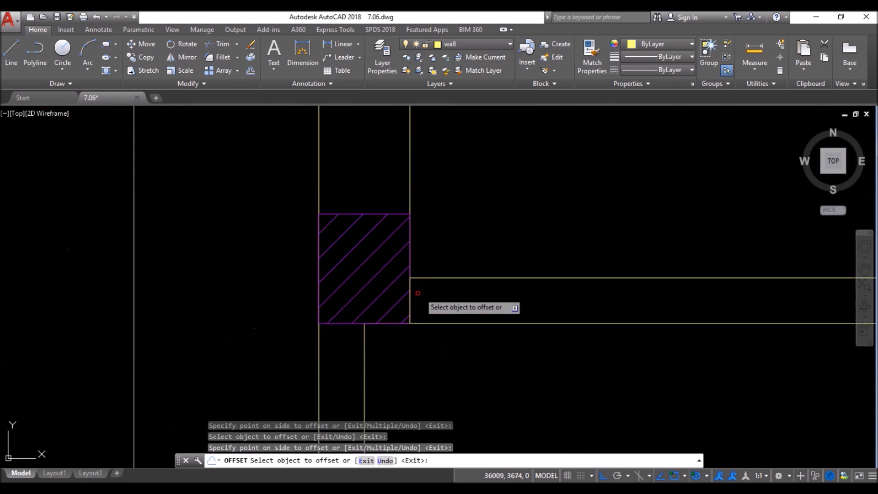
{"action": "scroll", "coordinate": [462, 240], "scroll_direction": "down", "scroll_amount": 9}
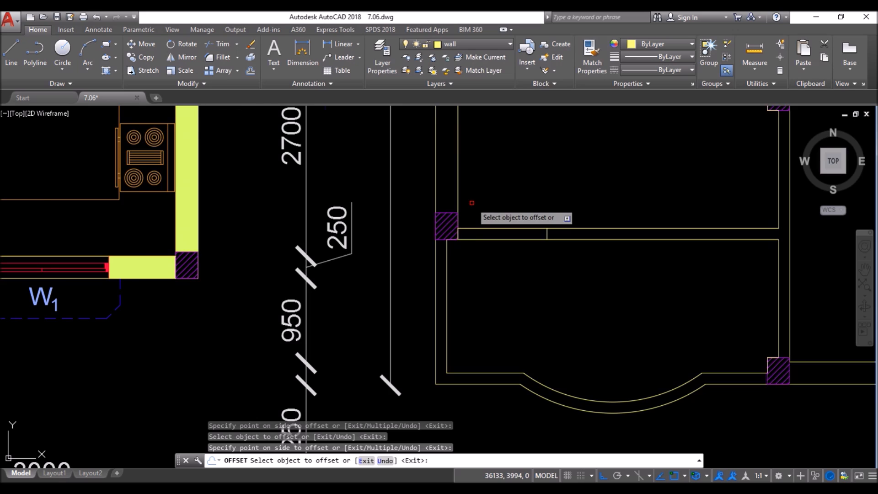
{"action": "scroll", "coordinate": [551, 253], "scroll_direction": "down", "scroll_amount": 4}
{"action": "scroll", "coordinate": [567, 231], "scroll_direction": "up", "scroll_amount": 6}
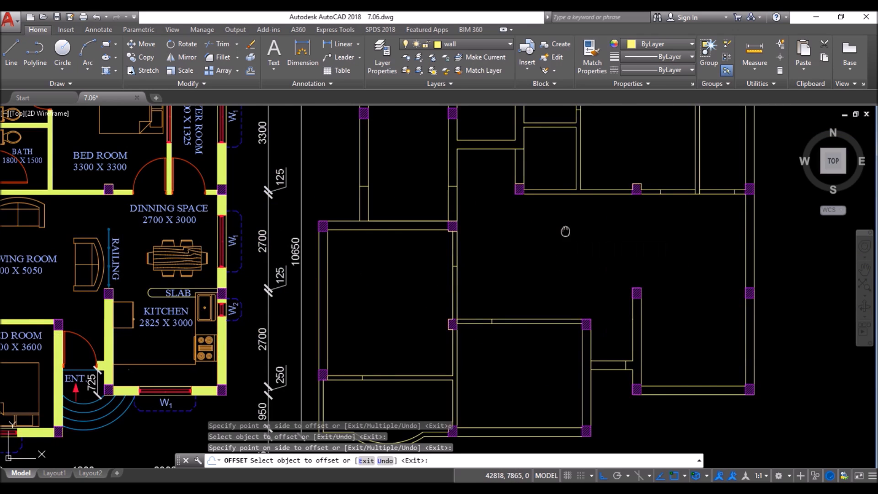
{"action": "key", "text": "Return"}
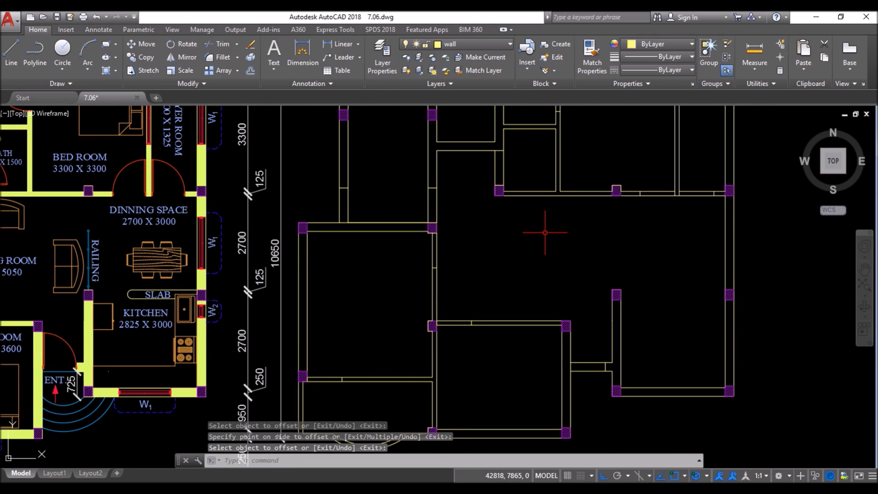
- Trim the door openings at the lower ends of both stair side walls and in the bath's left wall
{"action": "type", "text": "tr"}
{"action": "key", "text": "Return"}
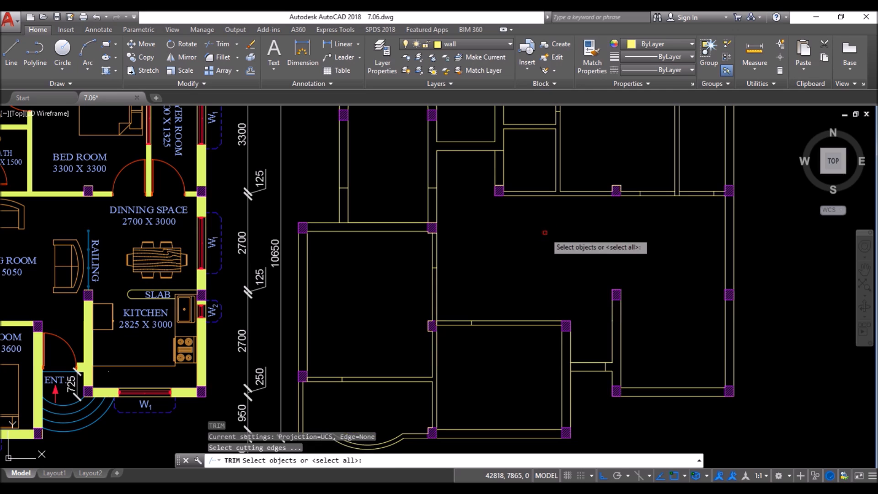
{"action": "key", "text": "Return"}
{"action": "left_click", "coordinate": [453, 205]}
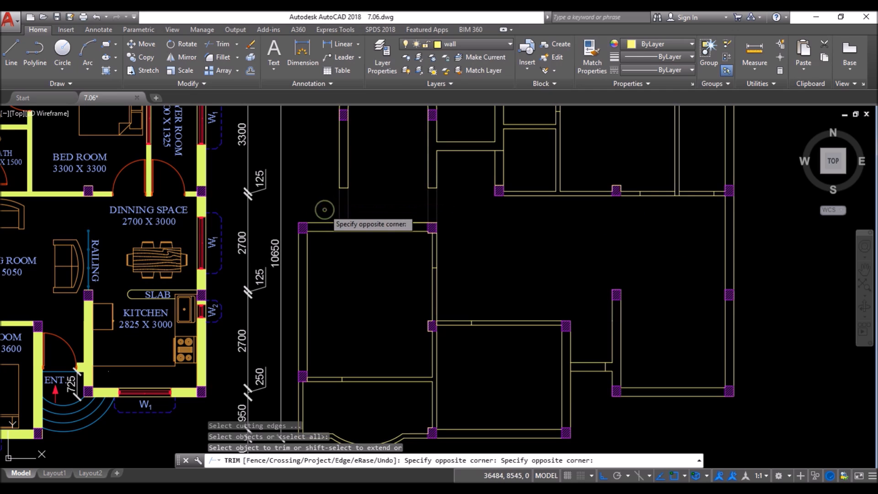
{"action": "left_click", "coordinate": [324, 210]}
{"action": "left_click", "coordinate": [521, 166]}
{"action": "left_click", "coordinate": [480, 175]}
- Trim the door openings on both sides of the prayer room partition in the lower wall and in the entrance wall
{"action": "left_click", "coordinate": [659, 171]}
{"action": "left_click", "coordinate": [655, 231]}
{"action": "left_click", "coordinate": [704, 177]}
{"action": "left_click", "coordinate": [691, 235]}
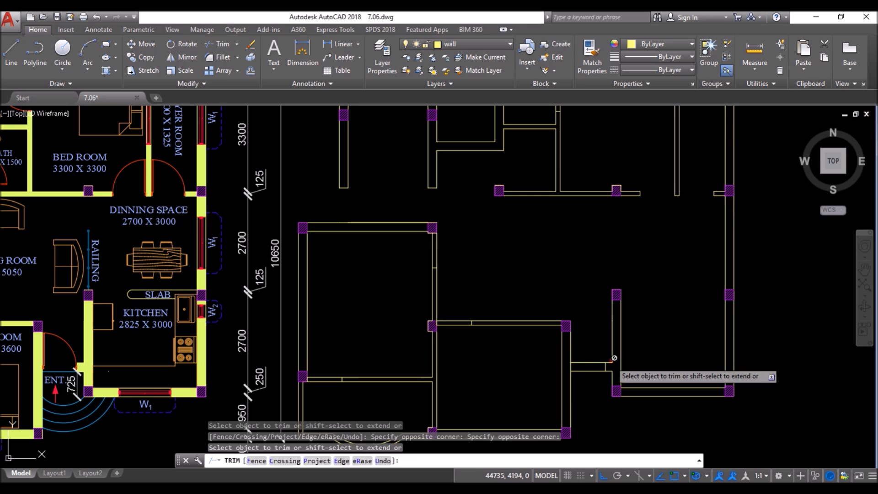
{"action": "left_click", "coordinate": [590, 348]}
{"action": "left_click", "coordinate": [588, 380]}
- Trim the door openings in the balcony wall, the 4200 x 3600 bedroom's right wall and the 3000 x 3600 bedroom's upper wall
{"action": "left_click", "coordinate": [329, 362]}
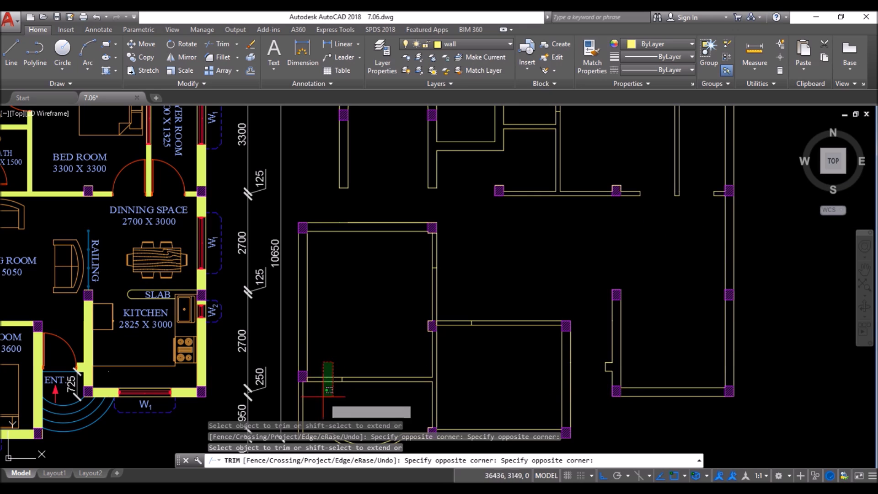
{"action": "left_click", "coordinate": [414, 254]}
{"action": "left_click", "coordinate": [459, 300]}
{"action": "left_click", "coordinate": [452, 345]}
- Trim the door opening in the partition between the WC and the 3300 x 3300 bedroom
{"action": "scroll", "coordinate": [466, 368], "scroll_direction": "down", "scroll_amount": 2}
{"action": "scroll", "coordinate": [524, 195], "scroll_direction": "up", "scroll_amount": 6}
{"action": "left_click", "coordinate": [579, 191]}
{"action": "left_click", "coordinate": [448, 203]}
{"action": "key", "text": "Return"}
{"action": "scroll", "coordinate": [580, 224], "scroll_direction": "down", "scroll_amount": 6}
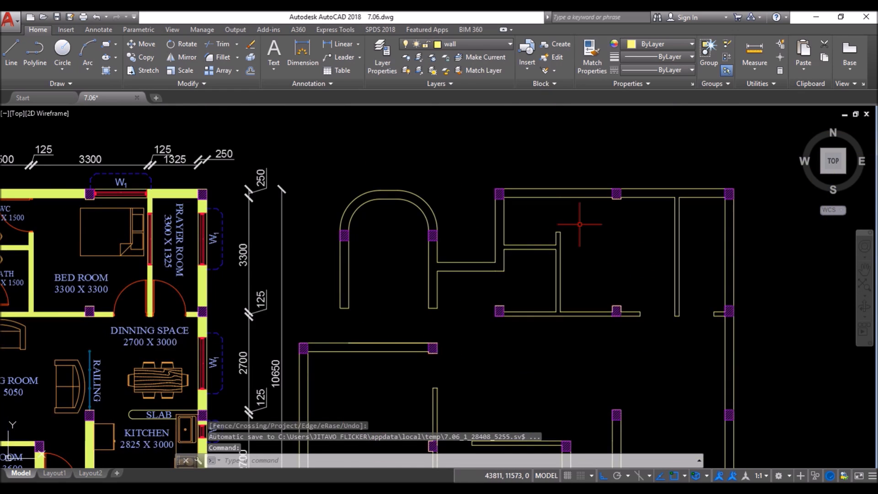
{"action": "middle_click_drag", "start_coordinate": [533, 336], "coordinate": [596, 294]}
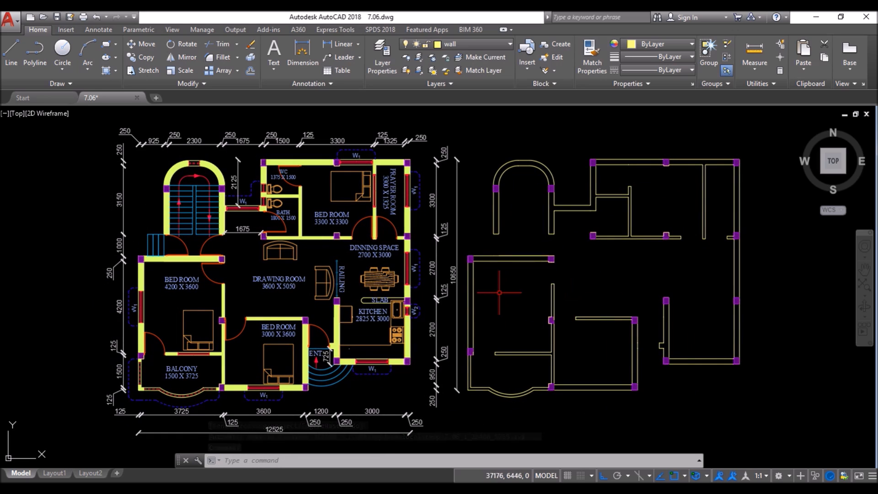
{"action": "scroll", "coordinate": [473, 292], "scroll_direction": "up", "scroll_amount": 2}
{"action": "scroll", "coordinate": [485, 292], "scroll_direction": "down", "scroll_amount": 2}
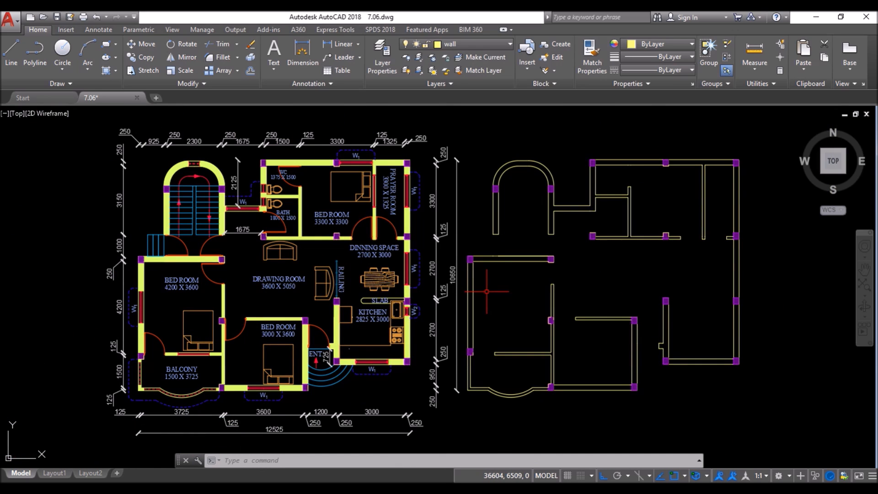
{"action": "middle_click_drag", "start_coordinate": [487, 293], "coordinate": [486, 294]}
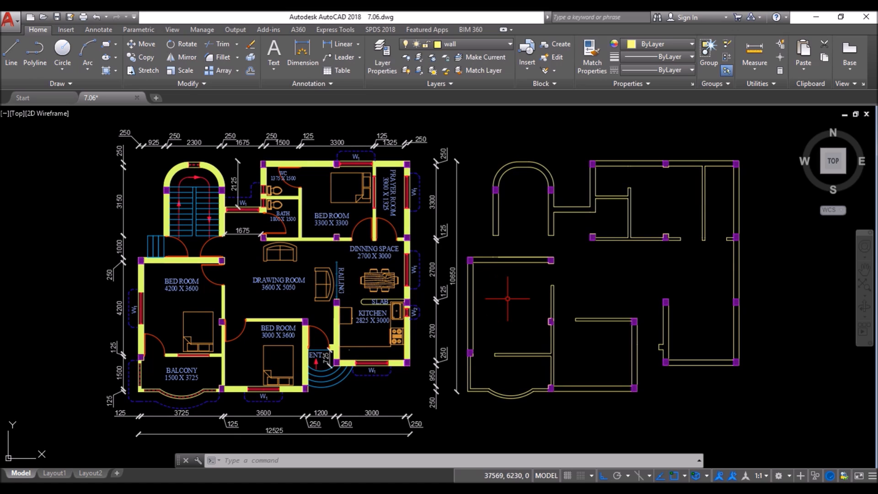